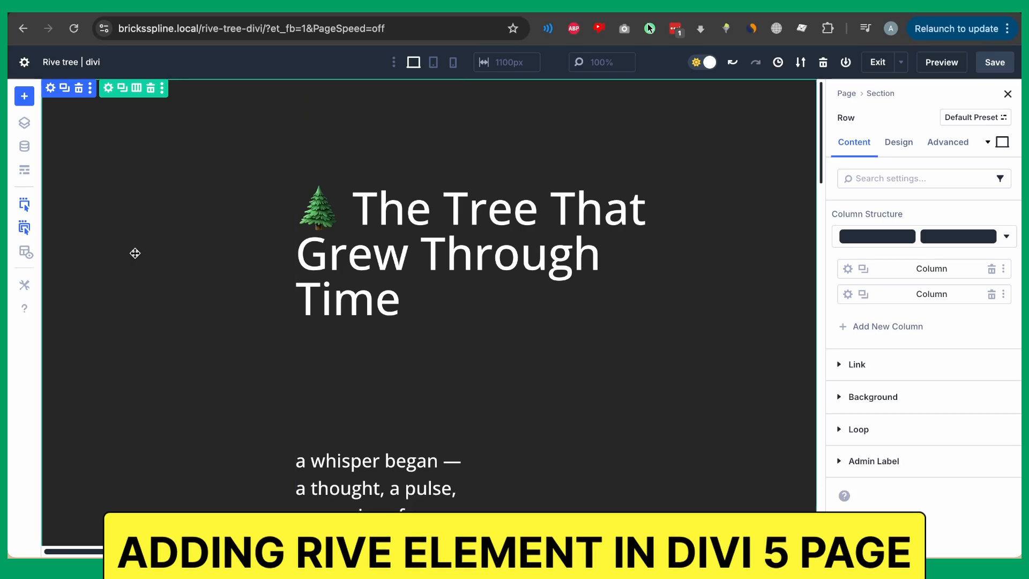
In Wireframe View, insert a Rive Animation module into the empty left column by searching 'rive'.
{"action": "scroll", "coordinate": [179, 188], "scroll_direction": "down", "scroll_amount": 1}
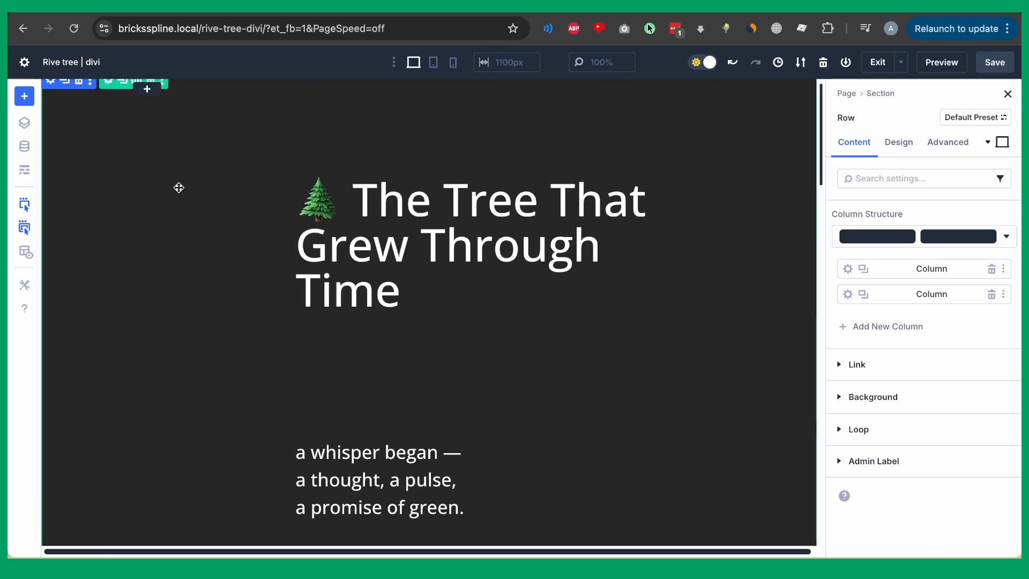
{"action": "scroll", "coordinate": [179, 187], "scroll_direction": "down", "scroll_amount": 10}
{"action": "scroll", "coordinate": [178, 187], "scroll_direction": "up", "scroll_amount": 12}
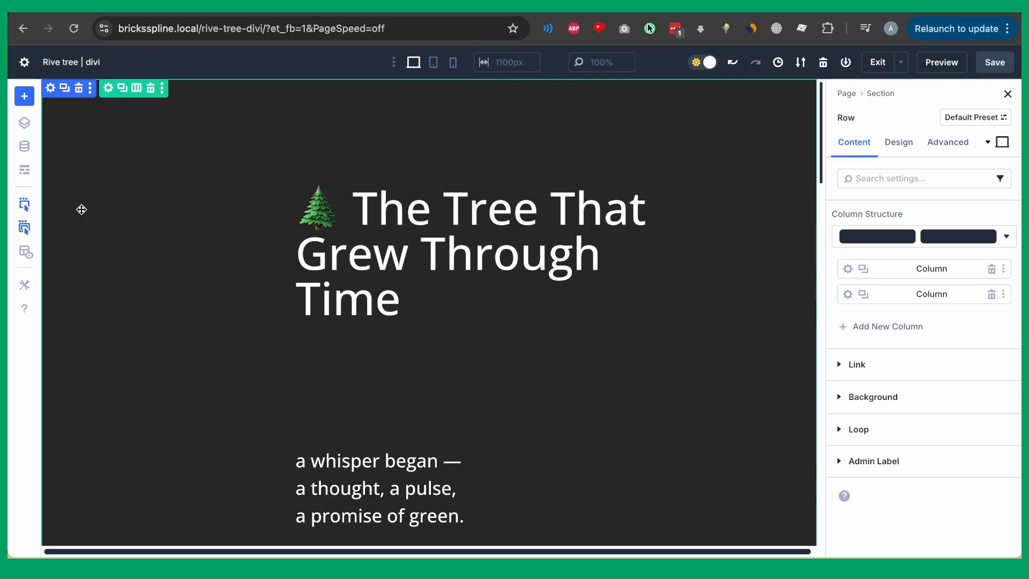
{"action": "left_click", "coordinate": [25, 169]}
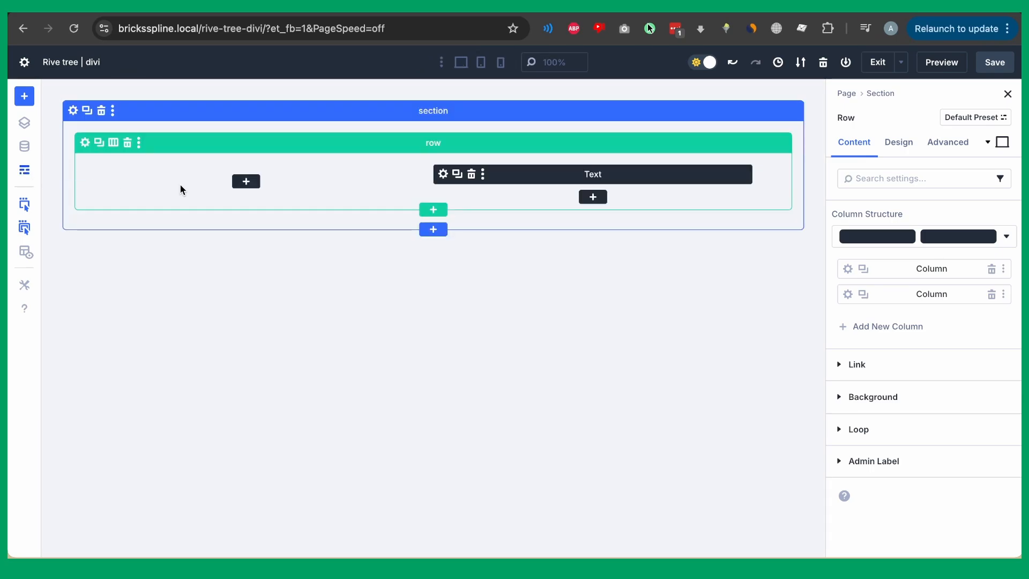
{"action": "left_click", "coordinate": [245, 182]}
{"action": "type", "text": "rive"}
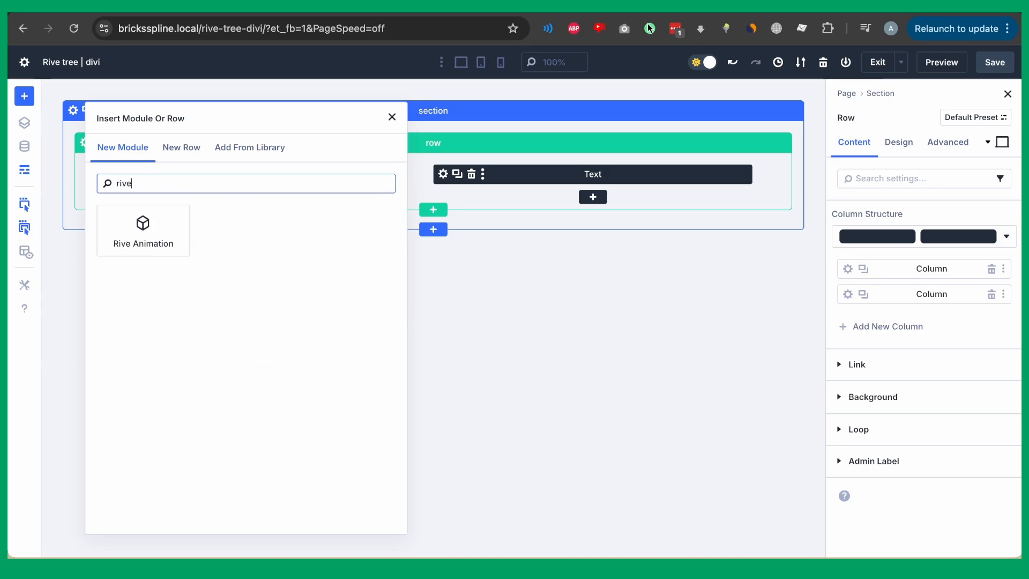
{"action": "left_click", "coordinate": [156, 255]}
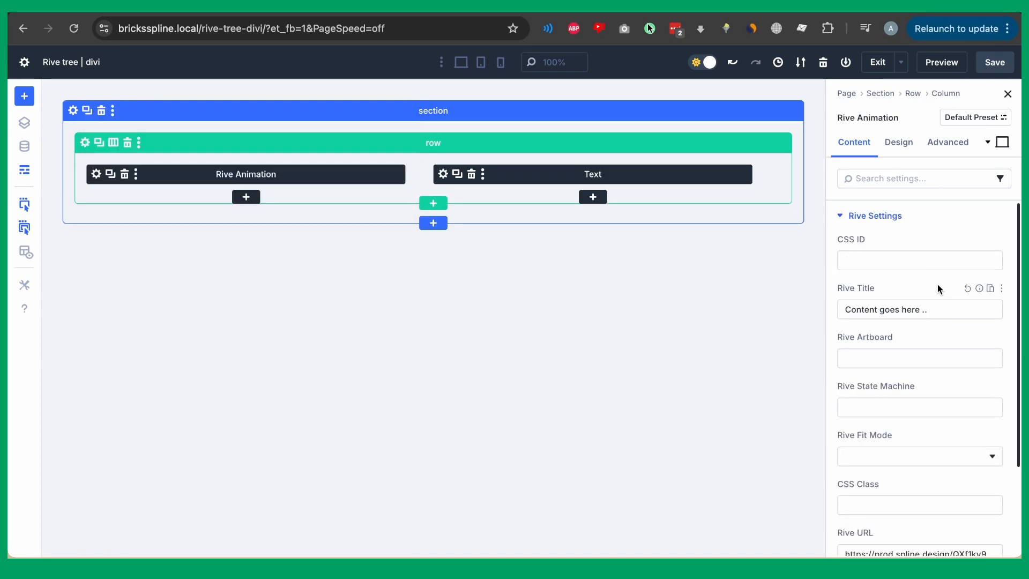
{"action": "left_click", "coordinate": [24, 169]}
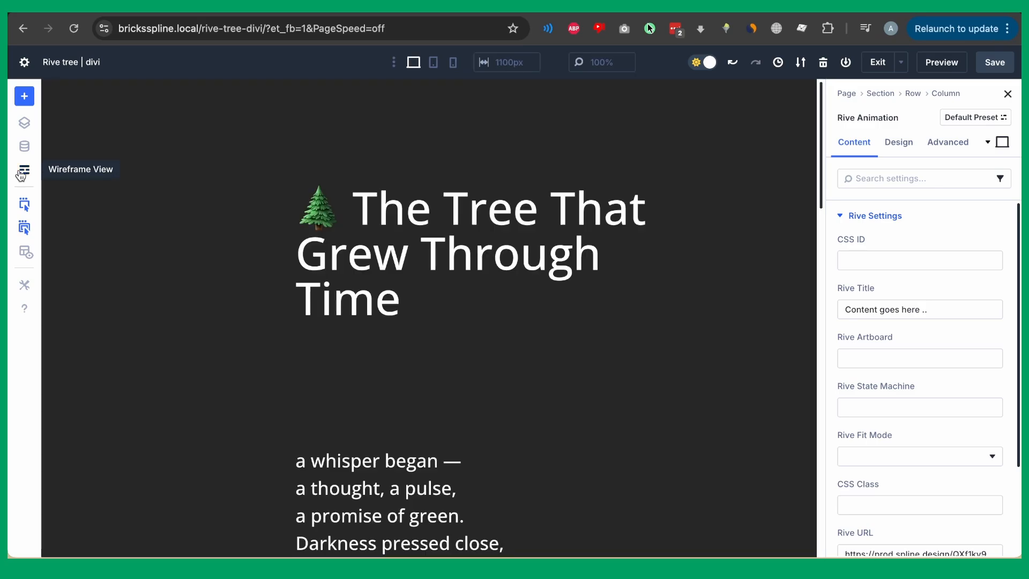
Replace the Rive URL with the local plant_workshop.riv file link.
{"action": "left_click", "coordinate": [106, 212]}
{"action": "left_click", "coordinate": [89, 120]}
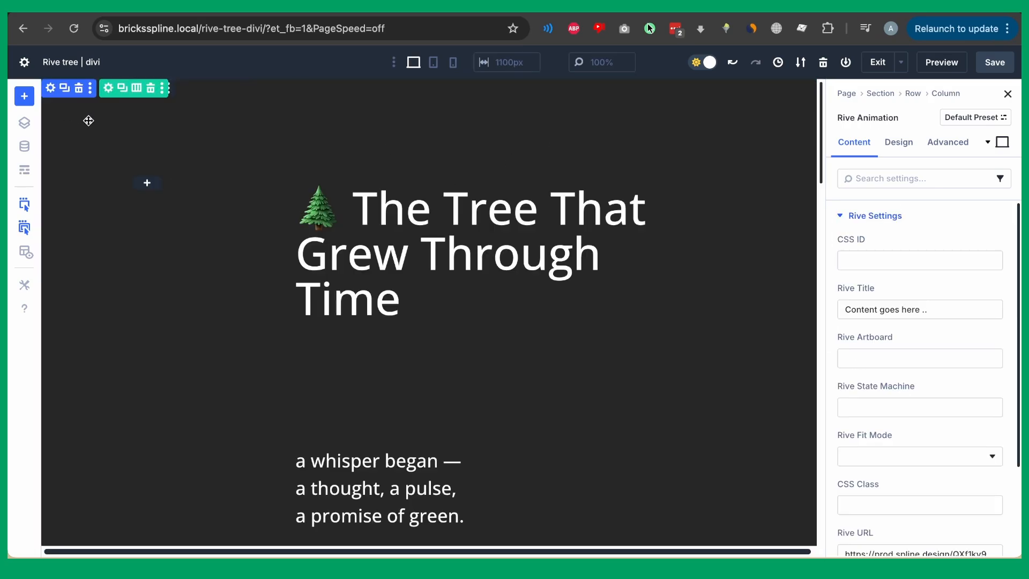
{"action": "scroll", "coordinate": [853, 318], "scroll_direction": "down", "scroll_amount": 1}
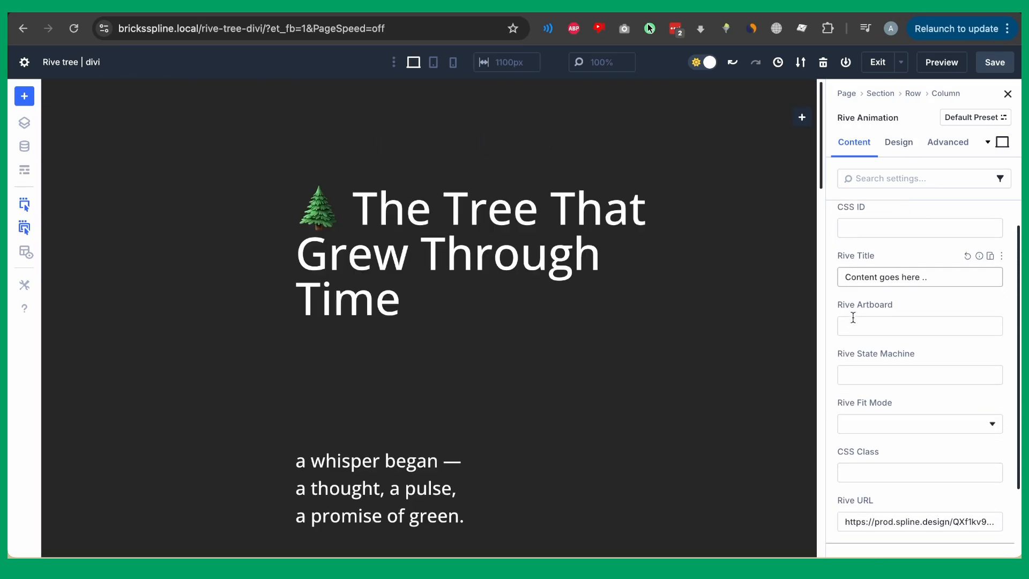
{"action": "scroll", "coordinate": [853, 317], "scroll_direction": "down", "scroll_amount": 3}
{"action": "left_click", "coordinate": [873, 438]}
{"action": "double_click", "coordinate": [873, 438]}
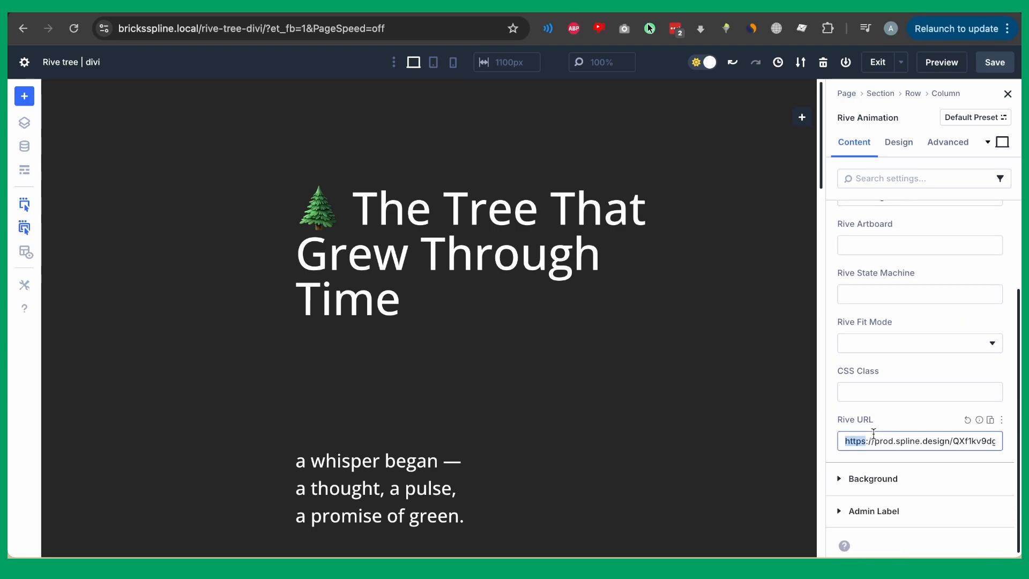
{"action": "triple_click", "coordinate": [873, 435]}
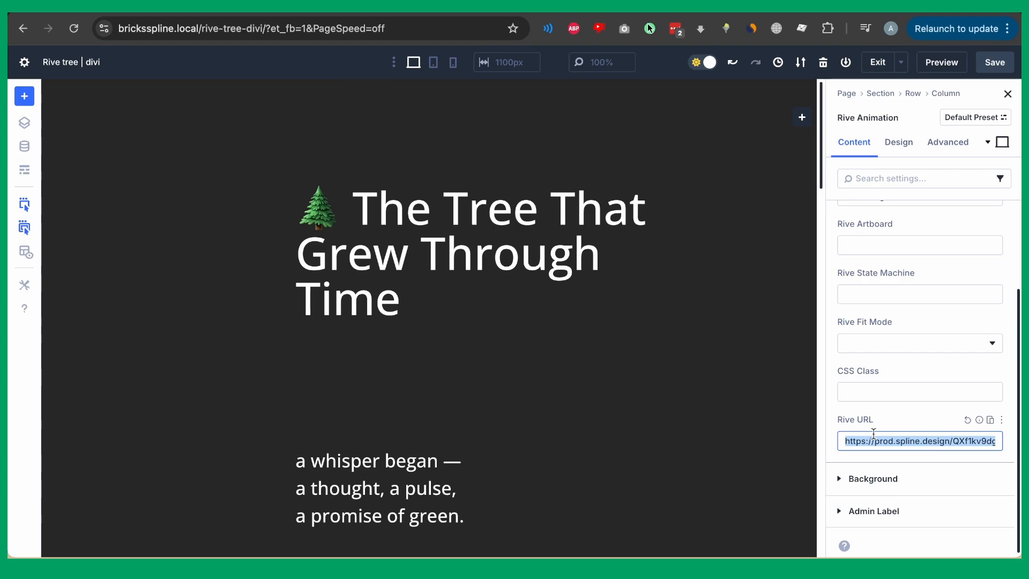
{"action": "type", "text": "https://bricksspline.local/wp-content/uploads/2025/08/plant_workshop.riv"}
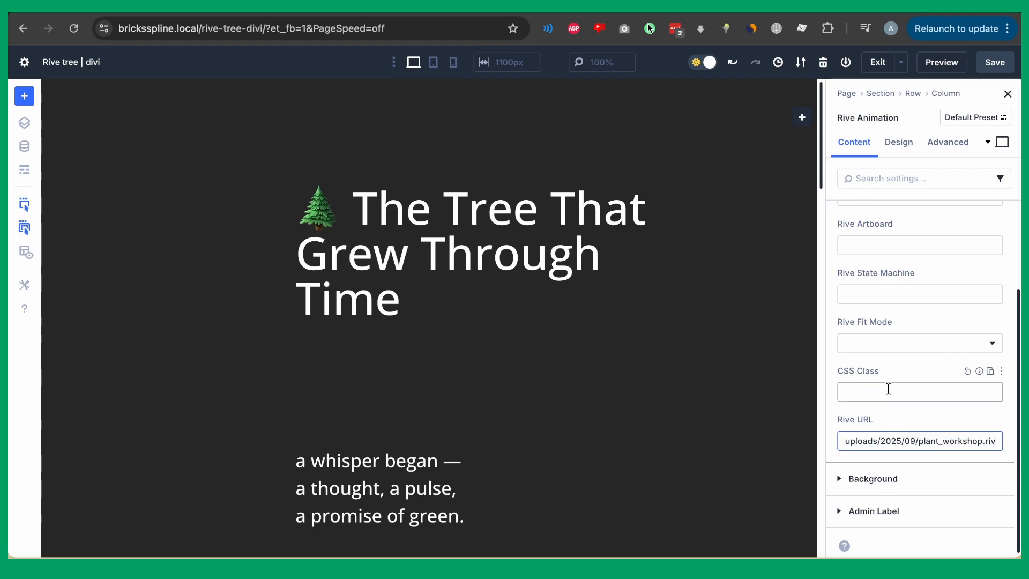
Enter ScrollingBehavior as the state machine and Plant_workshop as the artboard, then save.
{"action": "left_click", "coordinate": [859, 294]}
{"action": "key", "text": "Caps_Lock"}
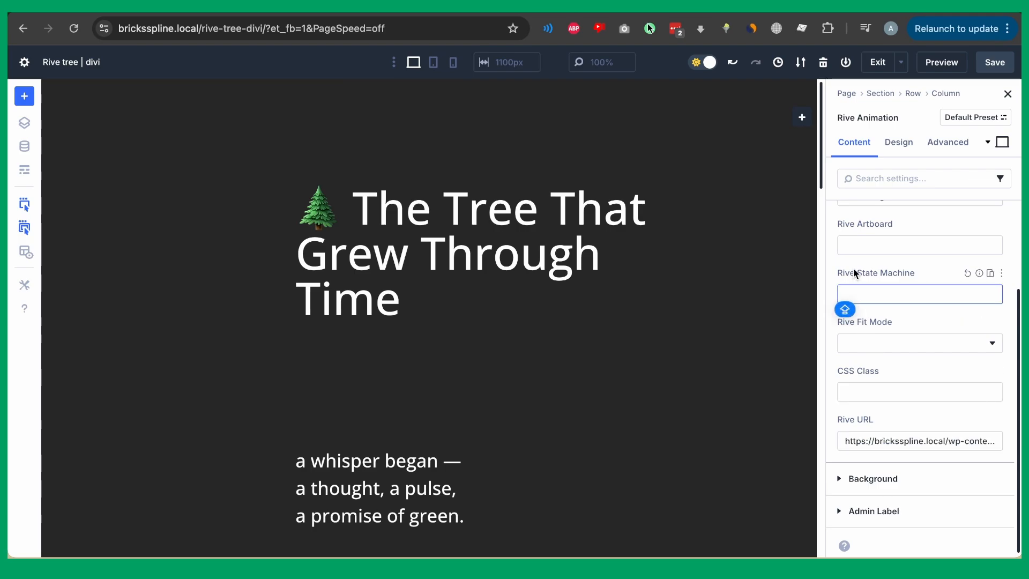
{"action": "type", "text": "SCRO"}
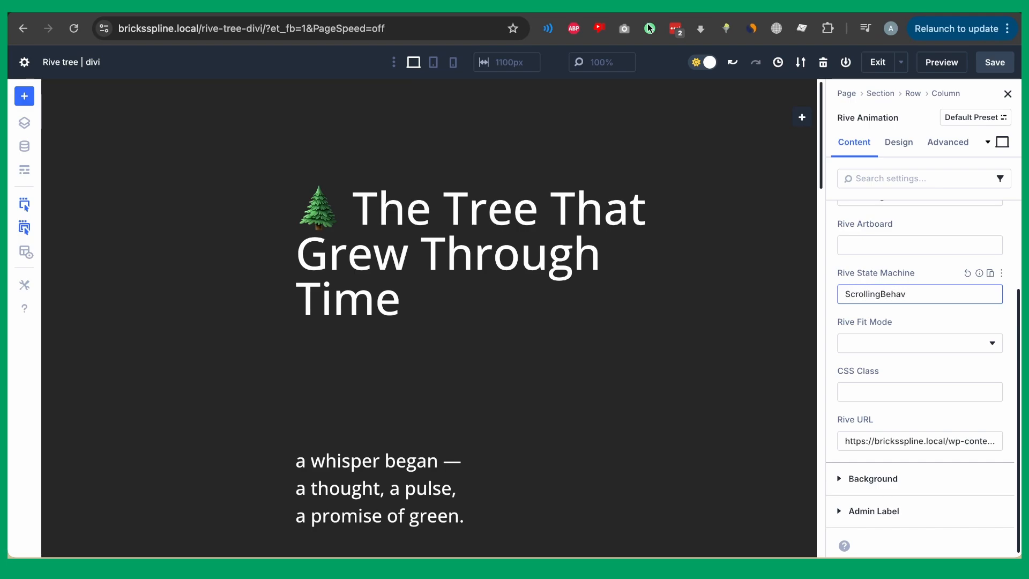
{"action": "type", "text": "llingBehavior"}
{"action": "left_click", "coordinate": [845, 236]}
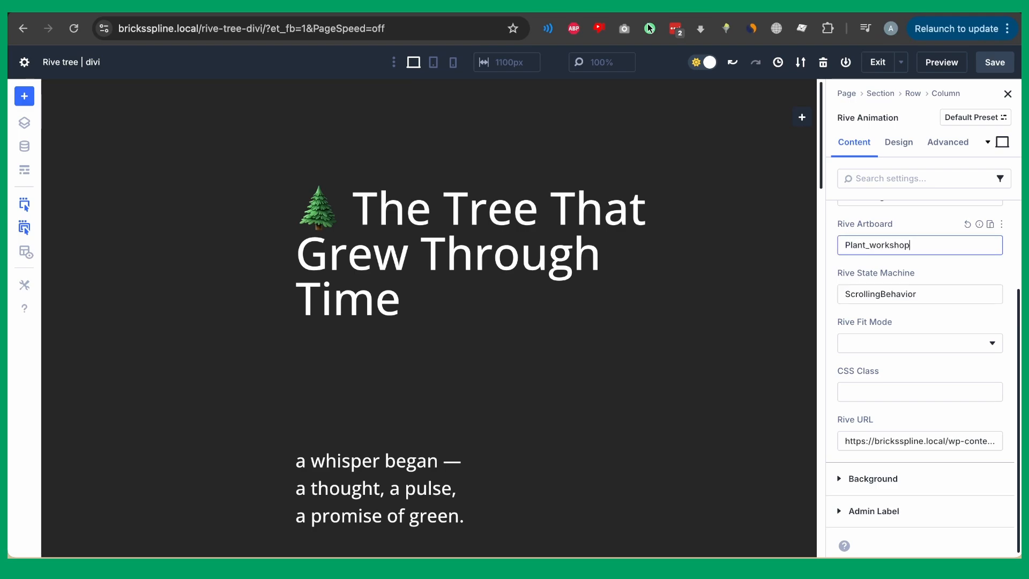
{"action": "left_click", "coordinate": [994, 62]}
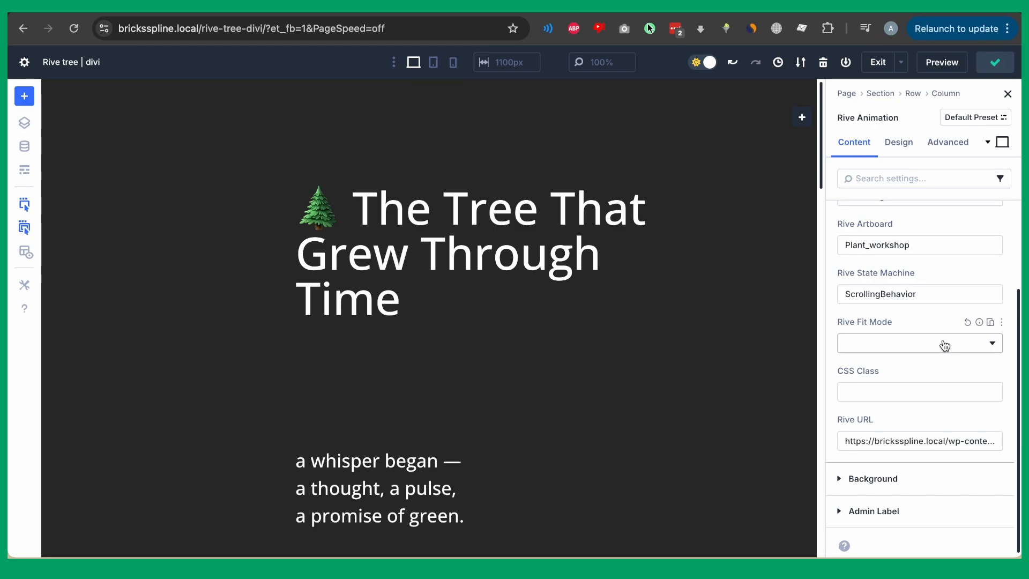
Set the Rive fit mode to Cover, keeping ScrollingBehavior as the state machine.
{"action": "left_click", "coordinate": [931, 350]}
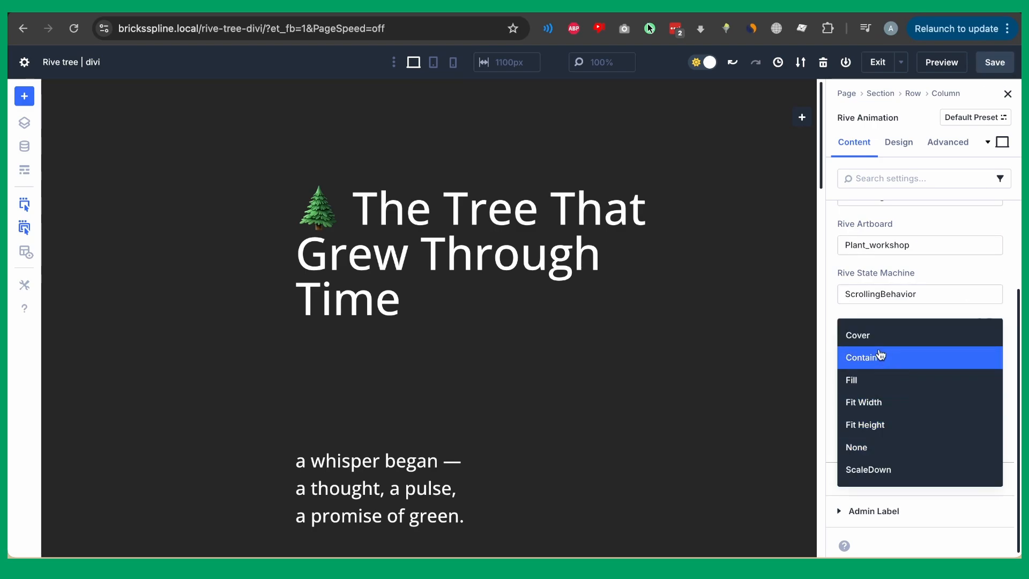
{"action": "left_click", "coordinate": [882, 336]}
{"action": "left_click", "coordinate": [883, 299]}
{"action": "double_click", "coordinate": [882, 299]}
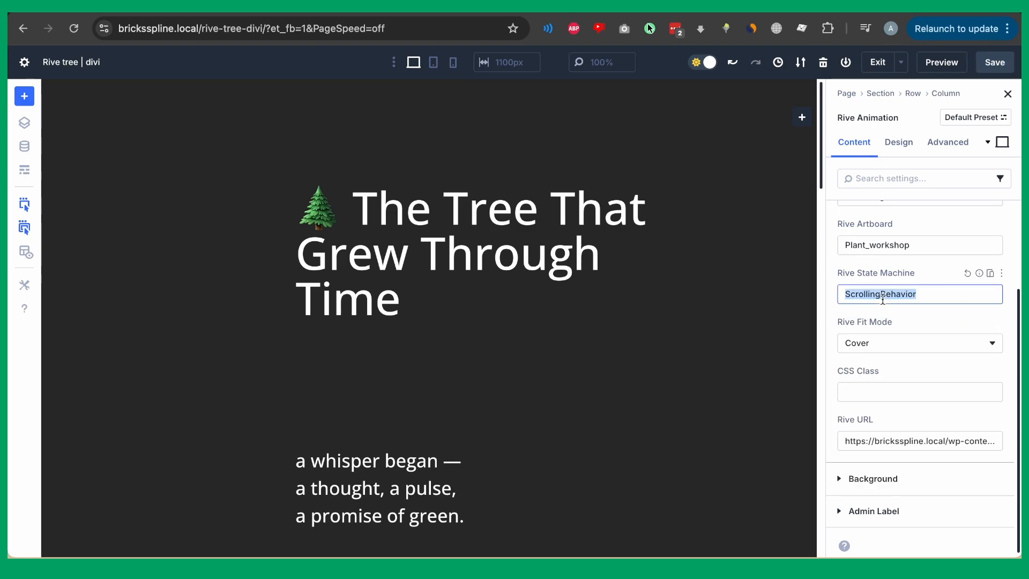
{"action": "key", "text": "BackSpace"}
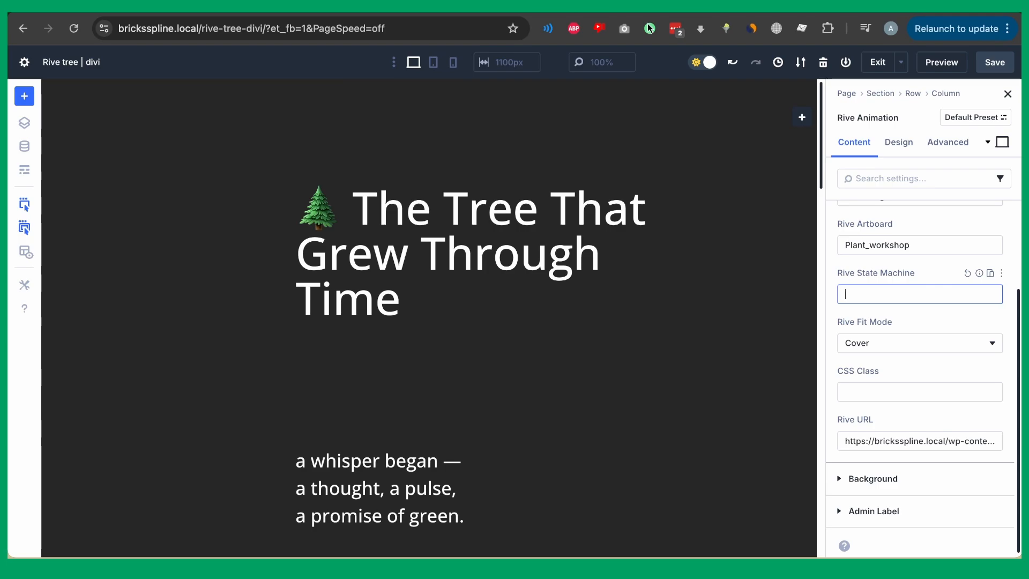
{"action": "type", "text": "uploads/2025/09/plant_workshop.riv"}
{"action": "key", "text": "super+z"}
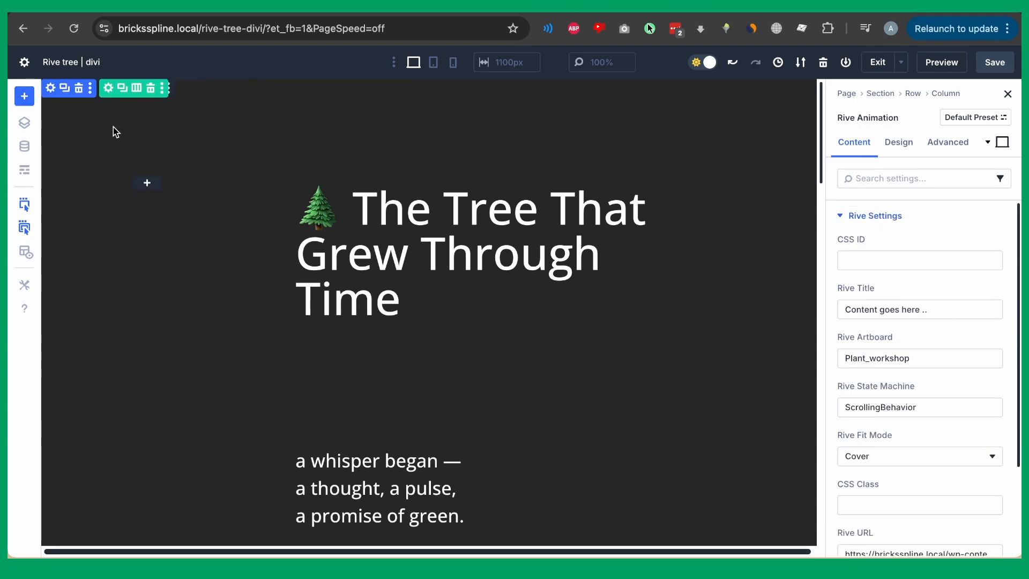
Set the Rive module's Sizing height to 100%, save, and preview the page.
{"action": "left_click", "coordinate": [899, 154]}
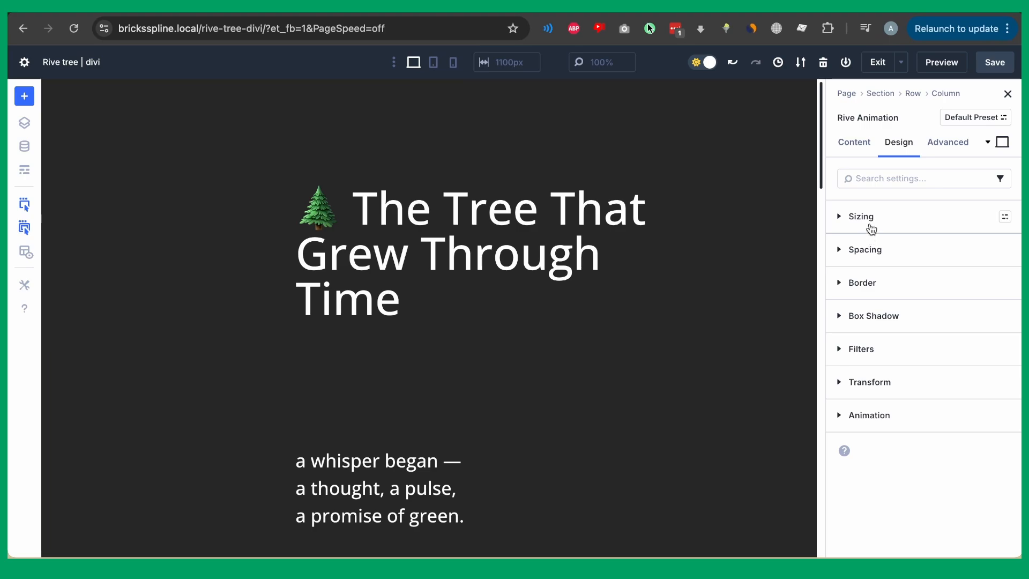
{"action": "left_click", "coordinate": [860, 216]}
{"action": "scroll", "coordinate": [875, 390], "scroll_direction": "down", "scroll_amount": 2}
{"action": "left_click", "coordinate": [863, 366]}
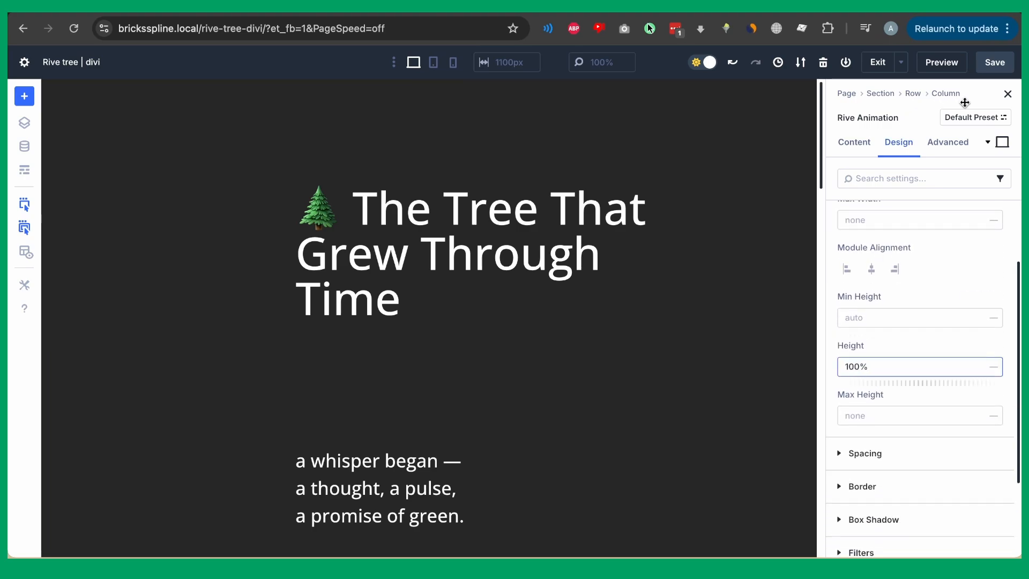
{"action": "left_click", "coordinate": [994, 62]}
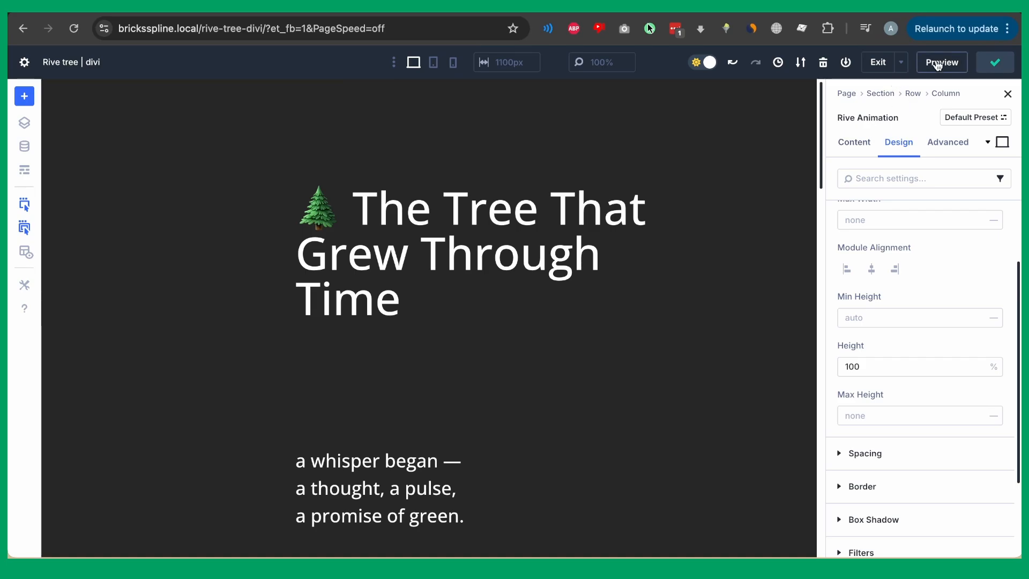
{"action": "left_click", "coordinate": [943, 64]}
Scroll the preview up and down to watch the plant grow beside the poem.
{"action": "scroll", "coordinate": [681, 206], "scroll_direction": "down", "scroll_amount": 10}
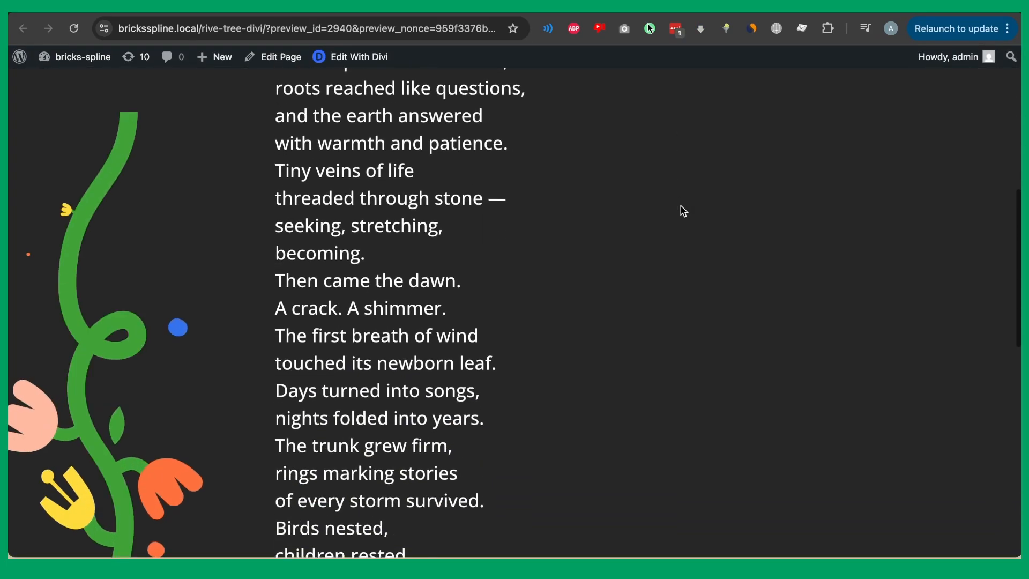
{"action": "scroll", "coordinate": [681, 206], "scroll_direction": "up", "scroll_amount": 10}
{"action": "scroll", "coordinate": [680, 206], "scroll_direction": "down", "scroll_amount": 10}
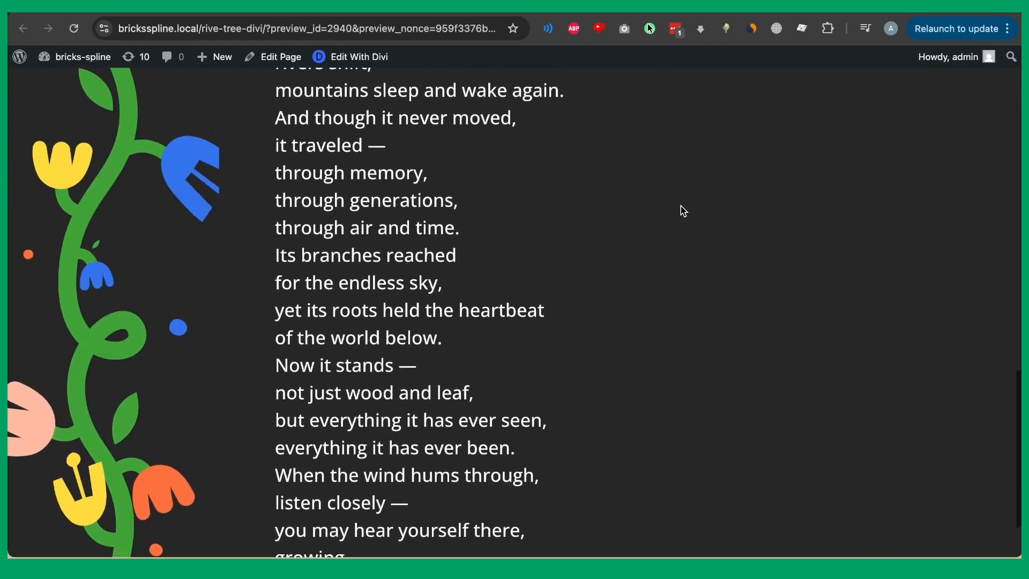
{"action": "scroll", "coordinate": [680, 206], "scroll_direction": "up", "scroll_amount": 10}
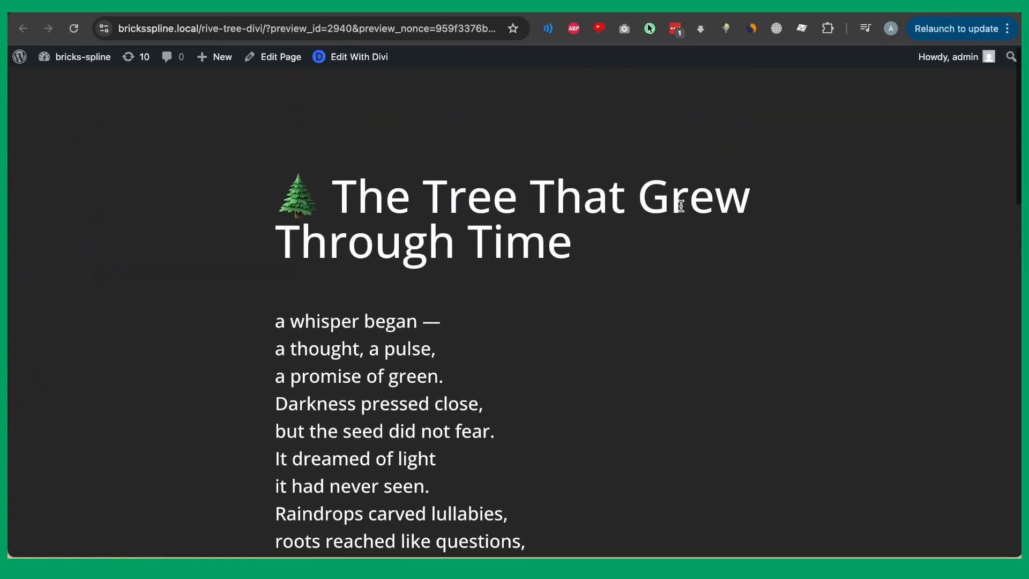
{"action": "scroll", "coordinate": [681, 205], "scroll_direction": "down", "scroll_amount": 10}
{"action": "scroll", "coordinate": [680, 206], "scroll_direction": "up", "scroll_amount": 10}
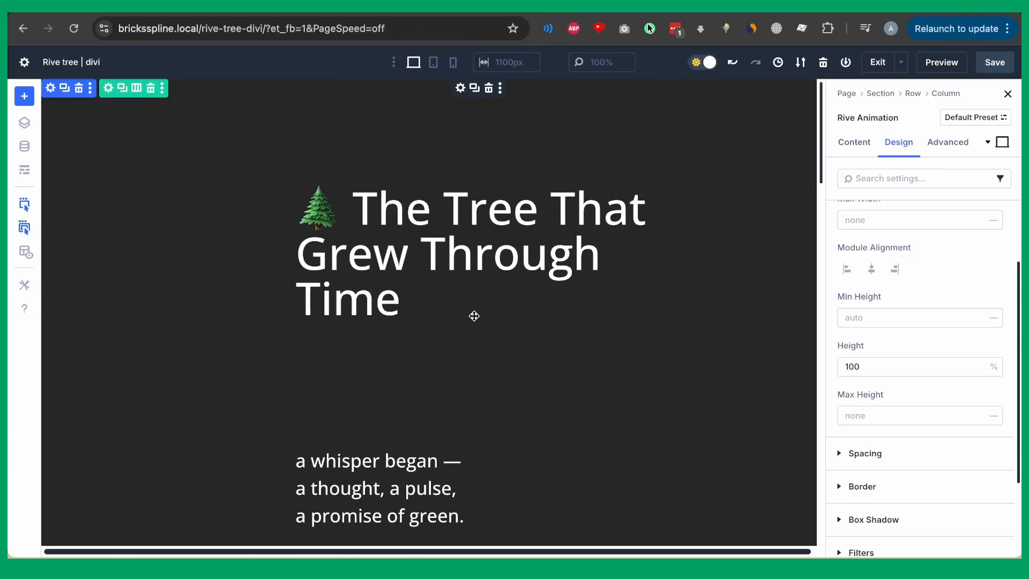
Insert a Rive Animation module below the poem's closing stanza by searching 'rive'.
{"action": "left_click", "coordinate": [474, 272]}
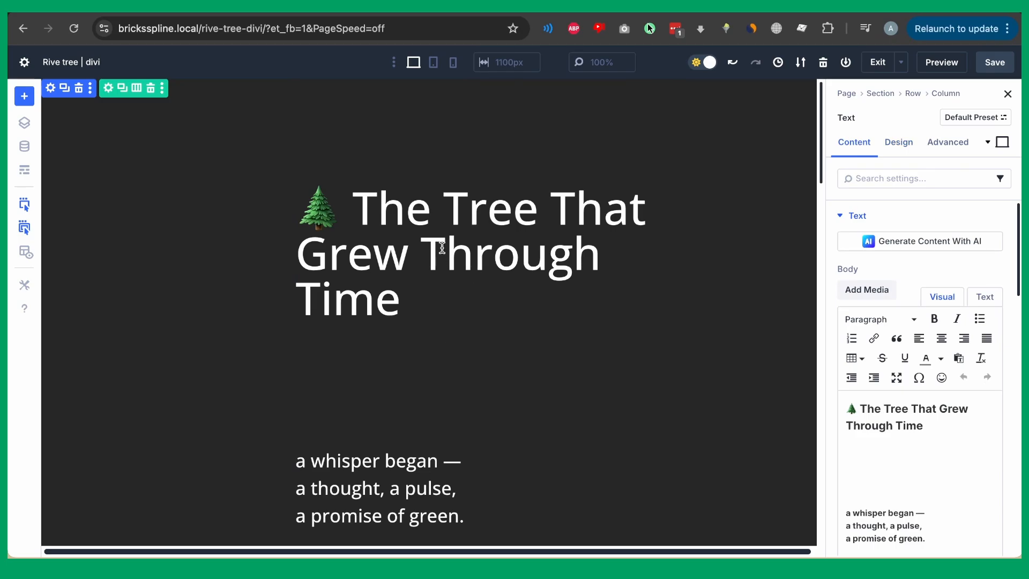
{"action": "left_click", "coordinate": [689, 136]}
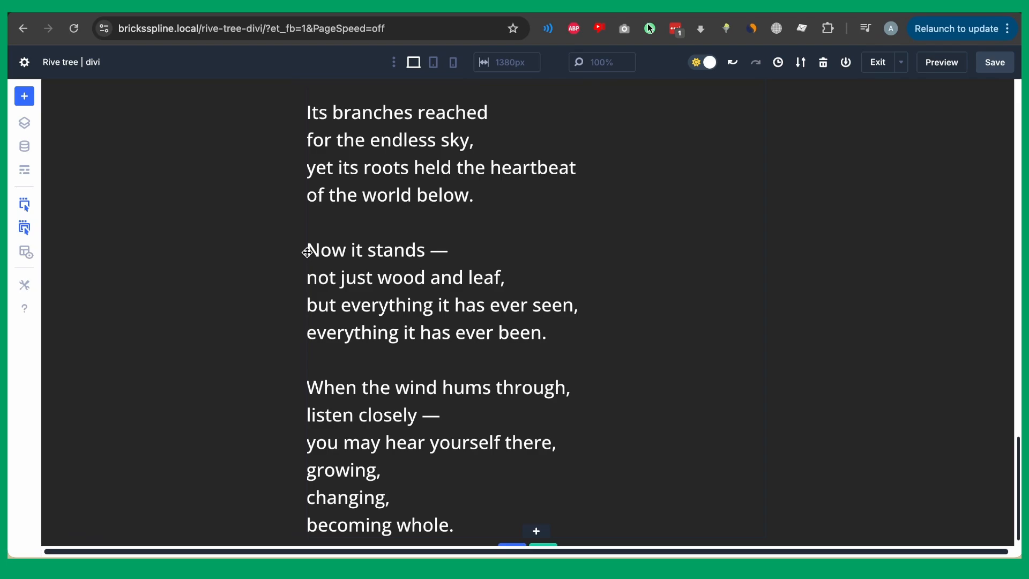
{"action": "scroll", "coordinate": [597, 373], "scroll_direction": "down", "scroll_amount": 1}
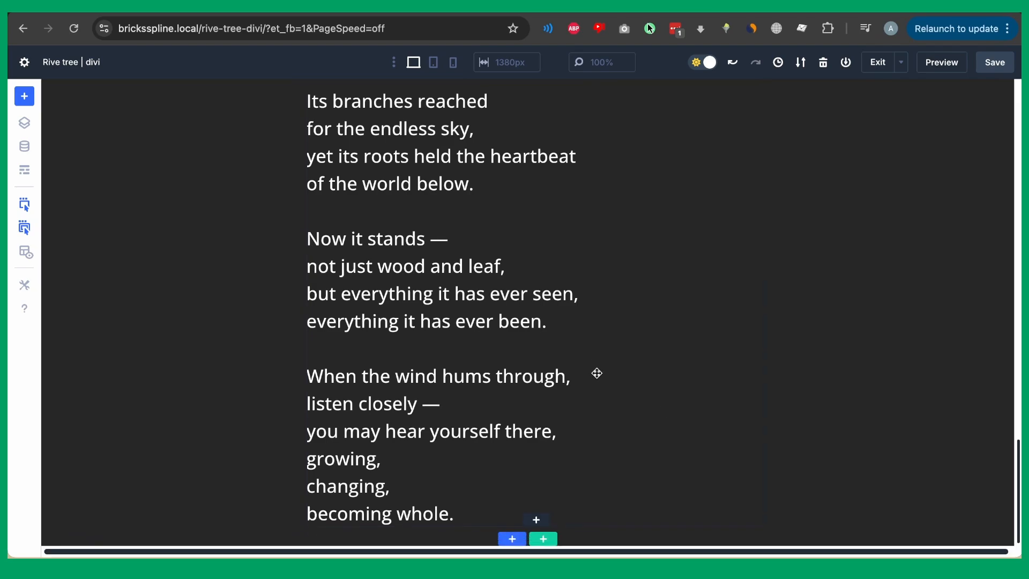
{"action": "left_click", "coordinate": [536, 519]}
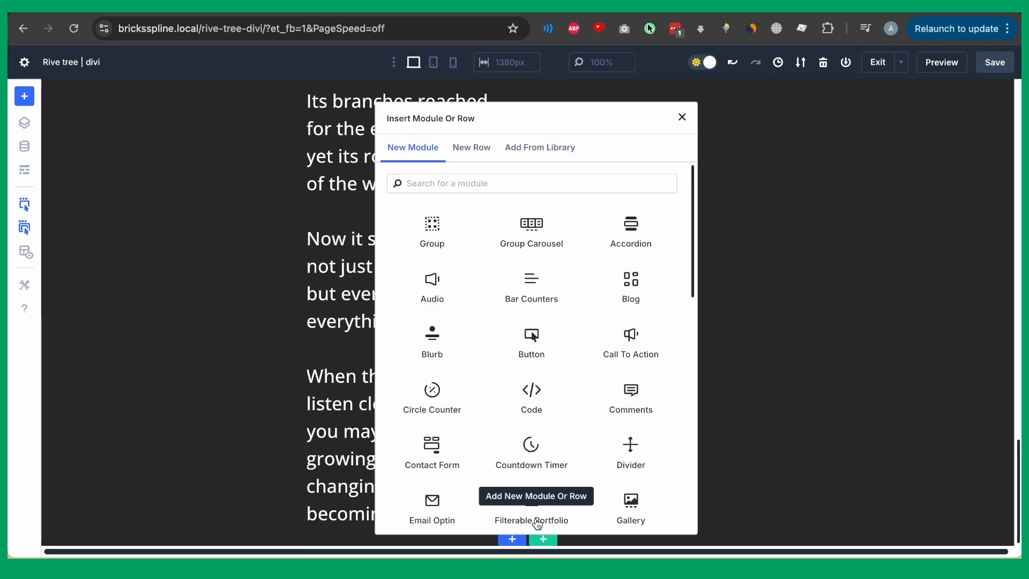
{"action": "type", "text": "rive"}
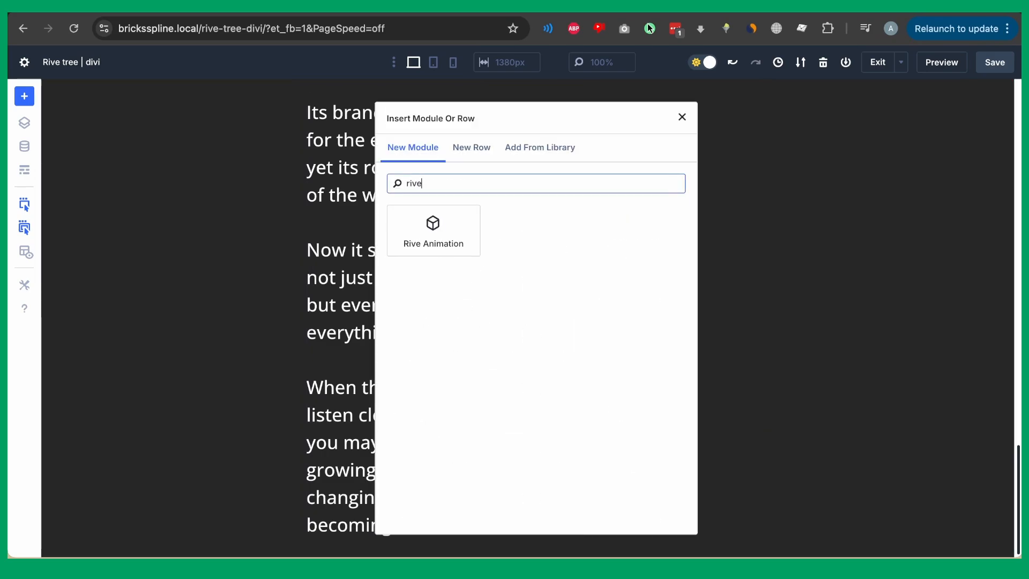
{"action": "left_click", "coordinate": [432, 217]}
Paste the cat-following-the-mouse .riv file URL into the new module's Rive URL.
{"action": "scroll", "coordinate": [153, 243], "scroll_direction": "down", "scroll_amount": 6}
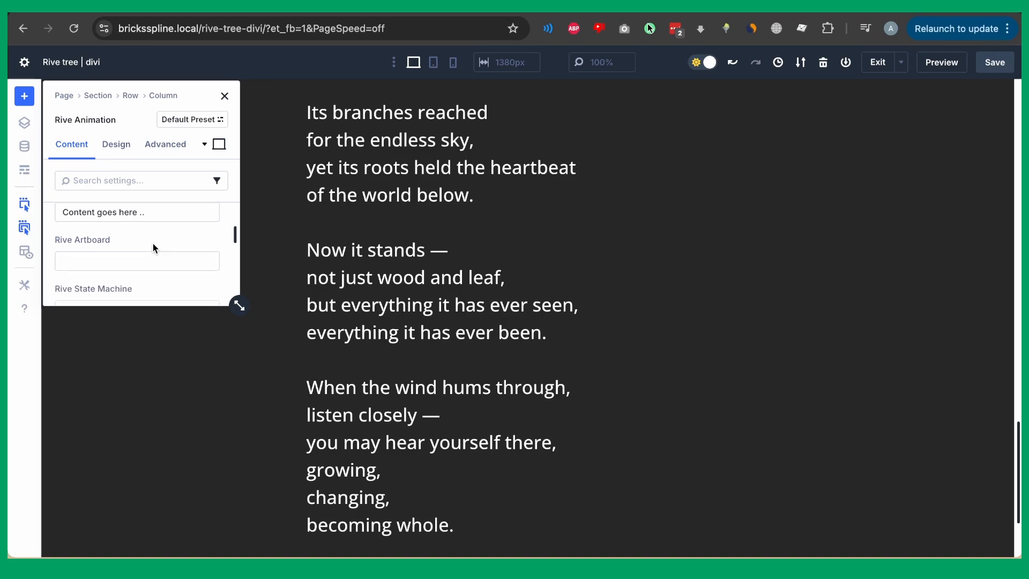
{"action": "left_click", "coordinate": [153, 235]}
{"action": "key", "text": "ctrl+a"}
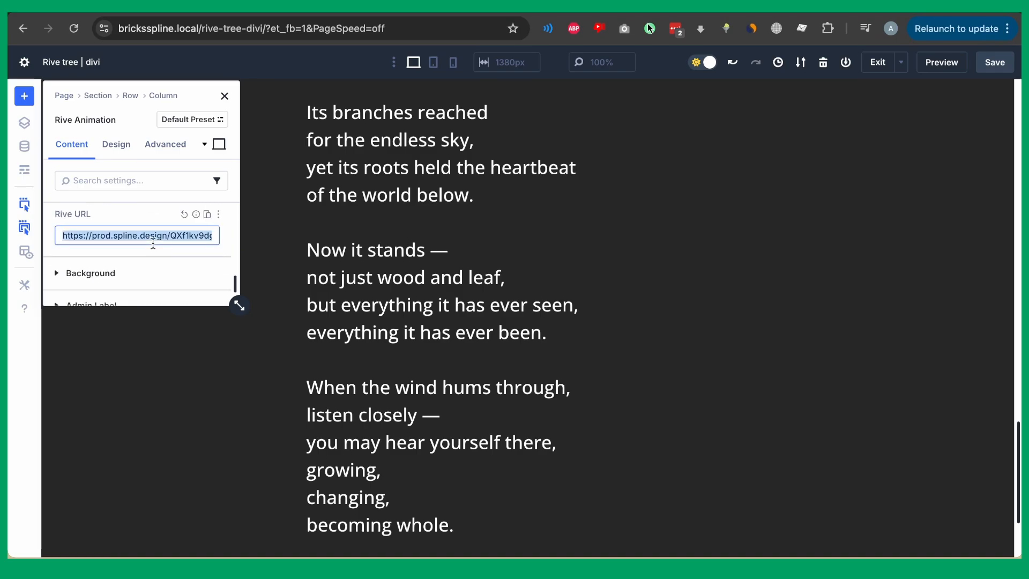
{"action": "key", "text": "ctrl+v"}
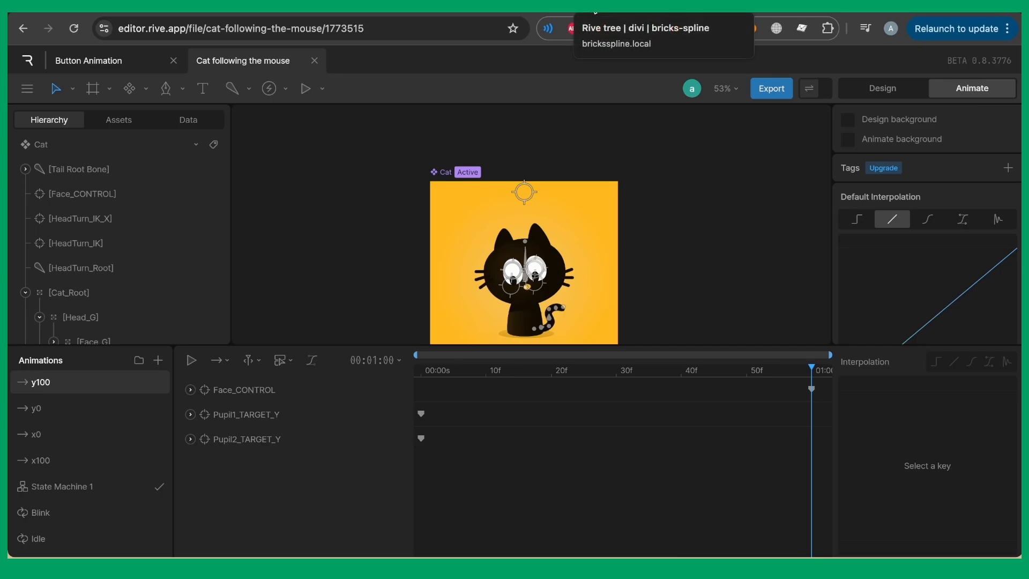
{"action": "left_click", "coordinate": [592, 15]}
{"action": "scroll", "coordinate": [159, 243], "scroll_direction": "up", "scroll_amount": 5}
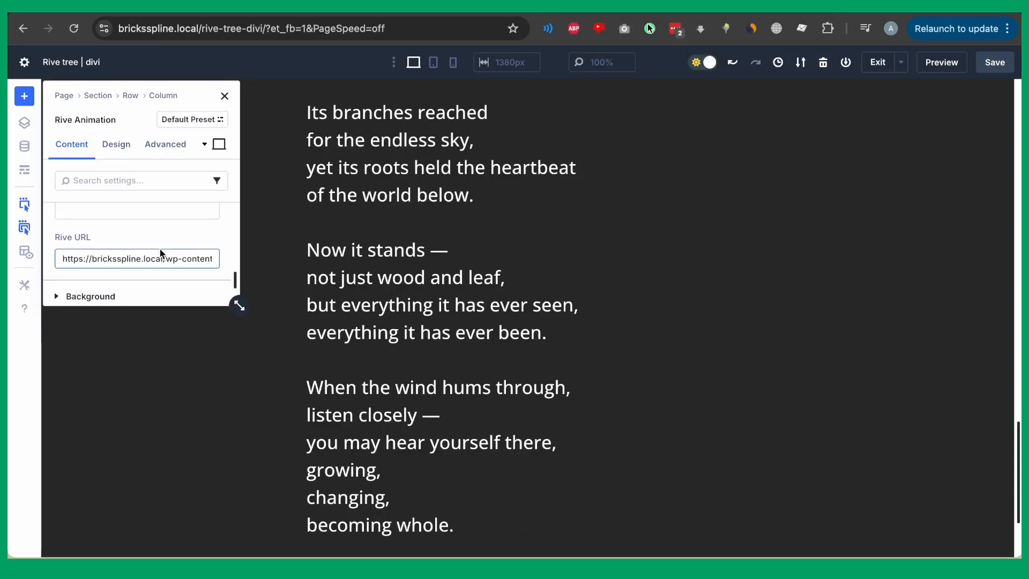
{"action": "scroll", "coordinate": [159, 247], "scroll_direction": "down", "scroll_amount": 1}
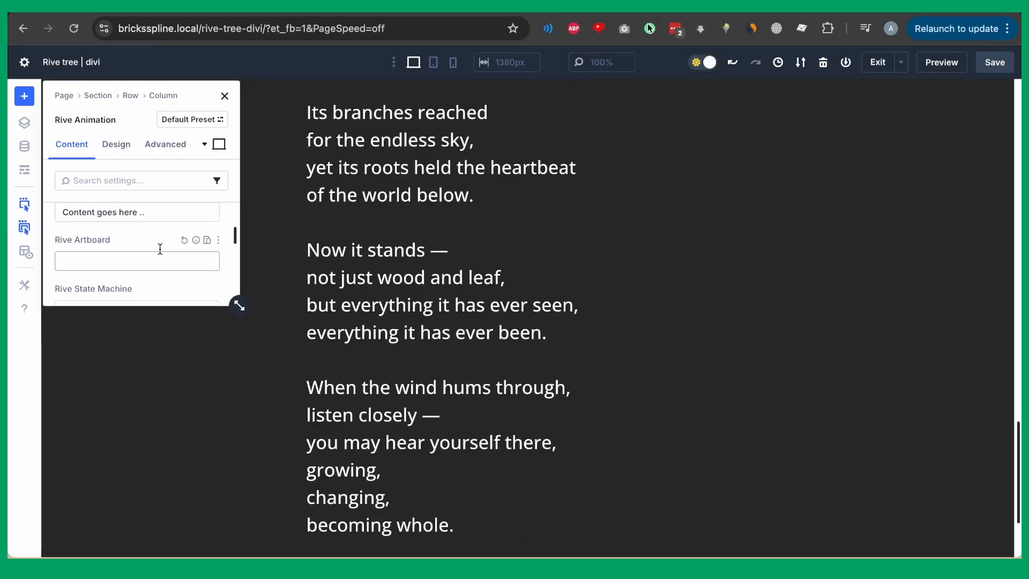
Set the artboard to Cat and the state machine to State Machine 1.
{"action": "left_click", "coordinate": [150, 260]}
{"action": "type", "text": "Cat"}
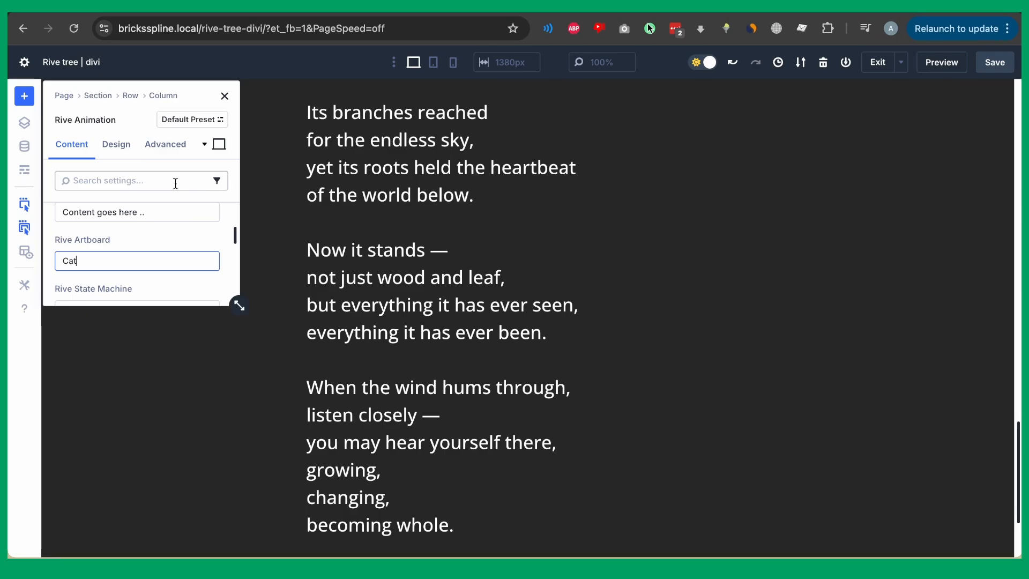
{"action": "scroll", "coordinate": [107, 239], "scroll_direction": "down", "scroll_amount": 2}
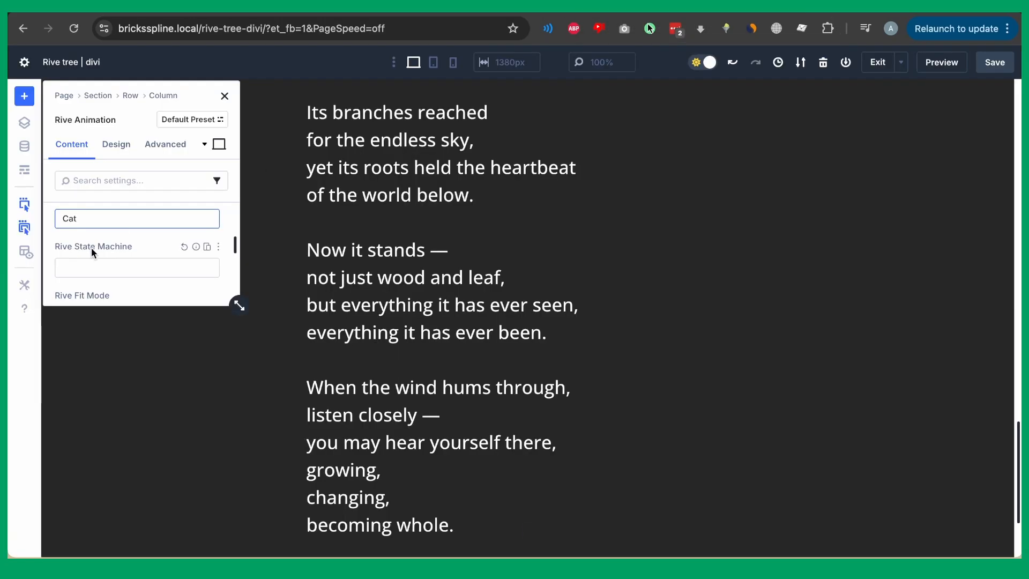
{"action": "left_click", "coordinate": [91, 268]}
{"action": "type", "text": "S"}
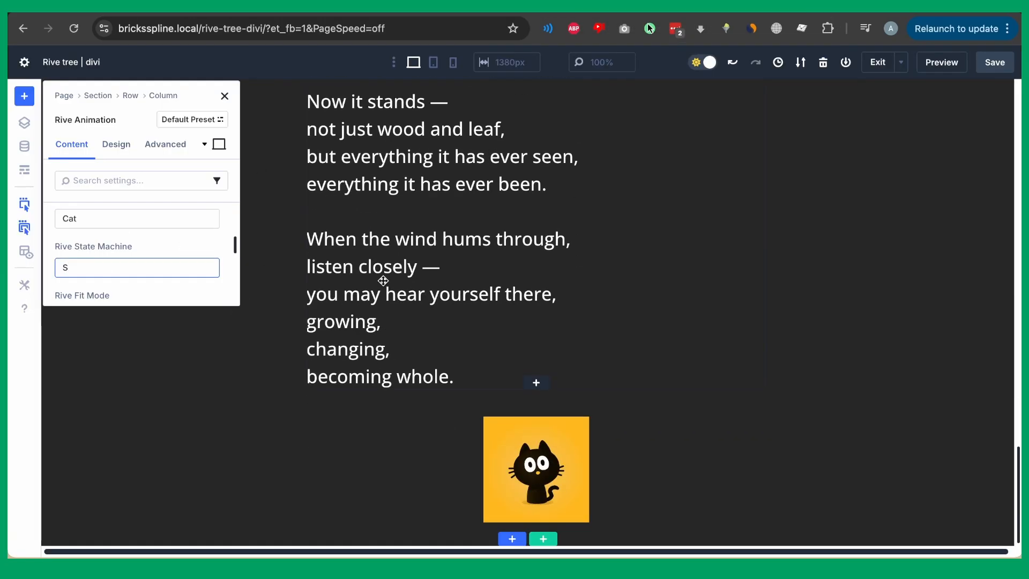
{"action": "type", "text": "tate Machine 1"}
{"action": "scroll", "coordinate": [161, 236], "scroll_direction": "down", "scroll_amount": 3}
Set the fit mode to Contain and save the page.
{"action": "left_click", "coordinate": [161, 230]}
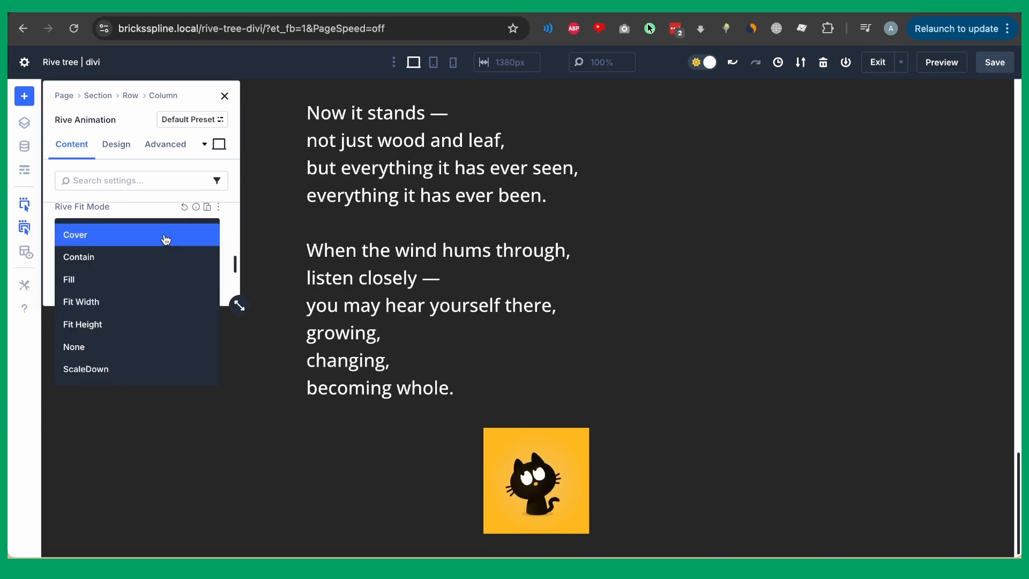
{"action": "left_click", "coordinate": [150, 234]}
{"action": "left_click", "coordinate": [149, 227]}
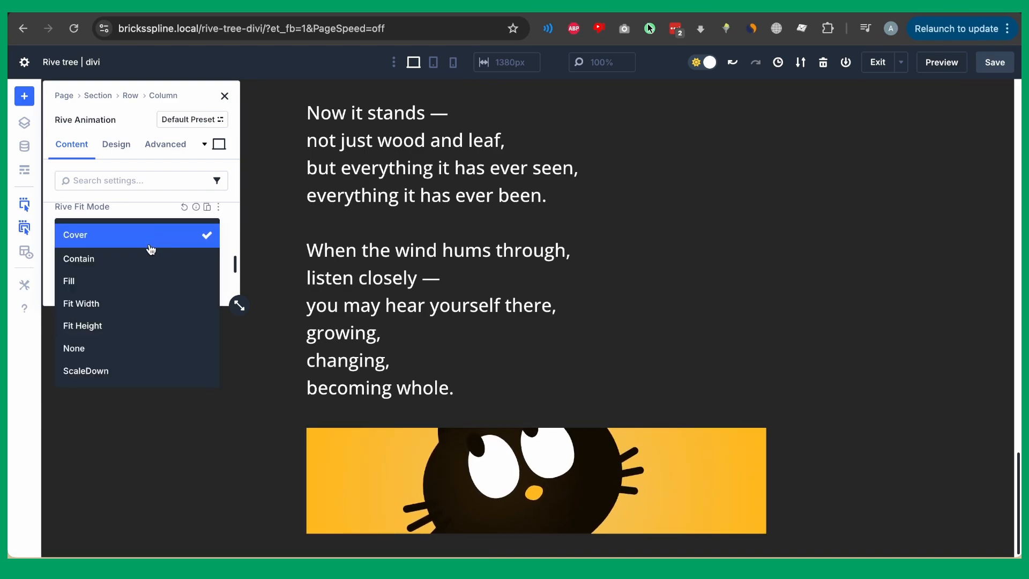
{"action": "left_click", "coordinate": [150, 256]}
{"action": "left_click", "coordinate": [993, 64]}
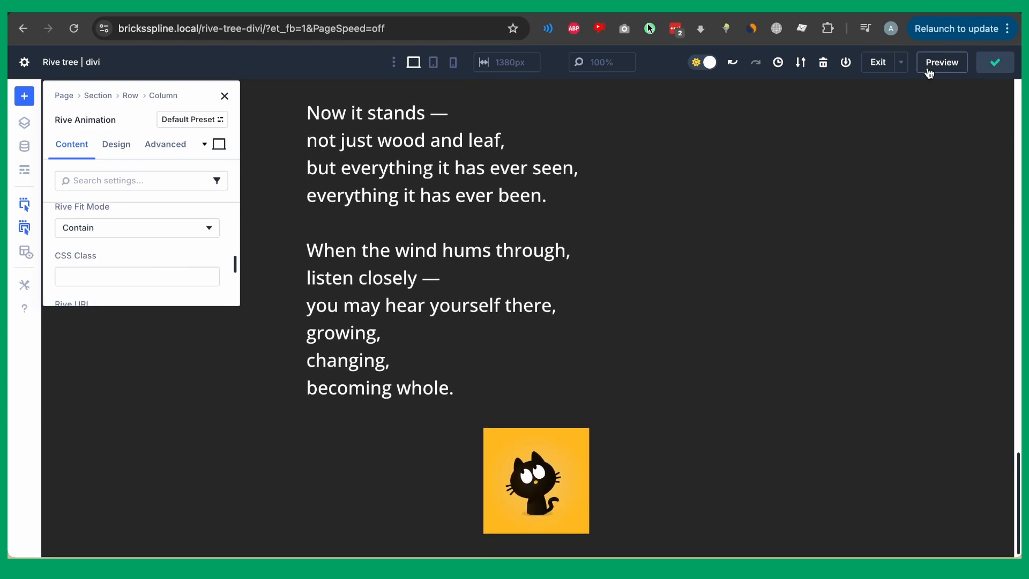
{"action": "left_click", "coordinate": [118, 144]}
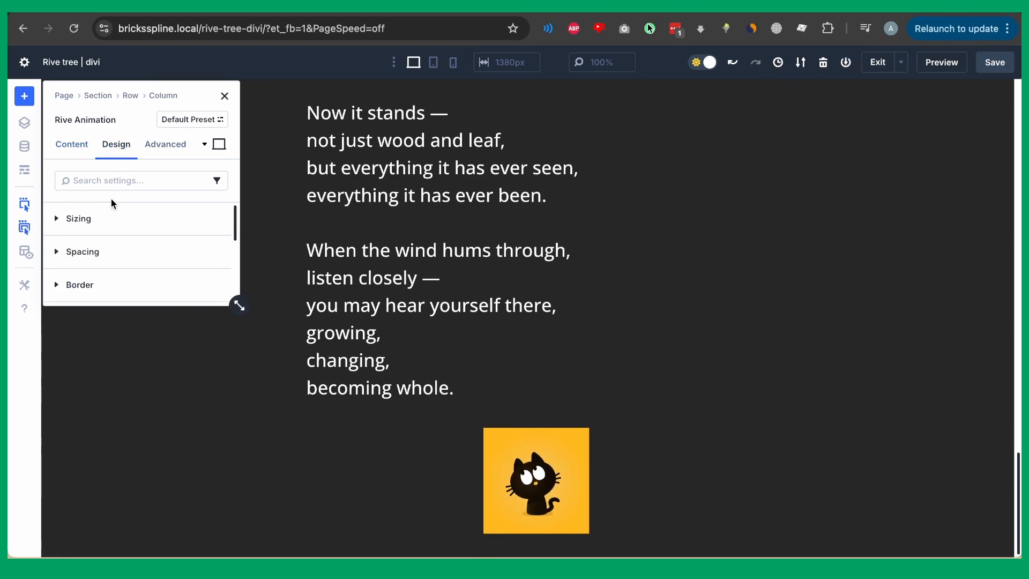
{"action": "scroll", "coordinate": [105, 230], "scroll_direction": "down", "scroll_amount": 5}
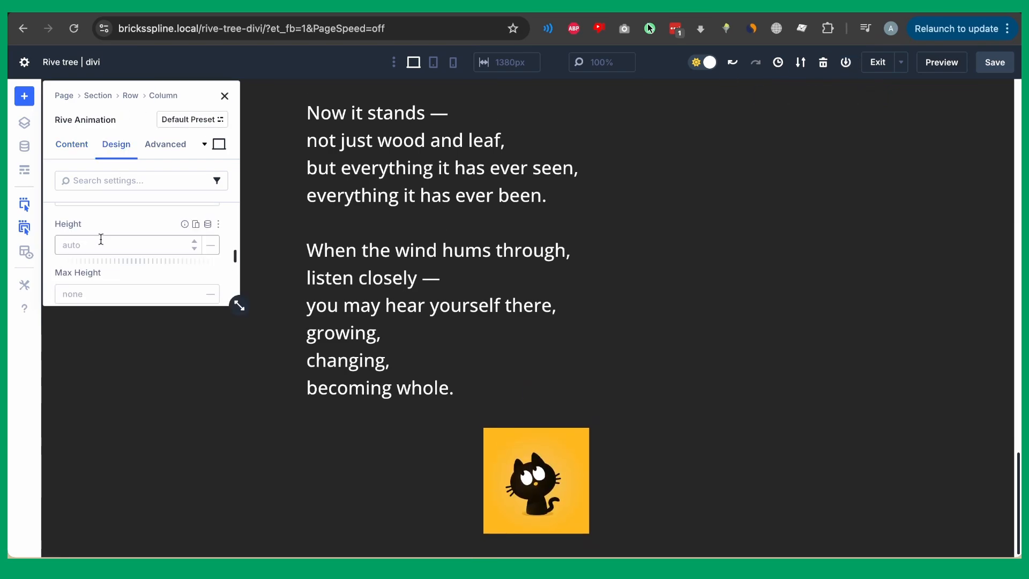
Set the cat module's height to 200px under Design > Sizing.
{"action": "left_click", "coordinate": [99, 244]}
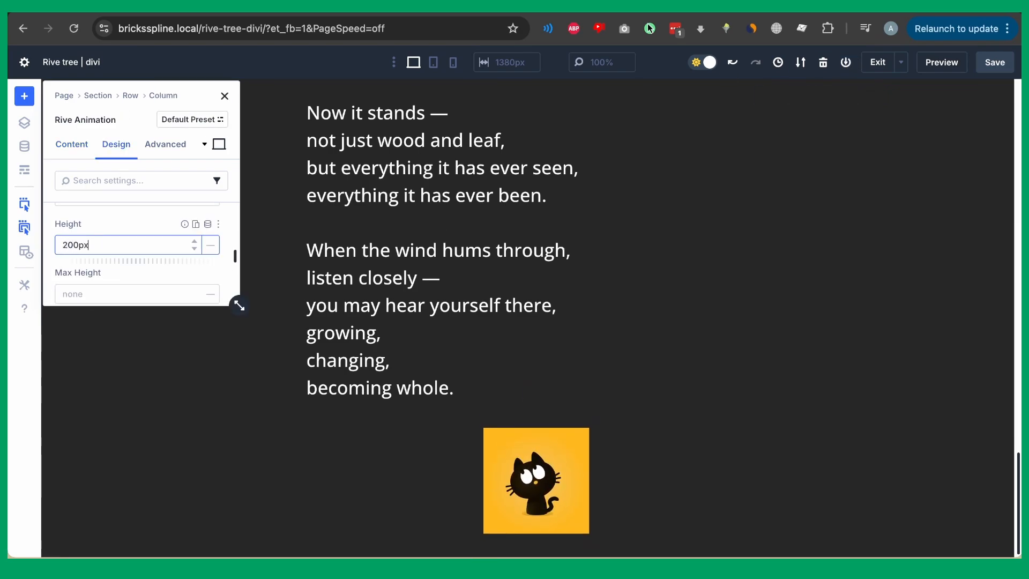
{"action": "scroll", "coordinate": [112, 236], "scroll_direction": "up", "scroll_amount": 5}
{"action": "scroll", "coordinate": [115, 274], "scroll_direction": "down", "scroll_amount": 3}
{"action": "scroll", "coordinate": [115, 263], "scroll_direction": "up", "scroll_amount": 1}
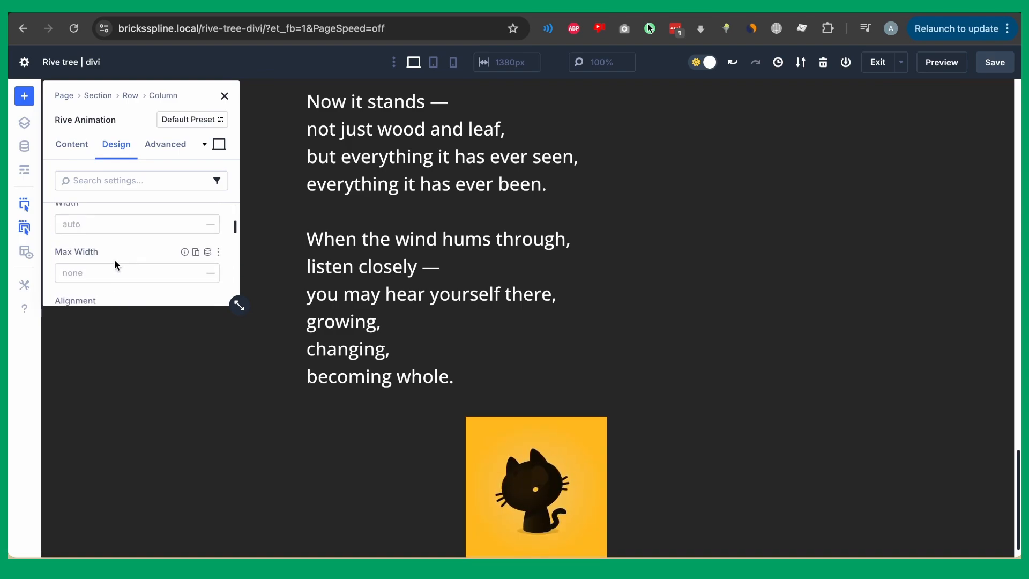
{"action": "scroll", "coordinate": [109, 252], "scroll_direction": "up", "scroll_amount": 1}
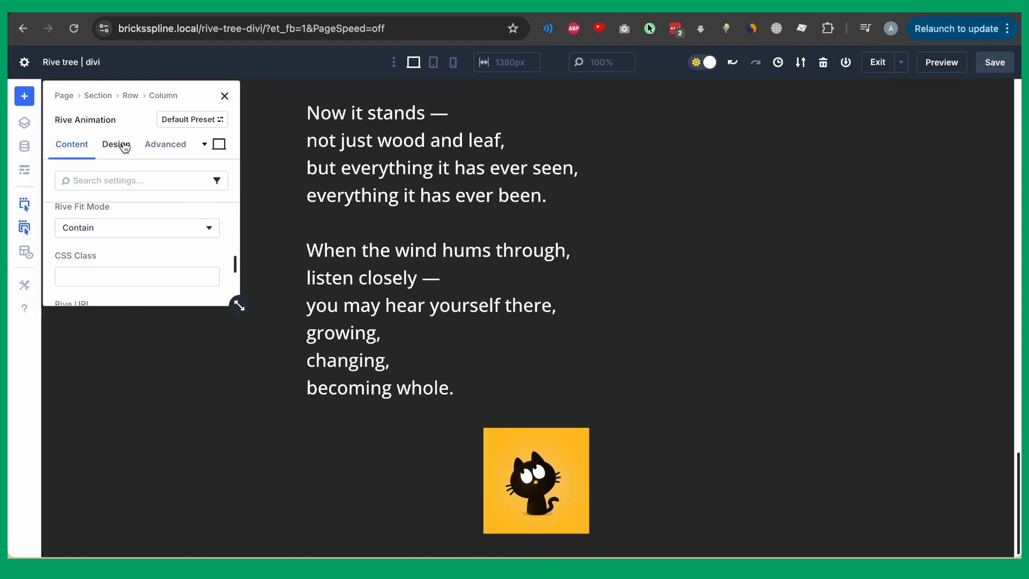
{"action": "left_click", "coordinate": [119, 145]}
{"action": "left_click", "coordinate": [107, 215]}
{"action": "scroll", "coordinate": [104, 220], "scroll_direction": "down", "scroll_amount": 5}
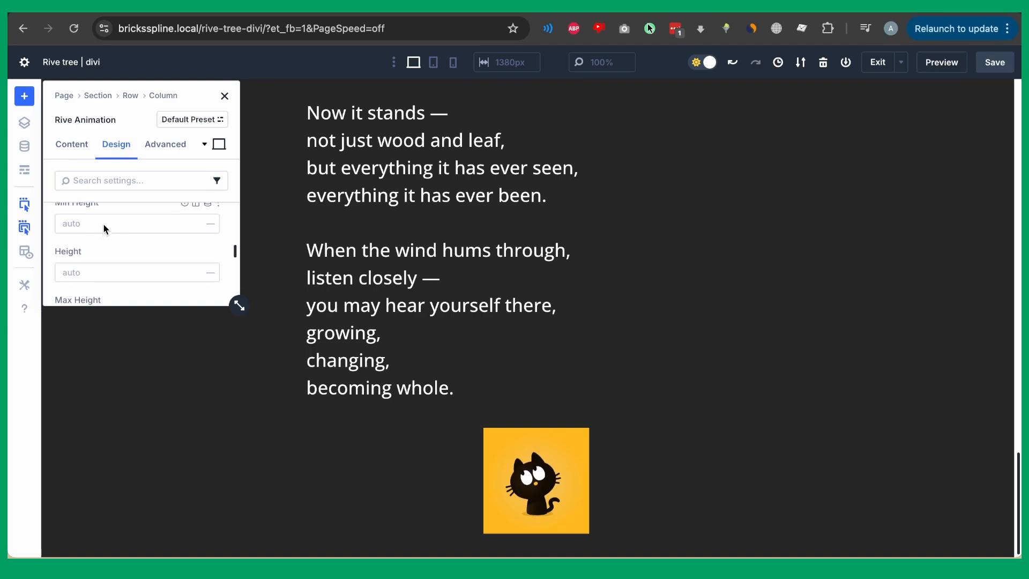
{"action": "scroll", "coordinate": [103, 223], "scroll_direction": "down", "scroll_amount": 1}
{"action": "left_click", "coordinate": [100, 241]}
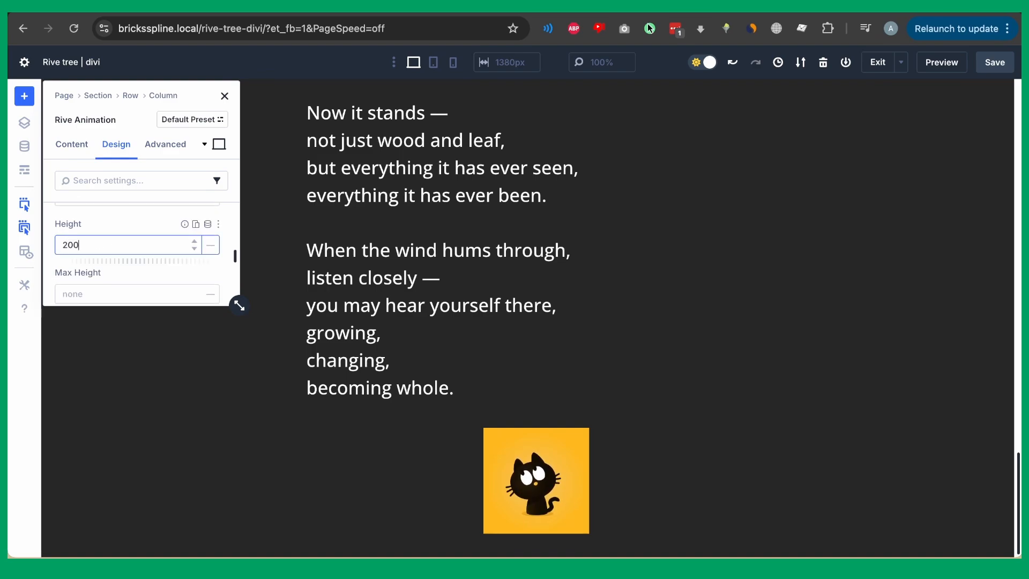
{"action": "scroll", "coordinate": [114, 251], "scroll_direction": "up", "scroll_amount": 5}
{"action": "scroll", "coordinate": [97, 267], "scroll_direction": "down", "scroll_amount": 3}
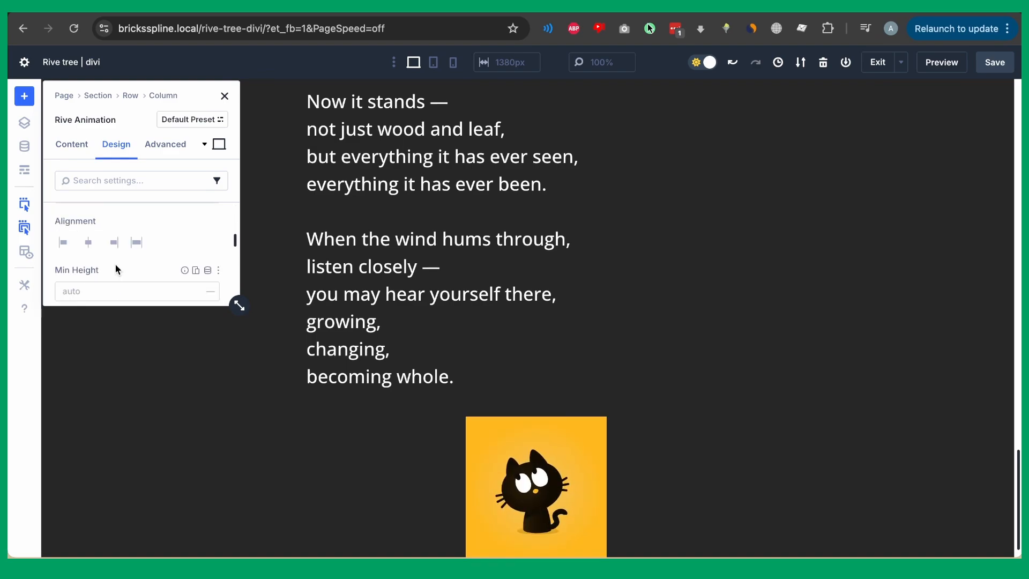
{"action": "scroll", "coordinate": [115, 271], "scroll_direction": "up", "scroll_amount": 1}
{"action": "scroll", "coordinate": [108, 228], "scroll_direction": "up", "scroll_amount": 1}
Set the cat module's width to 200px and save the page.
{"action": "left_click", "coordinate": [108, 253]}
{"action": "type", "text": "20"}
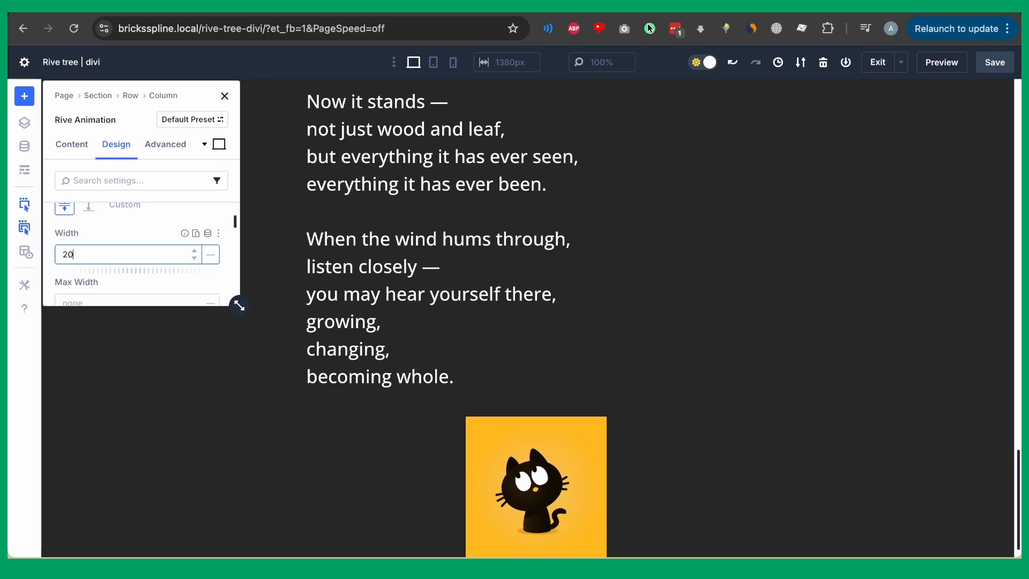
{"action": "type", "text": "0px"}
{"action": "left_click", "coordinate": [994, 62]}
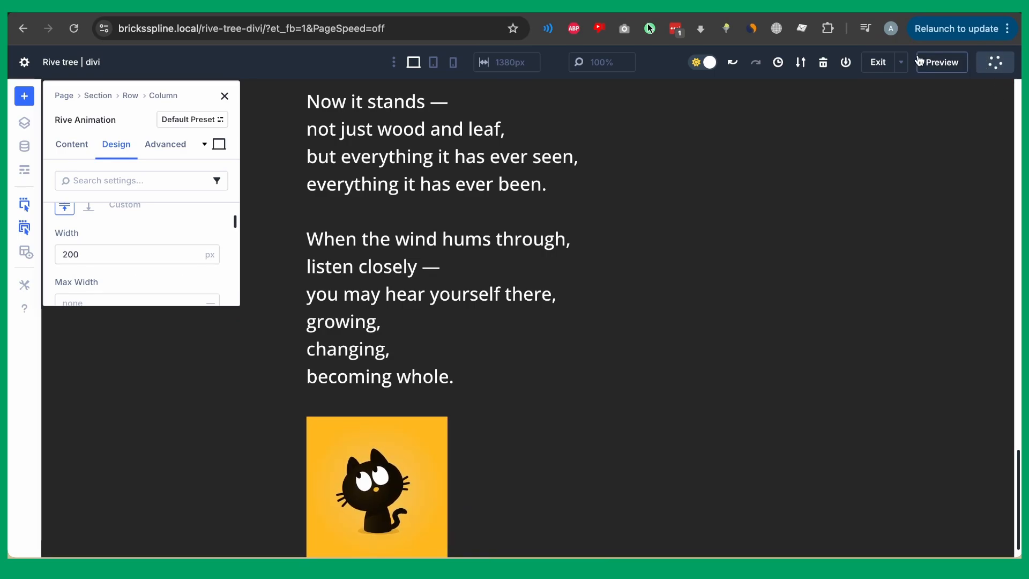
Preview the poem page and scroll to see the vine and the cat below the poem.
{"action": "left_click", "coordinate": [955, 65]}
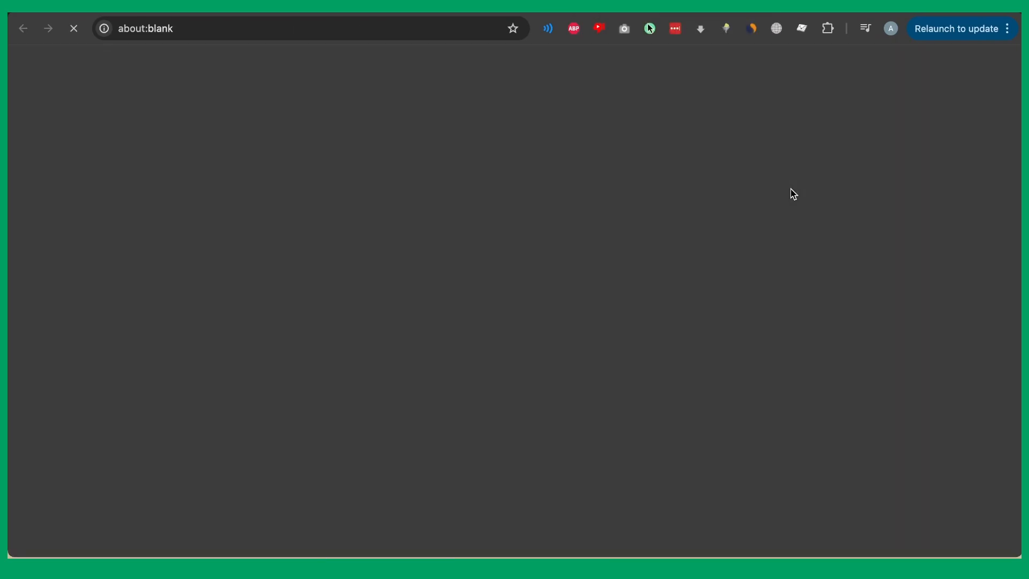
{"action": "scroll", "coordinate": [582, 256], "scroll_direction": "down", "scroll_amount": 10}
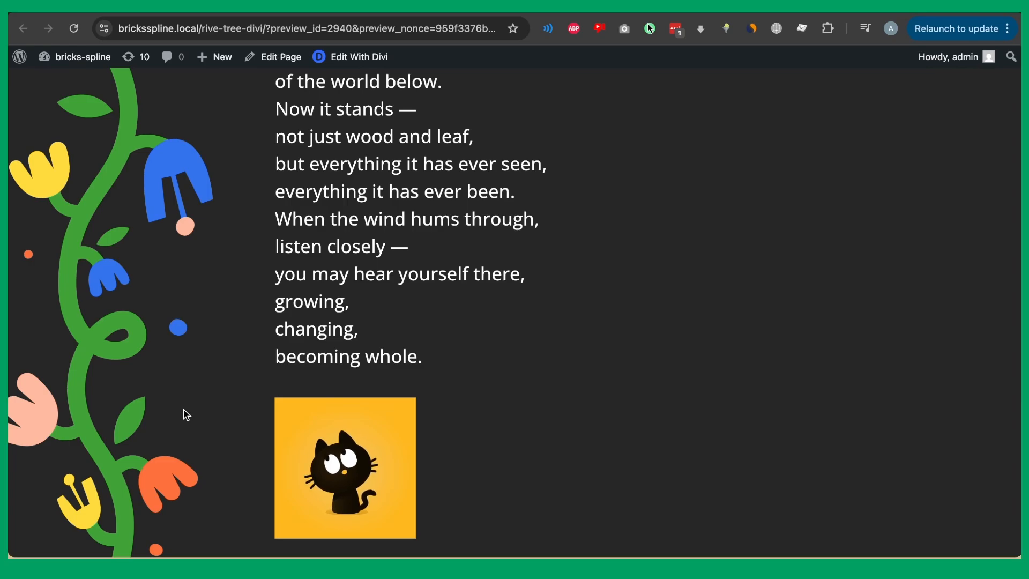
{"action": "scroll", "coordinate": [191, 368], "scroll_direction": "up", "scroll_amount": 9}
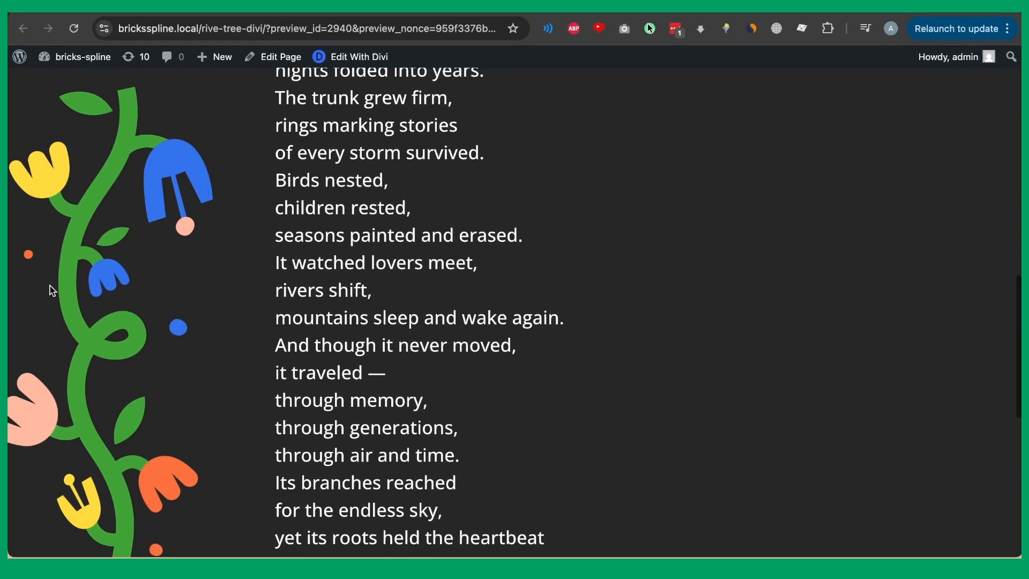
{"action": "scroll", "coordinate": [42, 198], "scroll_direction": "up", "scroll_amount": 18}
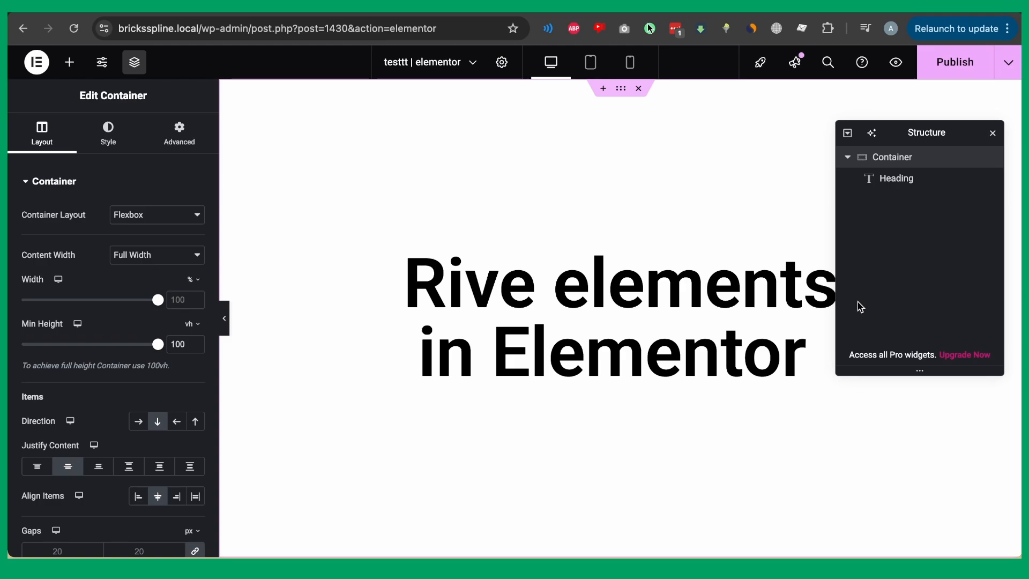
Add a Rive Animation widget below the 'Rive elements in Elementor' heading.
{"action": "left_click", "coordinate": [68, 63]}
{"action": "type", "text": "ive"}
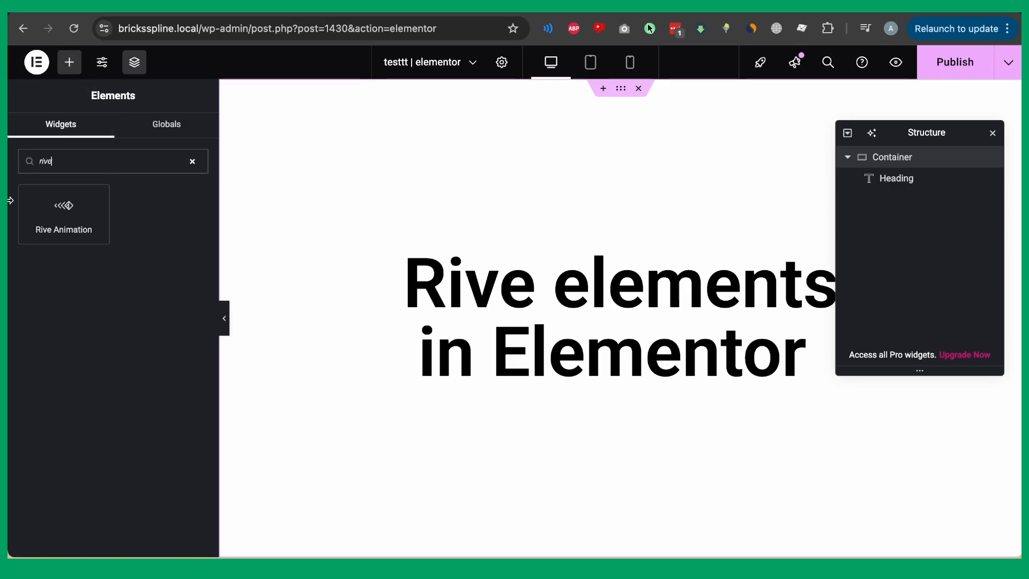
{"action": "left_click", "coordinate": [41, 217]}
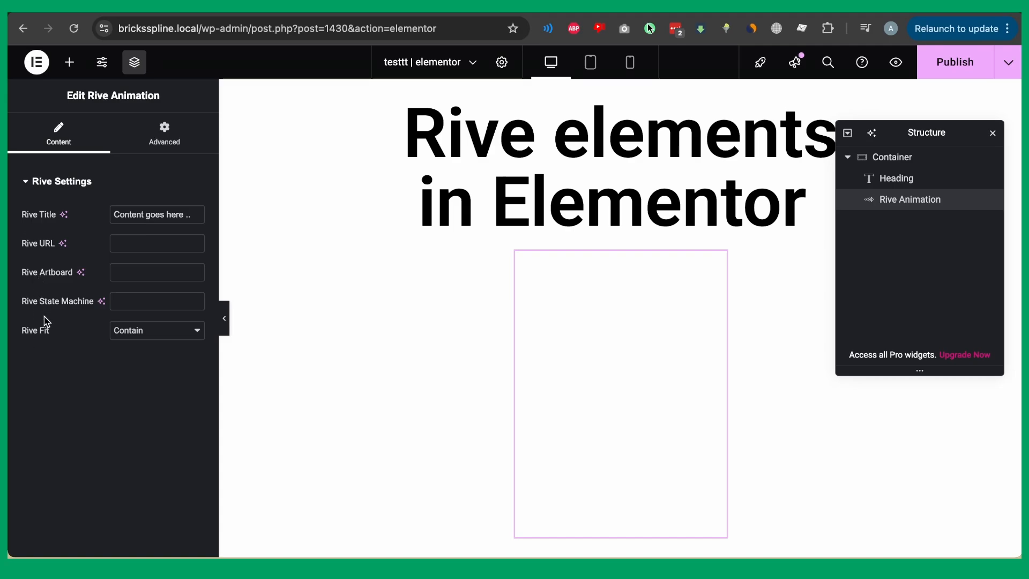
Paste into the widget's Rive URL field, then clear the wrongly pasted value.
{"action": "left_click", "coordinate": [190, 238]}
{"action": "left_click", "coordinate": [547, 6]}
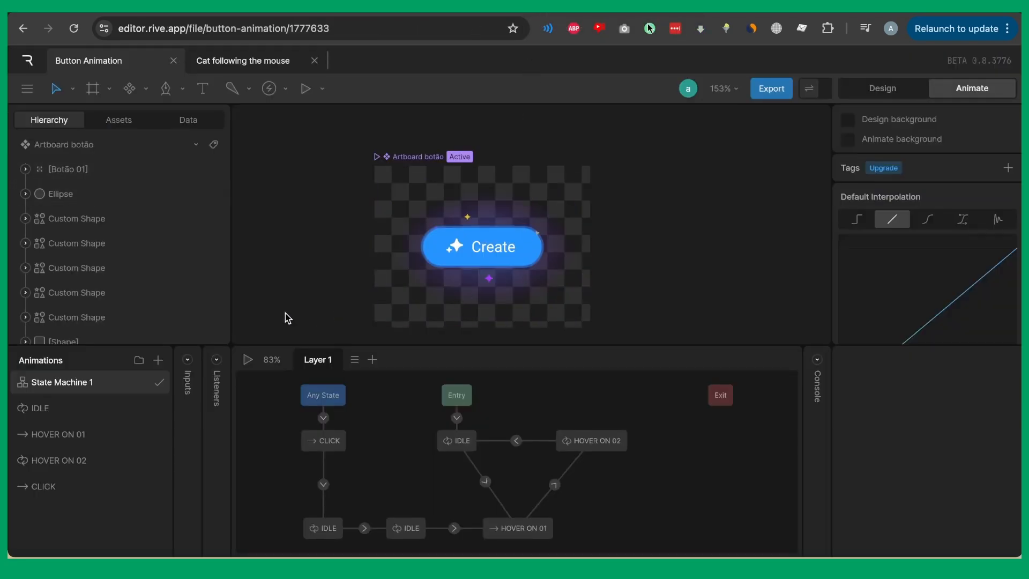
{"action": "left_click", "coordinate": [562, 8]}
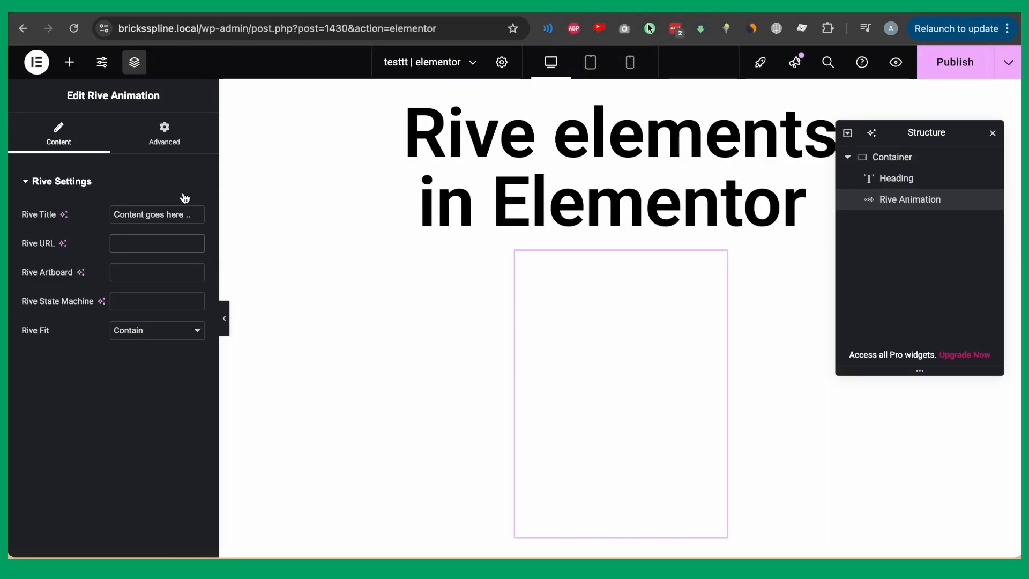
{"action": "type", "text": "200"}
{"action": "key", "text": "super+a"}
{"action": "key", "text": "BackSpace"}
Paste the button_animation.riv file URL into the widget's Rive URL.
{"action": "left_click", "coordinate": [518, 8]}
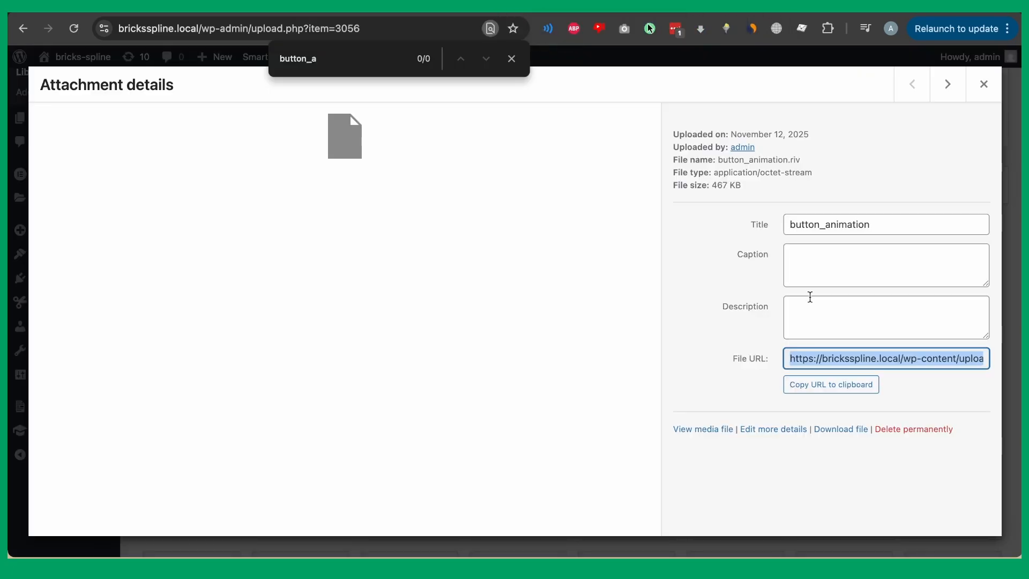
{"action": "left_click", "coordinate": [616, 9]}
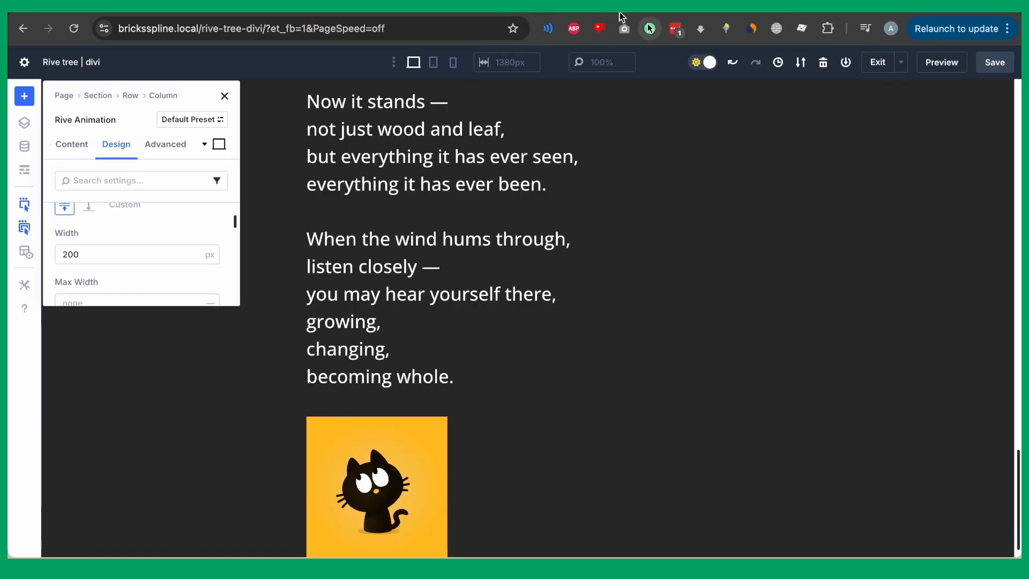
{"action": "left_click", "coordinate": [576, 9]}
{"action": "left_click", "coordinate": [569, 9]}
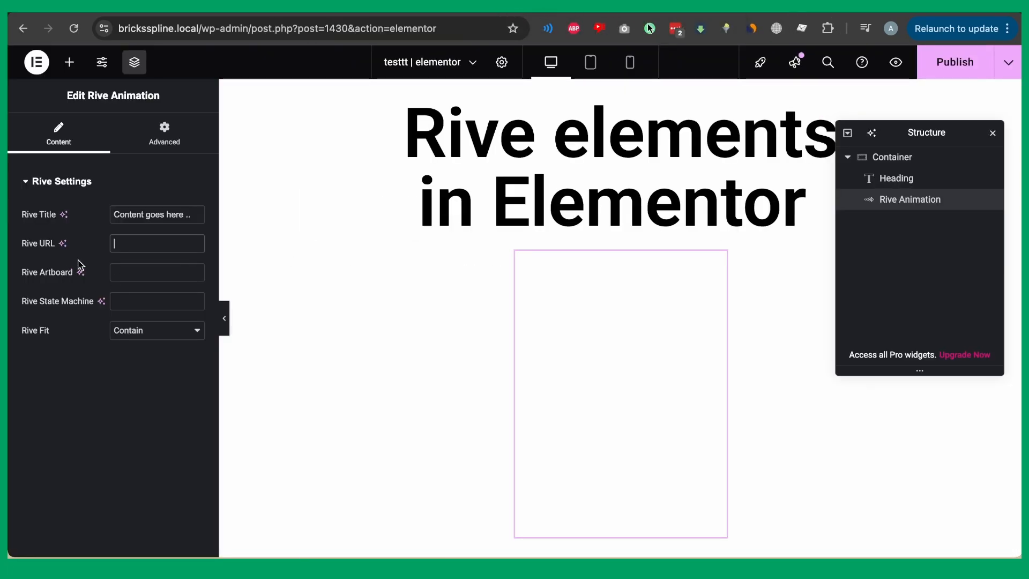
{"action": "key", "text": "super+v"}
{"action": "left_click", "coordinate": [137, 271]}
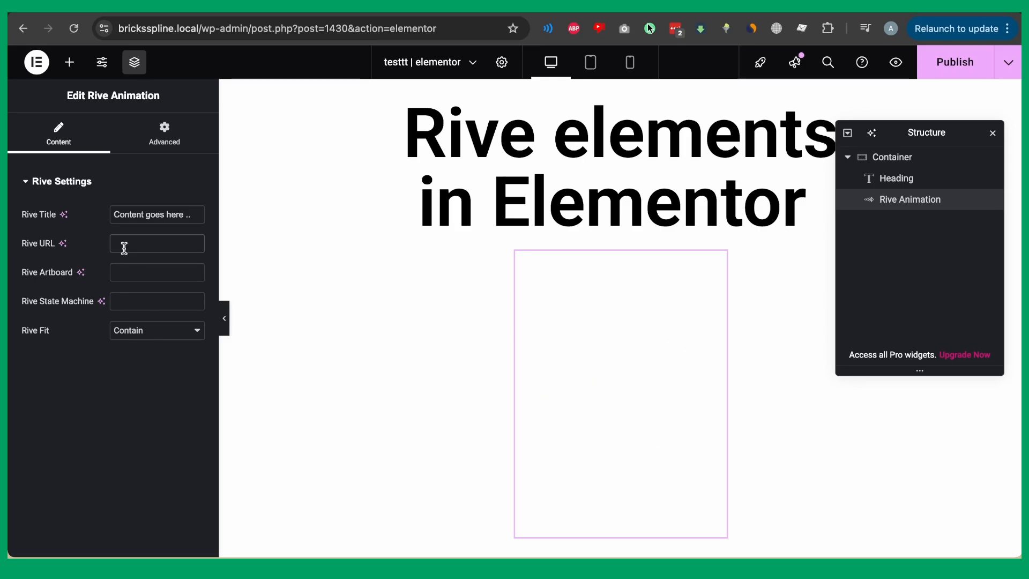
{"action": "type", "text": "https://bricksspline.local/wp-content/uploads/2024/11/button_animation.riv"}
{"action": "left_click", "coordinate": [137, 273]}
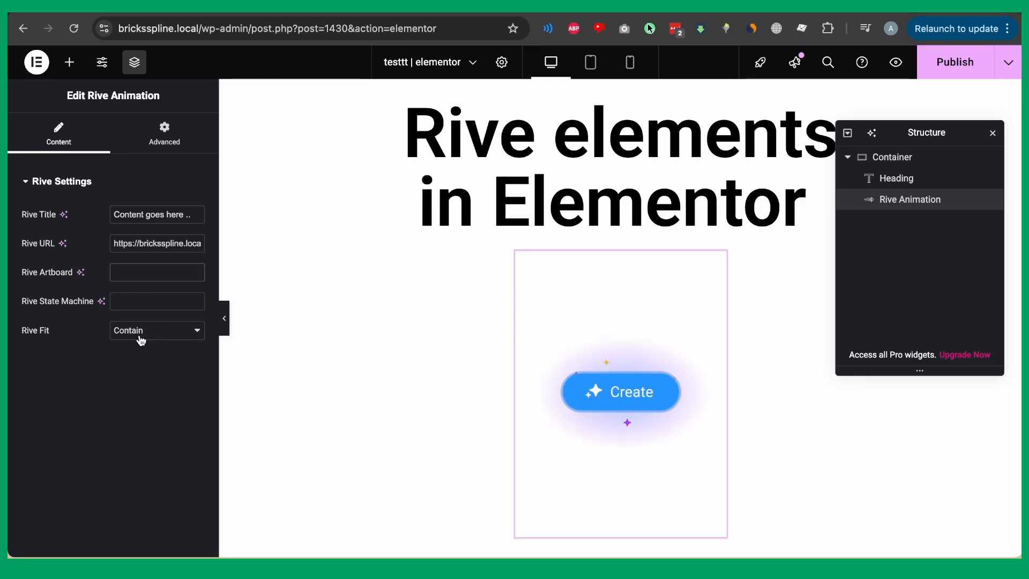
Copy the artboard name from the Rive editor and set Rive Artboard to 'Artboard botão'.
{"action": "key", "text": "super+Tab"}
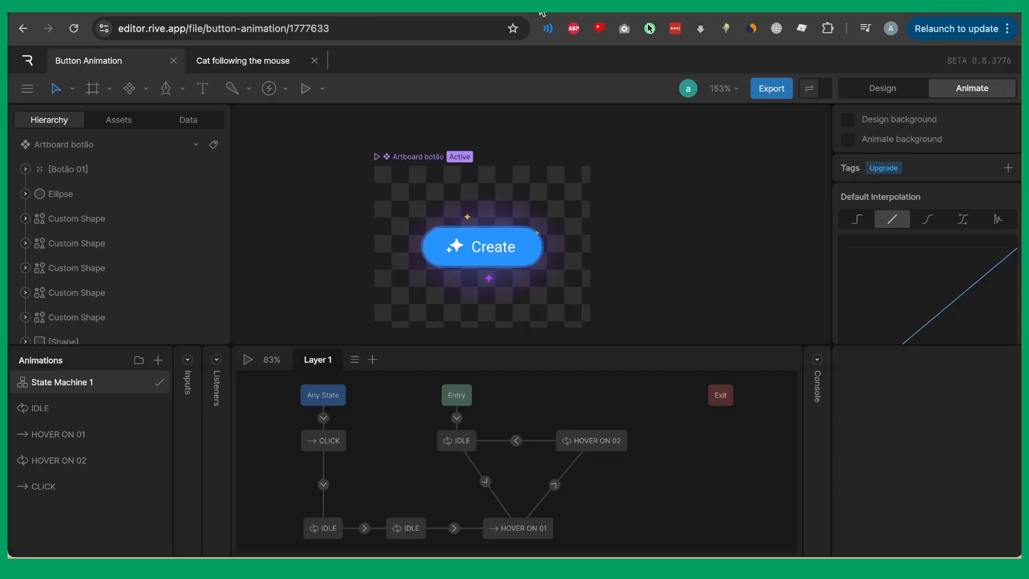
{"action": "left_click", "coordinate": [397, 159]}
{"action": "left_click_drag", "start_coordinate": [395, 157], "coordinate": [493, 166]}
{"action": "double_click", "coordinate": [441, 164]}
{"action": "left_click", "coordinate": [442, 164]}
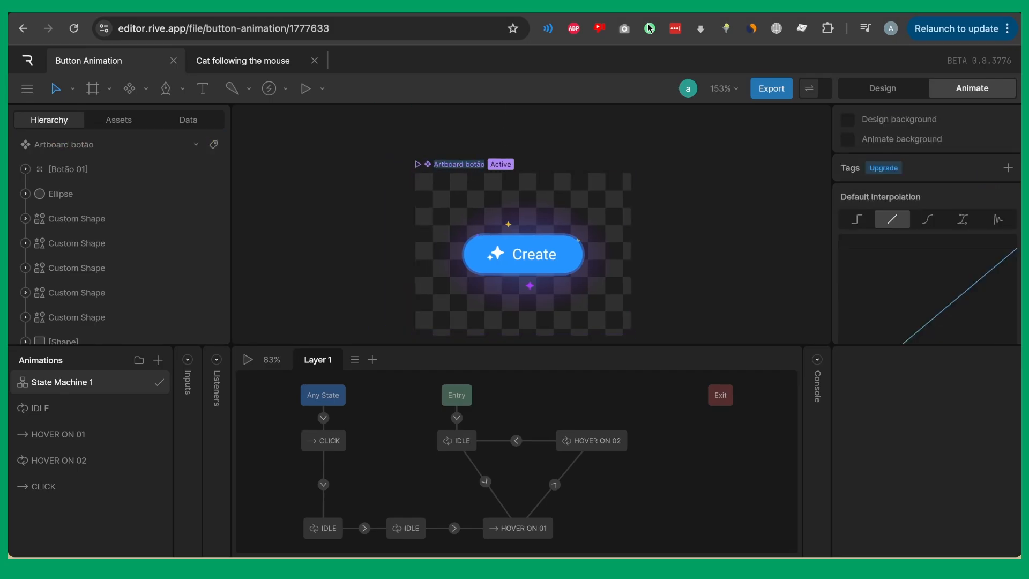
{"action": "key", "text": "super+c"}
{"action": "key", "text": "super+Tab"}
{"action": "key", "text": "super+v"}
Set the Rive State Machine to 'State Machine 1'.
{"action": "left_click", "coordinate": [138, 292]}
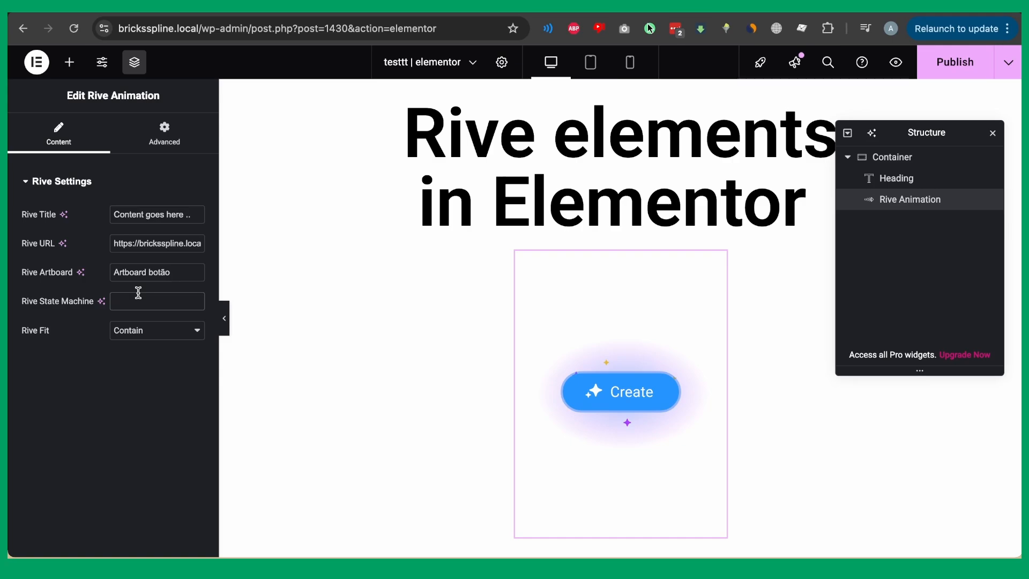
{"action": "type", "text": "State Machine 1"}
{"action": "left_click", "coordinate": [162, 133]}
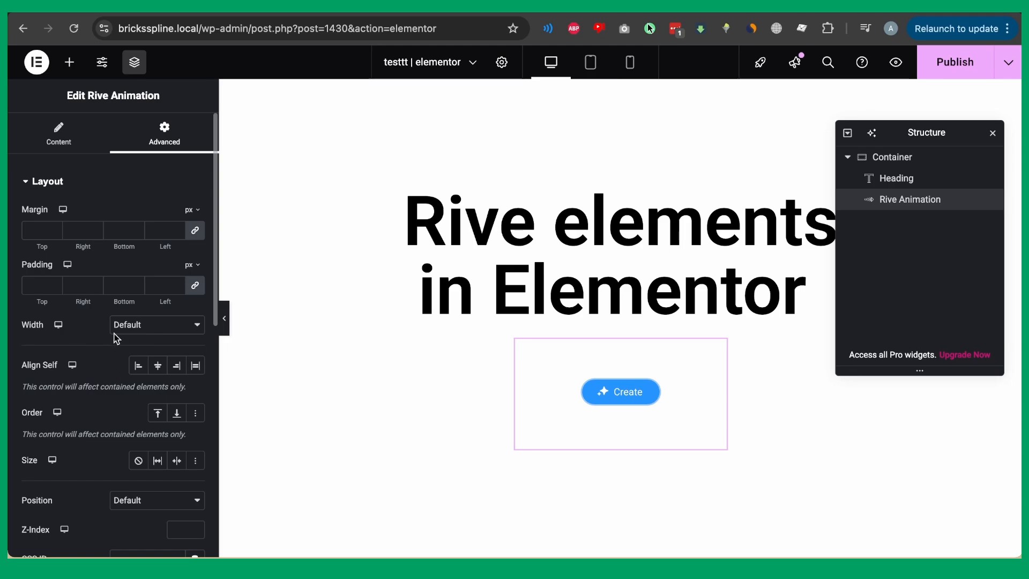
Give the Rive Animation widget a custom width of 400 px.
{"action": "left_click", "coordinate": [131, 325]}
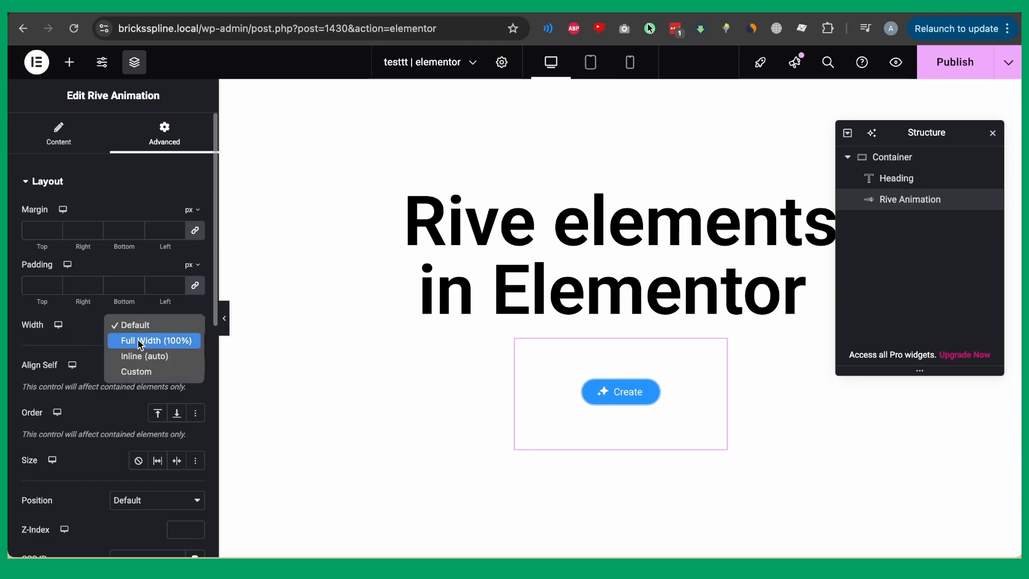
{"action": "left_click", "coordinate": [136, 372]}
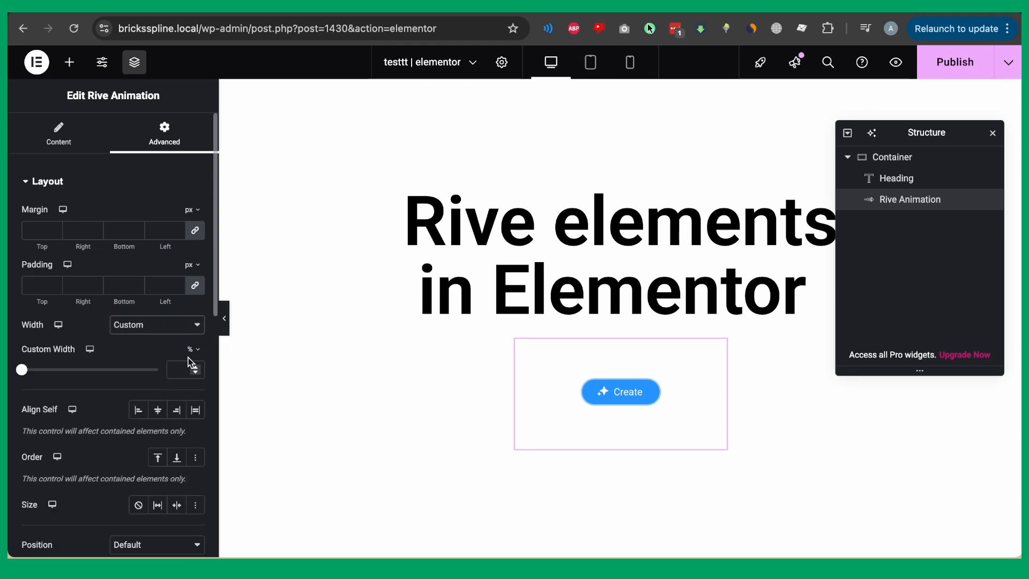
{"action": "left_click", "coordinate": [194, 357]}
{"action": "left_click", "coordinate": [191, 351]}
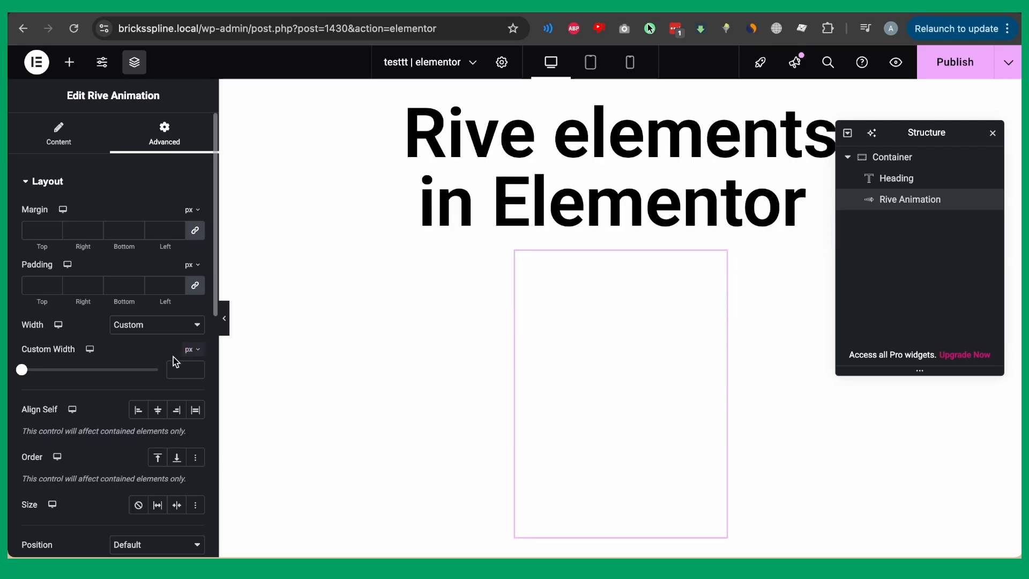
{"action": "left_click", "coordinate": [175, 366]}
{"action": "type", "text": "400"}
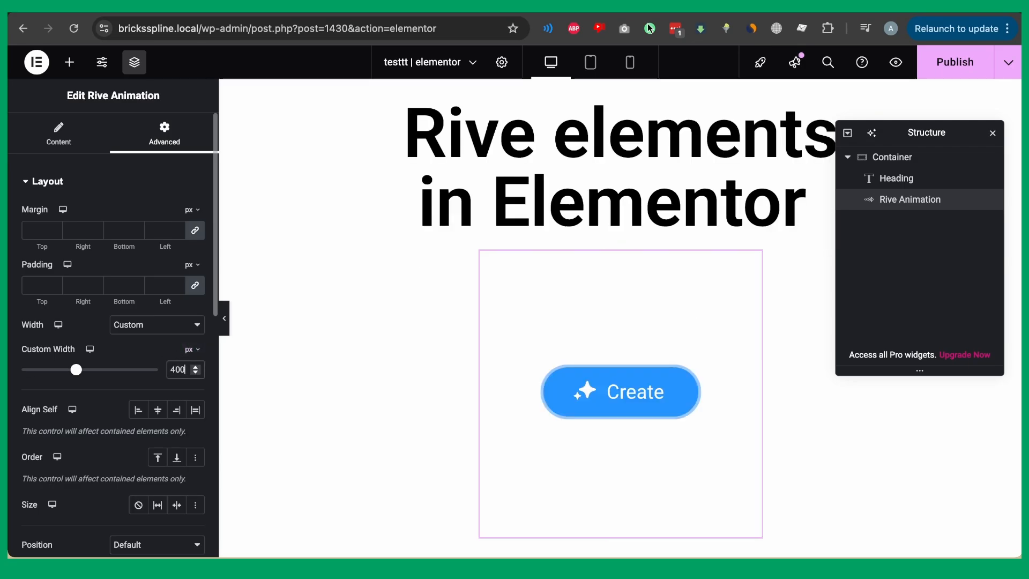
Add custom CSS 'selector { height:200px; }' to make the widget 200 px tall.
{"action": "scroll", "coordinate": [134, 349], "scroll_direction": "down", "scroll_amount": 10}
{"action": "left_click", "coordinate": [118, 472]}
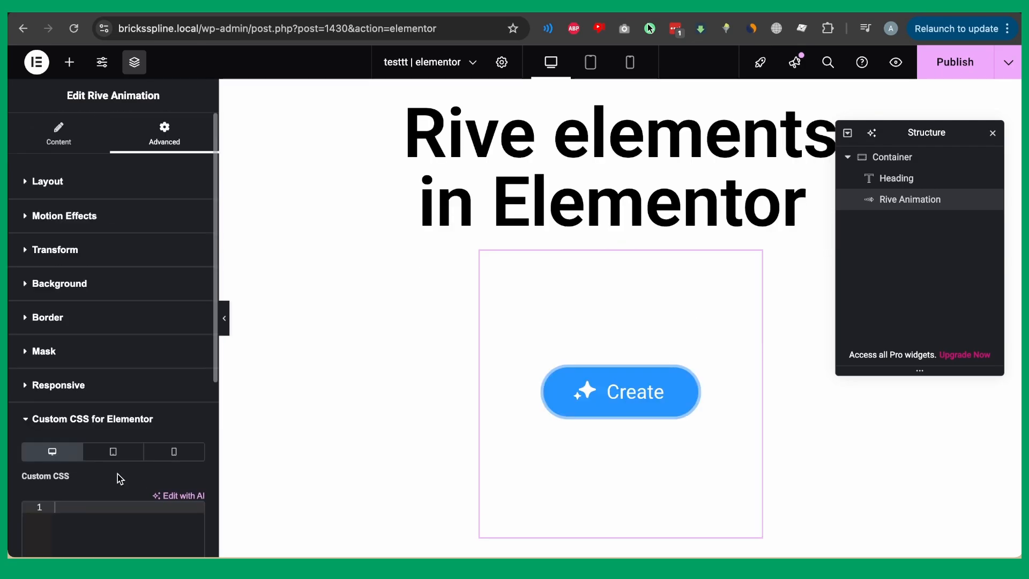
{"action": "scroll", "coordinate": [110, 472], "scroll_direction": "down", "scroll_amount": 1}
{"action": "scroll", "coordinate": [102, 467], "scroll_direction": "down", "scroll_amount": 3}
{"action": "type", "text": "selec"}
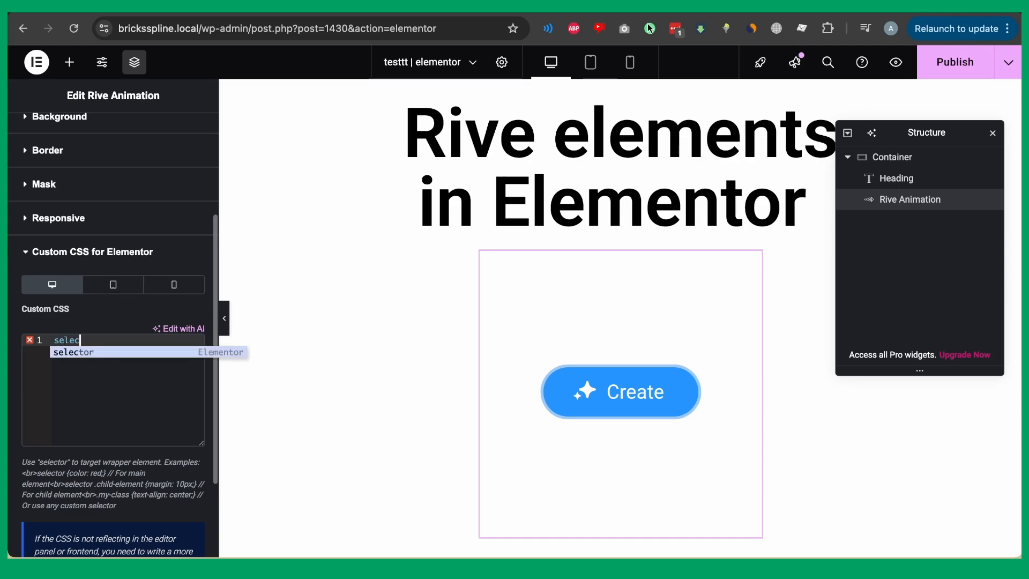
{"action": "type", "text": "tor {"}
{"action": "key", "text": "Return"}
{"action": "type", "text": "height"}
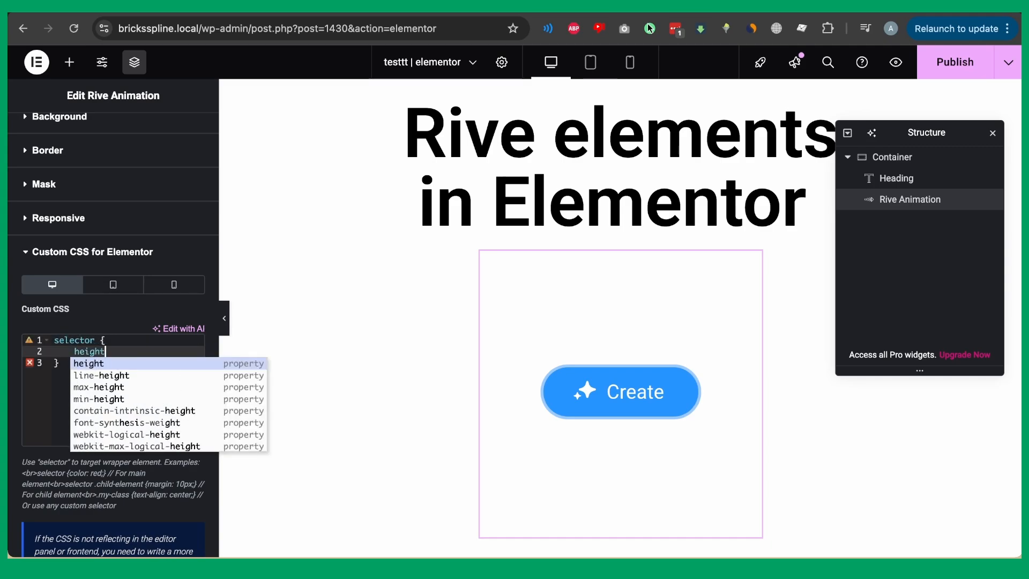
{"action": "type", "text": ":200px;"}
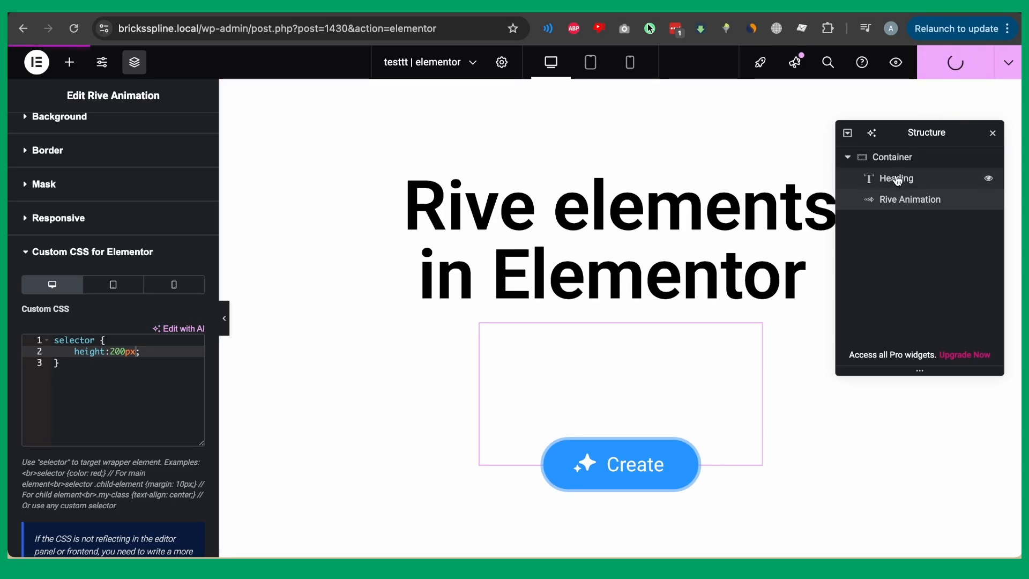
Reselect the Rive Animation widget and preview the saved page.
{"action": "left_click", "coordinate": [871, 178]}
{"action": "left_click", "coordinate": [896, 200]}
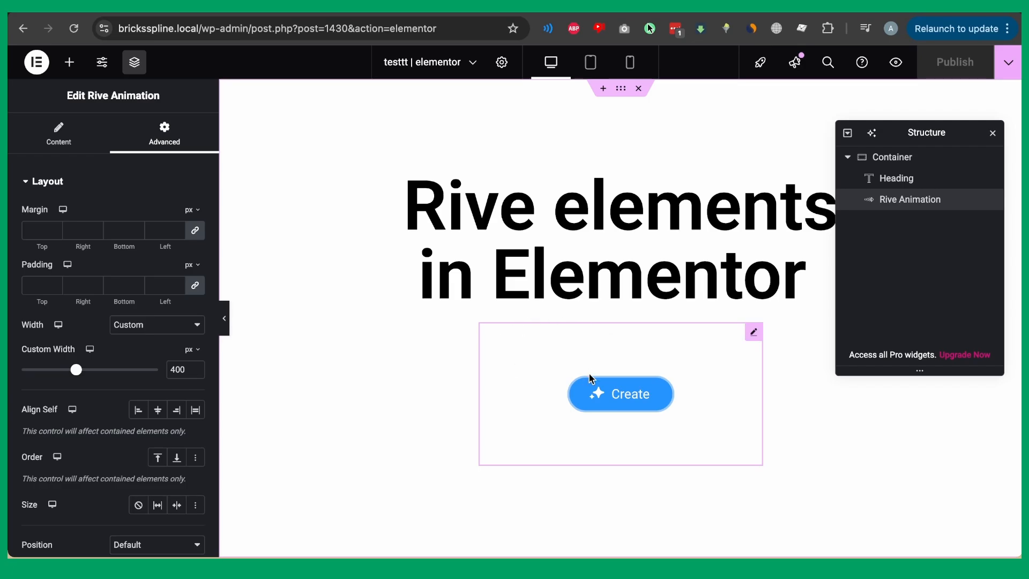
{"action": "left_click", "coordinate": [895, 62]}
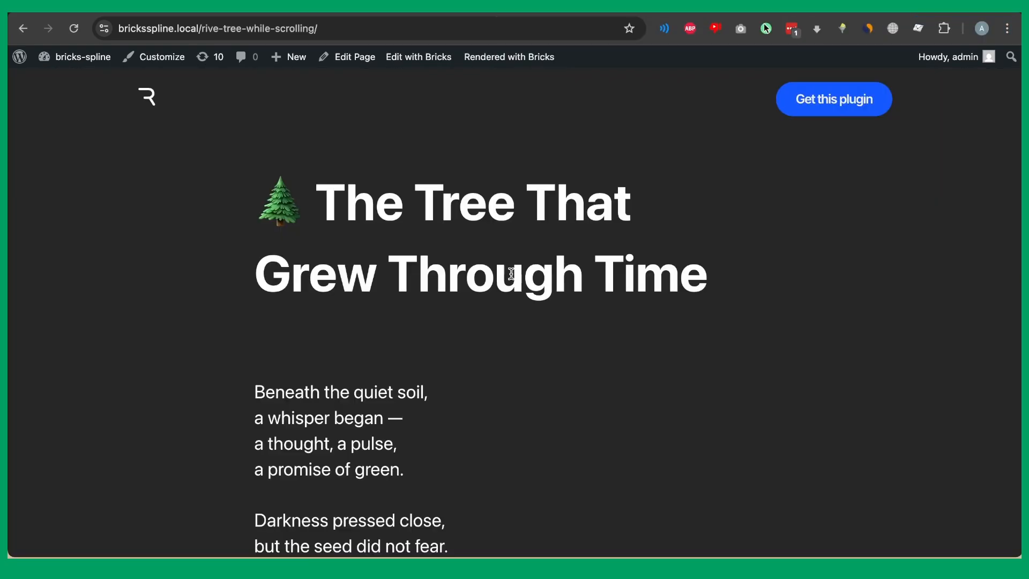
Scroll down through 'The Tree That Grew Through Time' poem and back up.
{"action": "scroll", "coordinate": [857, 222], "scroll_direction": "down", "scroll_amount": 1}
{"action": "scroll", "coordinate": [855, 218], "scroll_direction": "down", "scroll_amount": 20}
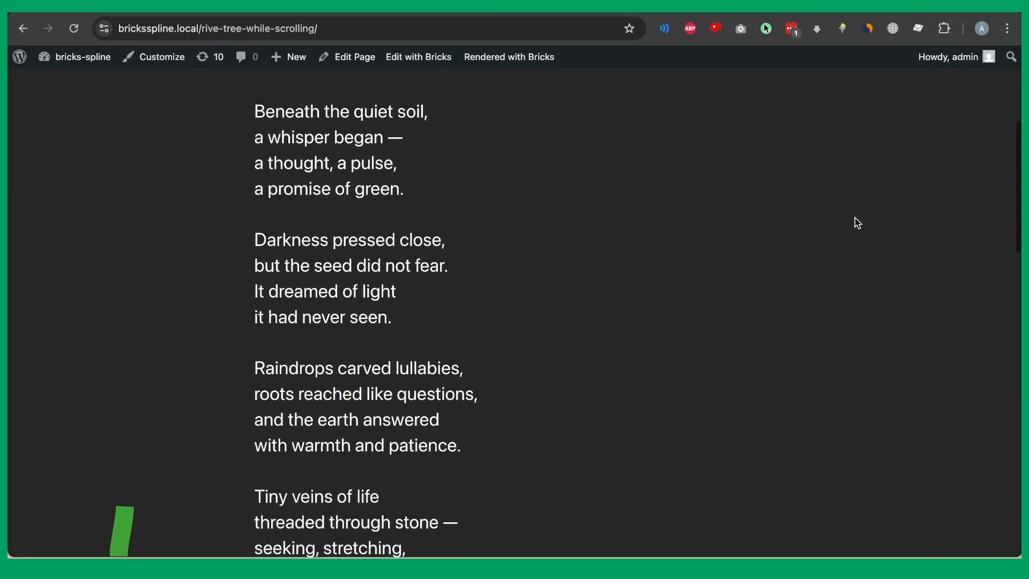
{"action": "scroll", "coordinate": [854, 223], "scroll_direction": "up", "scroll_amount": 20}
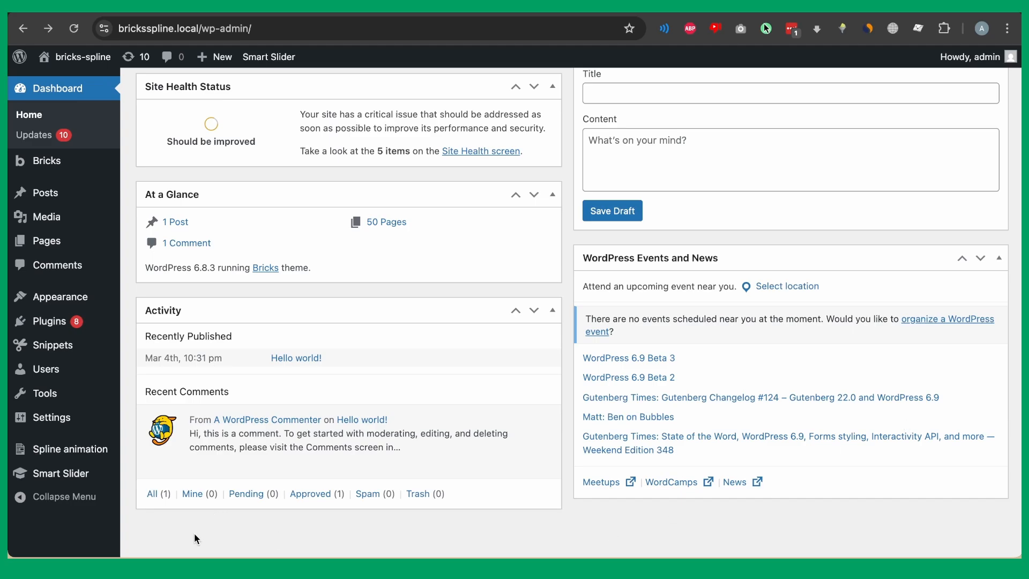
Choose the Spline animation submenu item in the admin sidebar.
{"action": "mouse_move", "coordinate": [99, 450]}
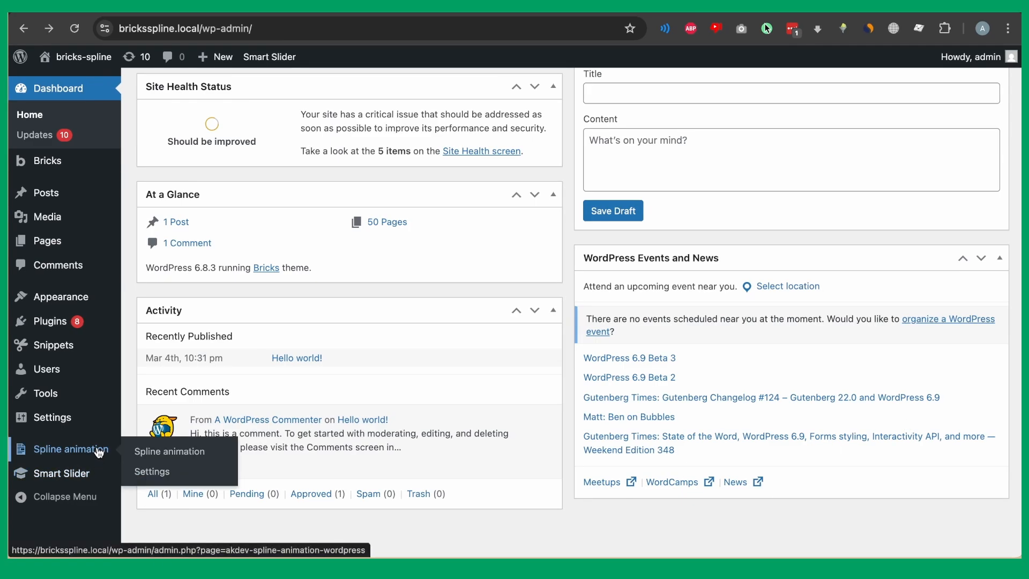
{"action": "left_click", "coordinate": [172, 453]}
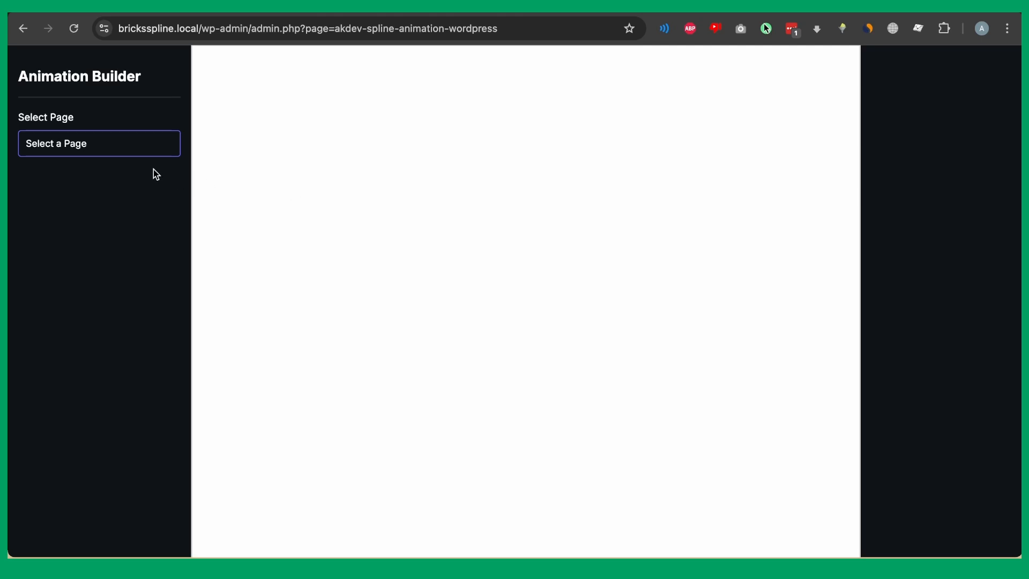
Select 'Rive Tree | While scrolling' as the page to animate and scroll its preview.
{"action": "left_click", "coordinate": [141, 152]}
{"action": "scroll", "coordinate": [131, 294], "scroll_direction": "down", "scroll_amount": 10}
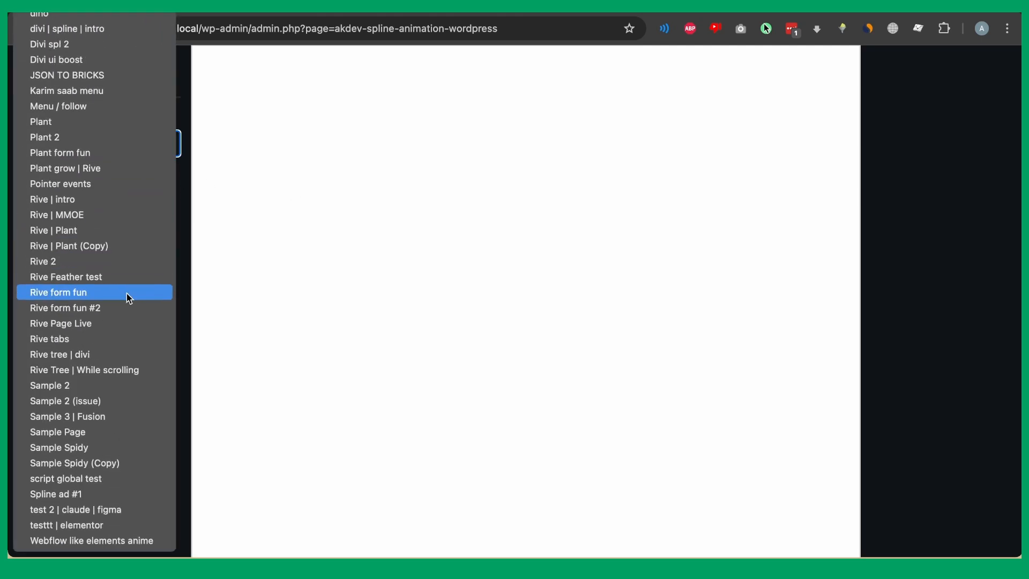
{"action": "left_click", "coordinate": [93, 369]}
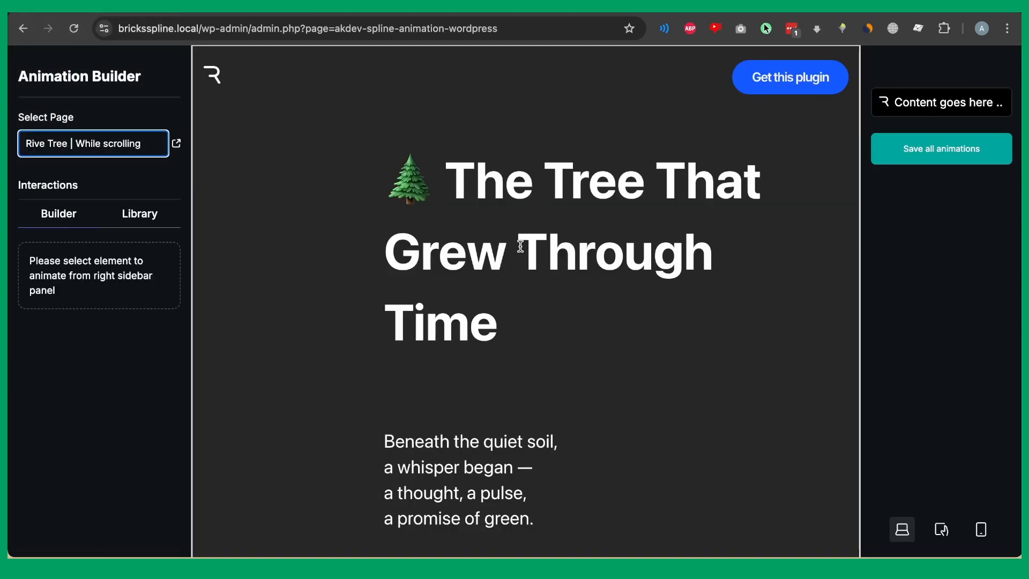
{"action": "scroll", "coordinate": [522, 236], "scroll_direction": "down", "scroll_amount": 15}
{"action": "scroll", "coordinate": [524, 203], "scroll_direction": "up", "scroll_amount": 15}
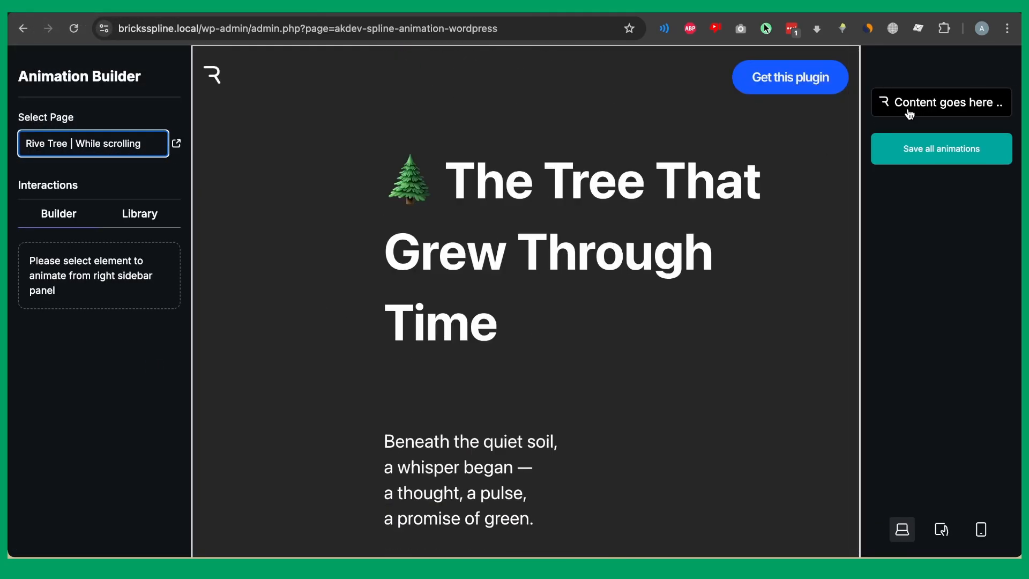
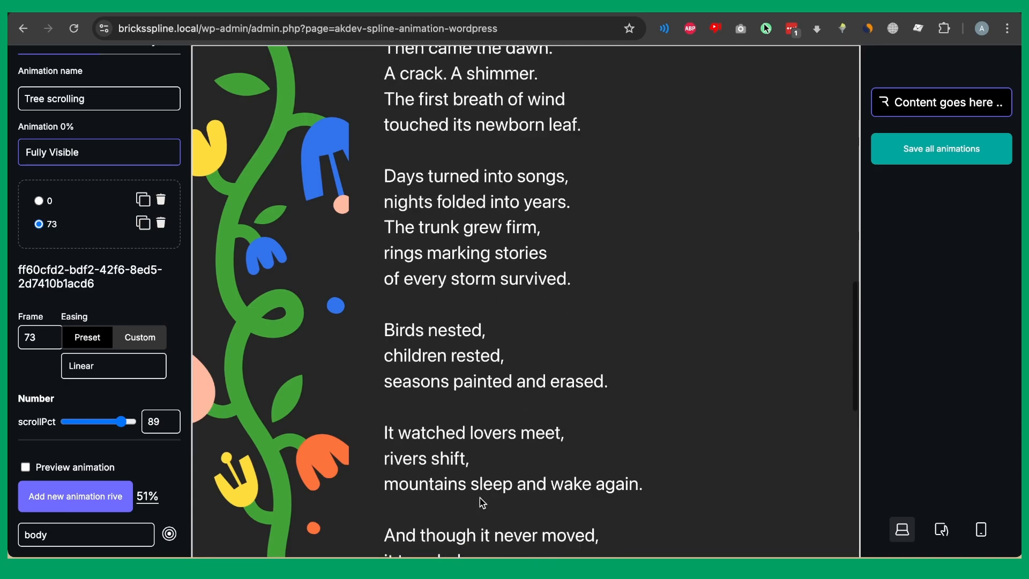
Preview the Tree scrolling animation, stop the preview, and scroll back up to the page selector.
{"action": "left_click", "coordinate": [25, 467]}
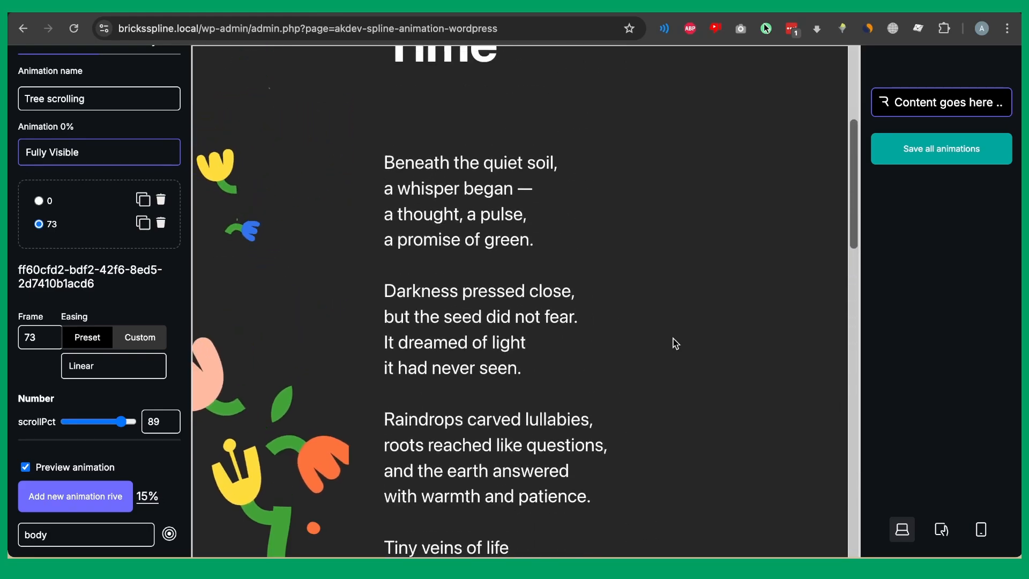
{"action": "left_click", "coordinate": [25, 466]}
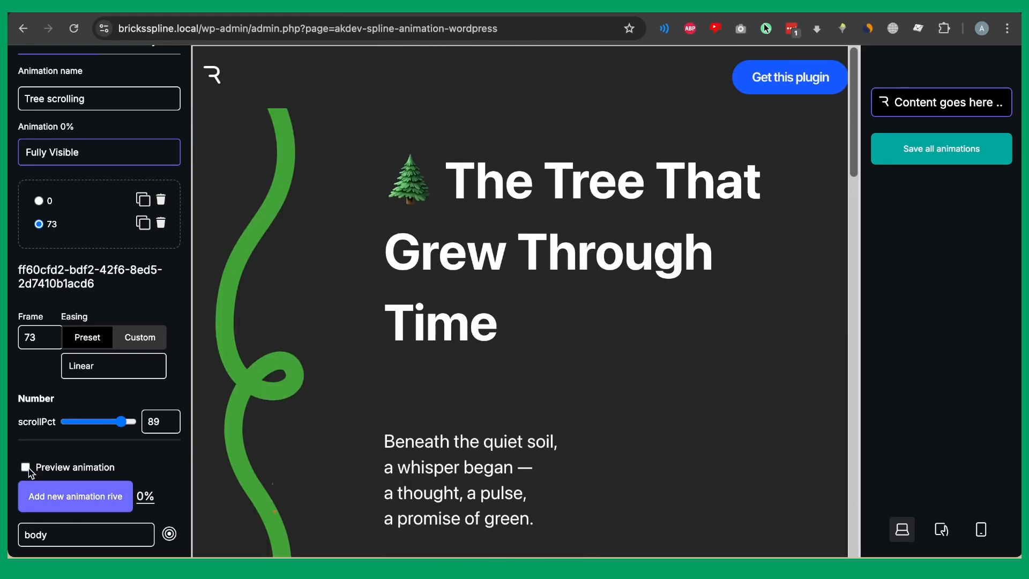
{"action": "scroll", "coordinate": [180, 147], "scroll_direction": "up", "scroll_amount": 3}
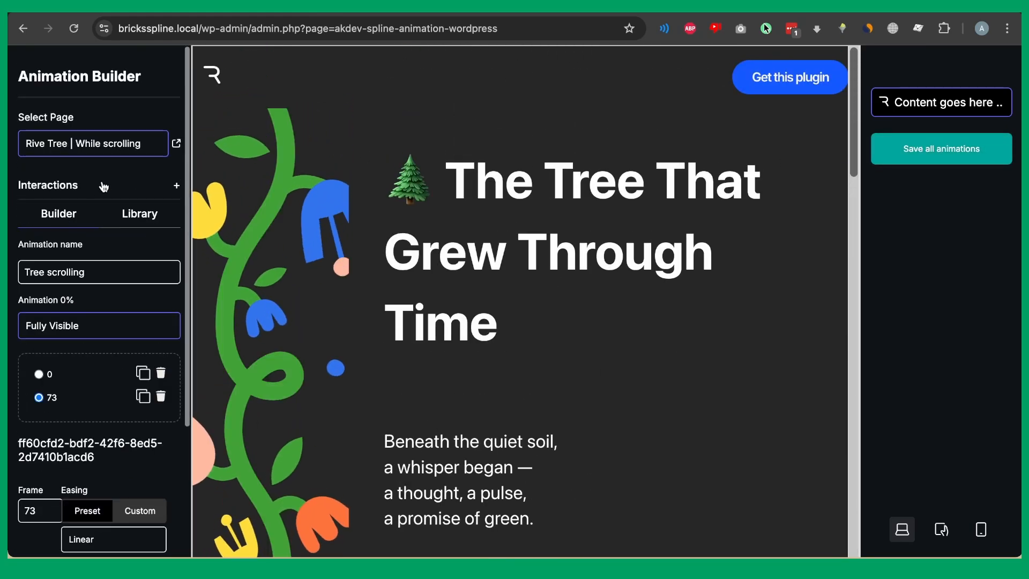
Open the Rive Tree page live, then scroll through its vine animation and the RIVE_BG page.
{"action": "left_click", "coordinate": [178, 146]}
{"action": "scroll", "coordinate": [641, 194], "scroll_direction": "down", "scroll_amount": 8}
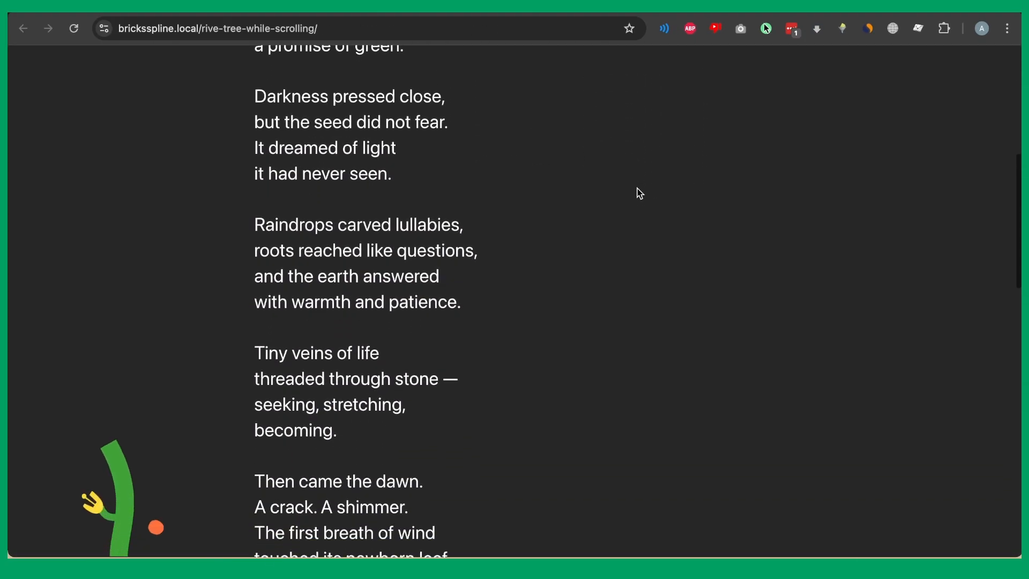
{"action": "scroll", "coordinate": [641, 194], "scroll_direction": "down", "scroll_amount": 15}
{"action": "scroll", "coordinate": [641, 194], "scroll_direction": "up", "scroll_amount": 2}
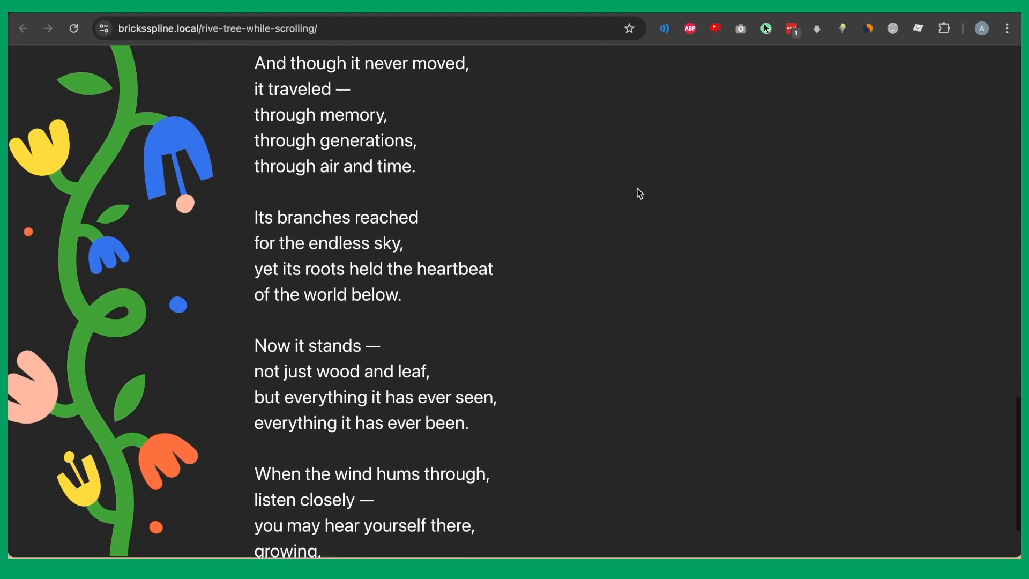
{"action": "scroll", "coordinate": [641, 194], "scroll_direction": "up", "scroll_amount": 20}
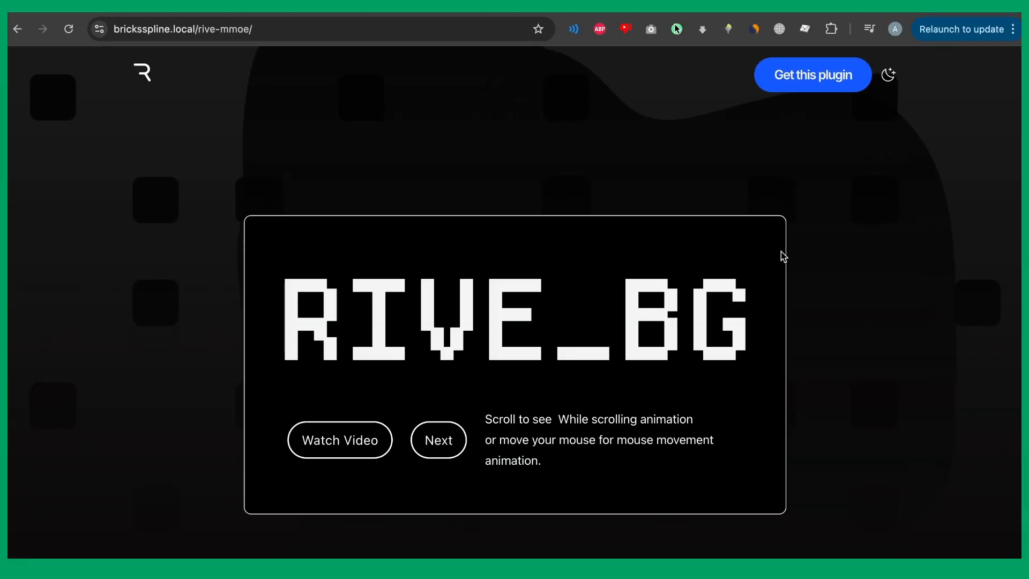
{"action": "scroll", "coordinate": [788, 202], "scroll_direction": "down", "scroll_amount": 1}
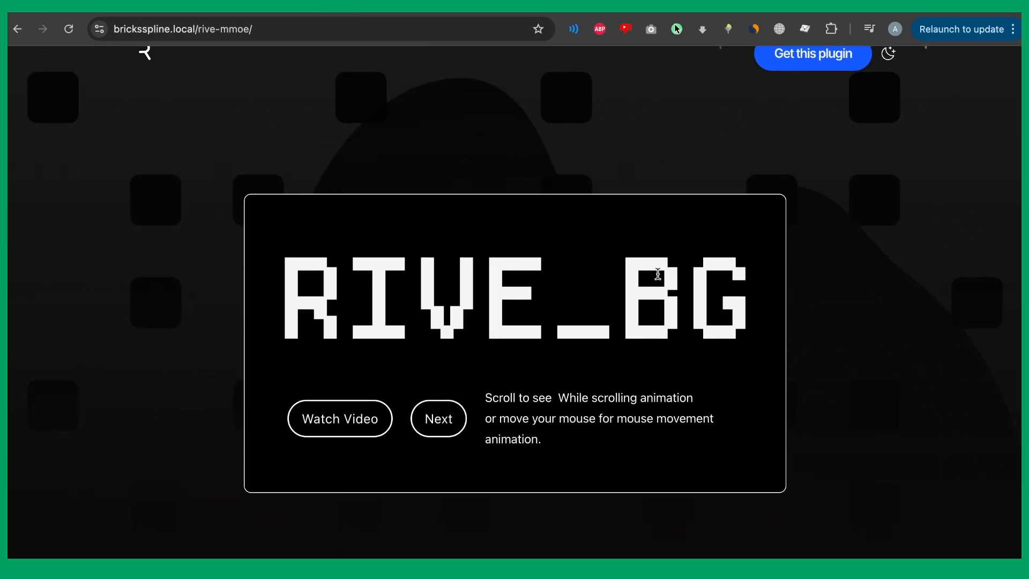
{"action": "scroll", "coordinate": [659, 278], "scroll_direction": "down", "scroll_amount": 15}
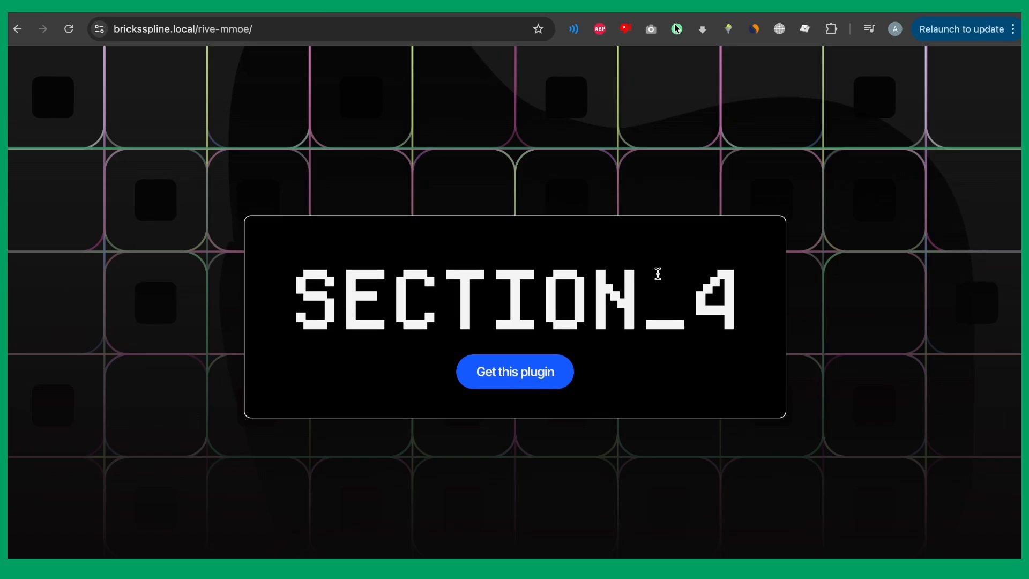
{"action": "scroll", "coordinate": [659, 278], "scroll_direction": "up", "scroll_amount": 12}
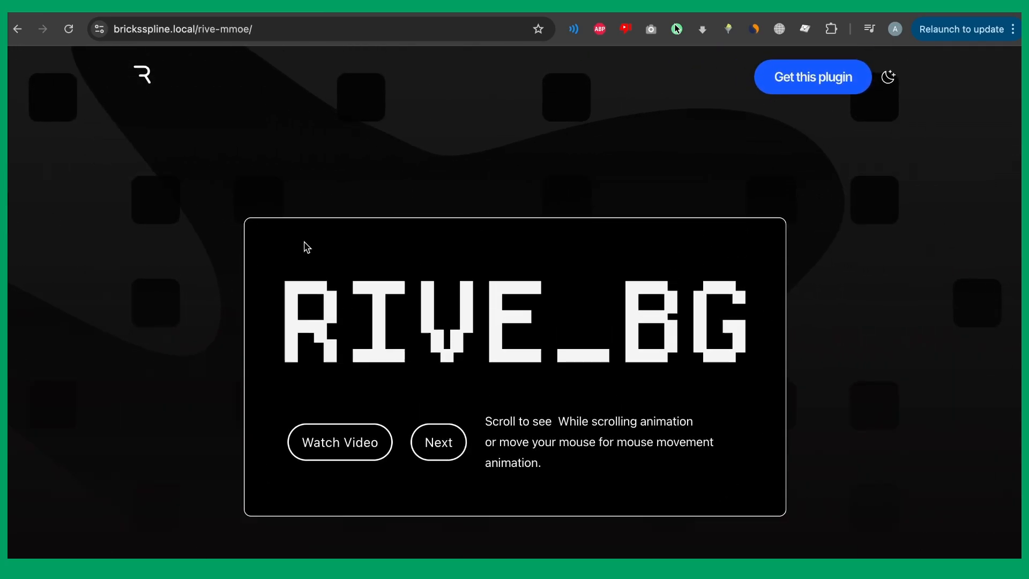
{"action": "scroll", "coordinate": [305, 246], "scroll_direction": "down", "scroll_amount": 12}
{"action": "scroll", "coordinate": [304, 246], "scroll_direction": "up", "scroll_amount": 12}
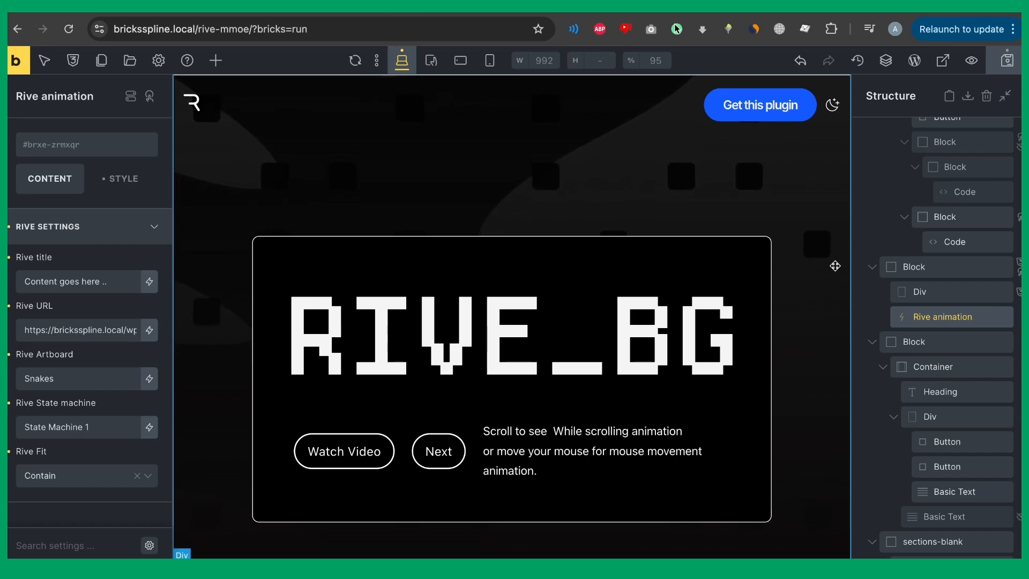
Check the Rive element's file URL, Snakes artboard and State Machine 1 in Bricks.
{"action": "scroll", "coordinate": [884, 253], "scroll_direction": "up", "scroll_amount": 5}
{"action": "scroll", "coordinate": [879, 322], "scroll_direction": "down", "scroll_amount": 2}
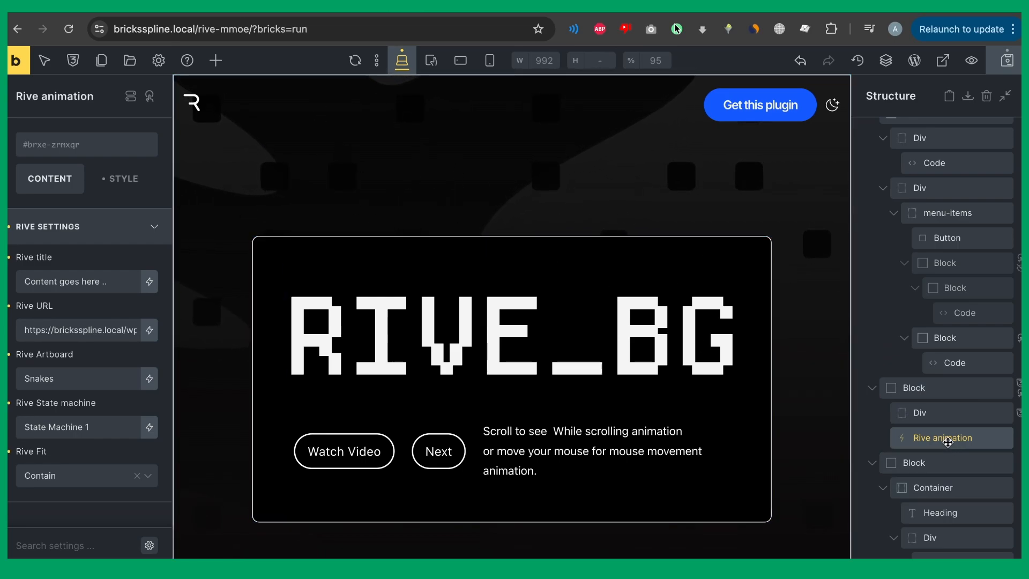
{"action": "triple_click", "coordinate": [80, 330]}
{"action": "left_click", "coordinate": [74, 378]}
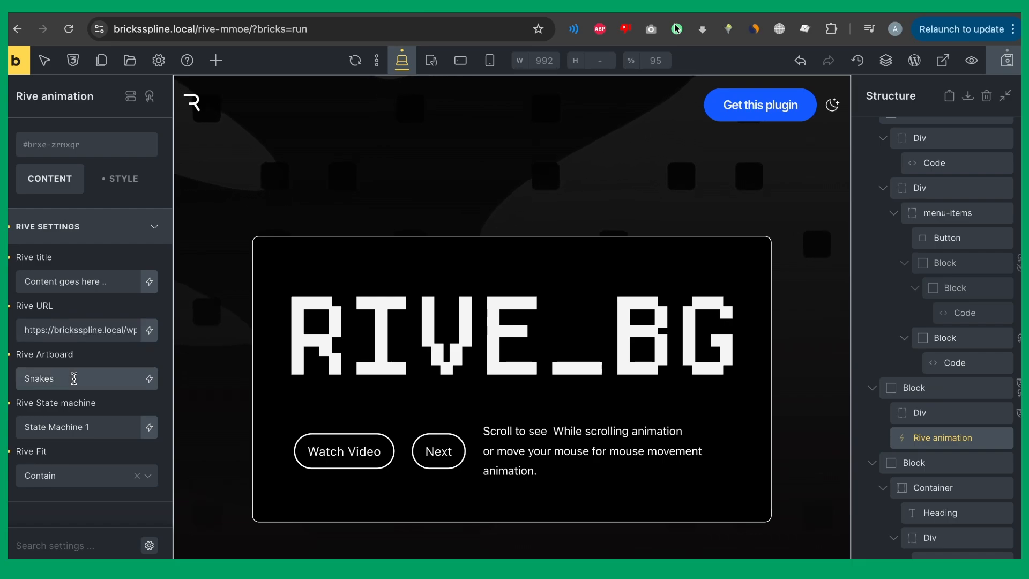
{"action": "triple_click", "coordinate": [117, 427]}
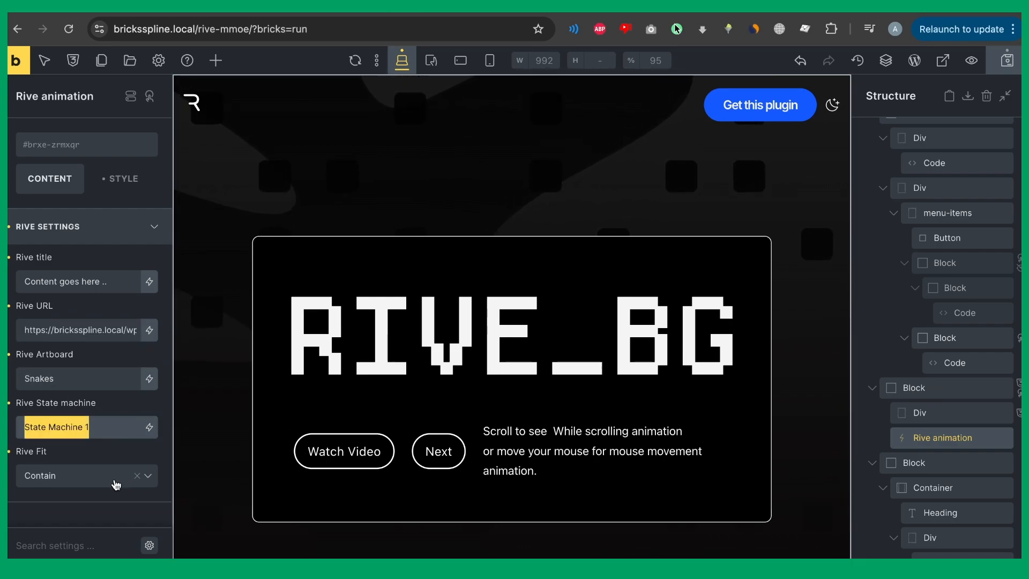
{"action": "scroll", "coordinate": [499, 304], "scroll_direction": "down", "scroll_amount": 5}
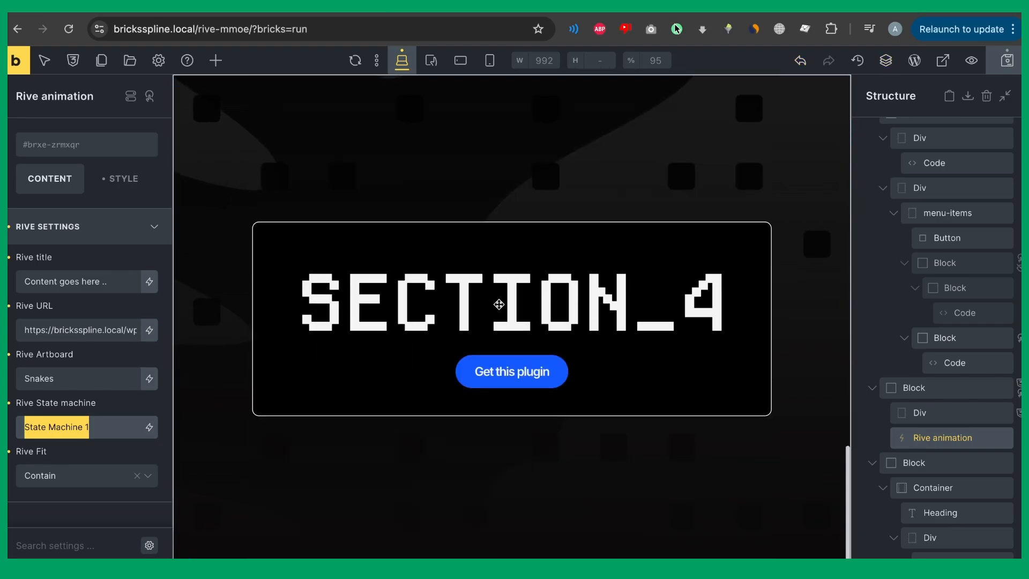
{"action": "scroll", "coordinate": [499, 303], "scroll_direction": "up", "scroll_amount": 5}
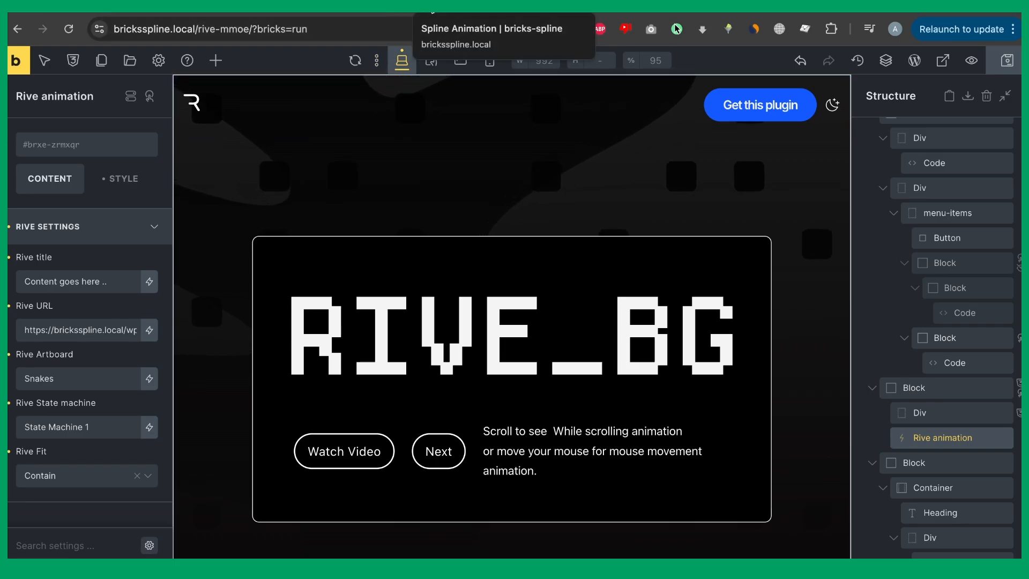
{"action": "left_click", "coordinate": [429, 2]}
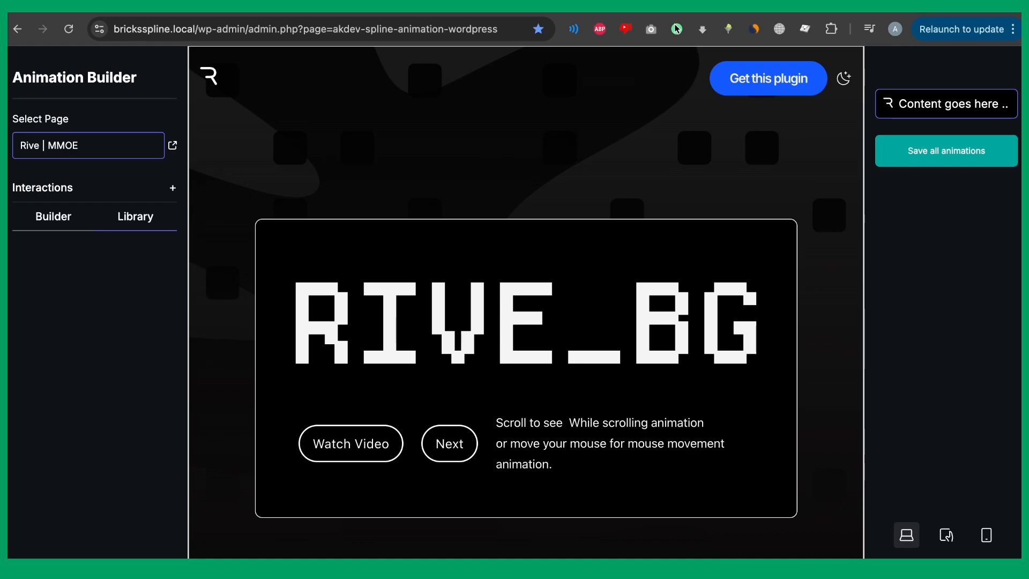
Add a While scrolling in view interaction that starts when Fully Visible.
{"action": "left_click", "coordinate": [172, 189]}
{"action": "left_click", "coordinate": [139, 236]}
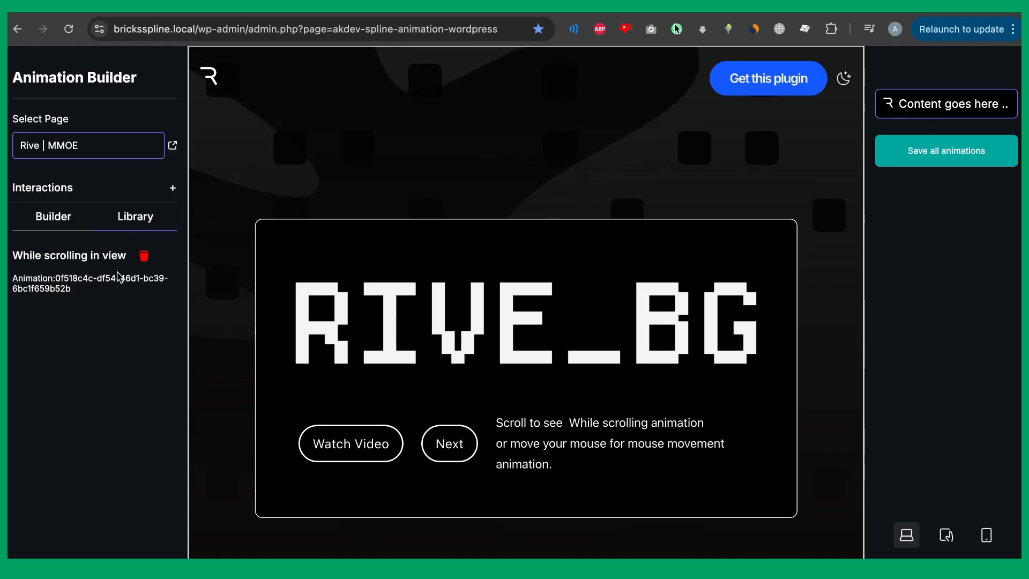
{"action": "left_click", "coordinate": [114, 265]}
{"action": "double_click", "coordinate": [100, 276]}
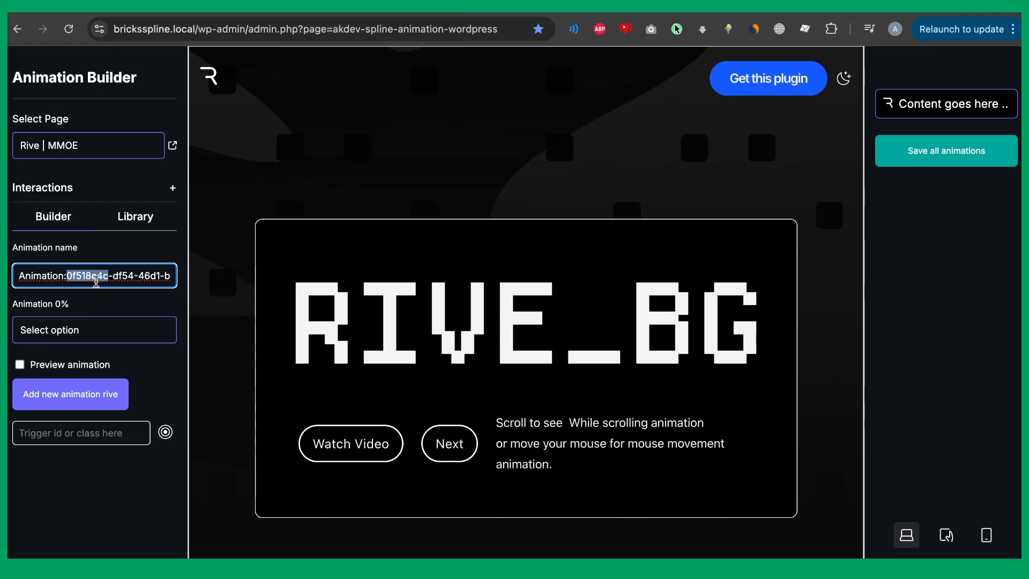
{"action": "left_click", "coordinate": [84, 328]}
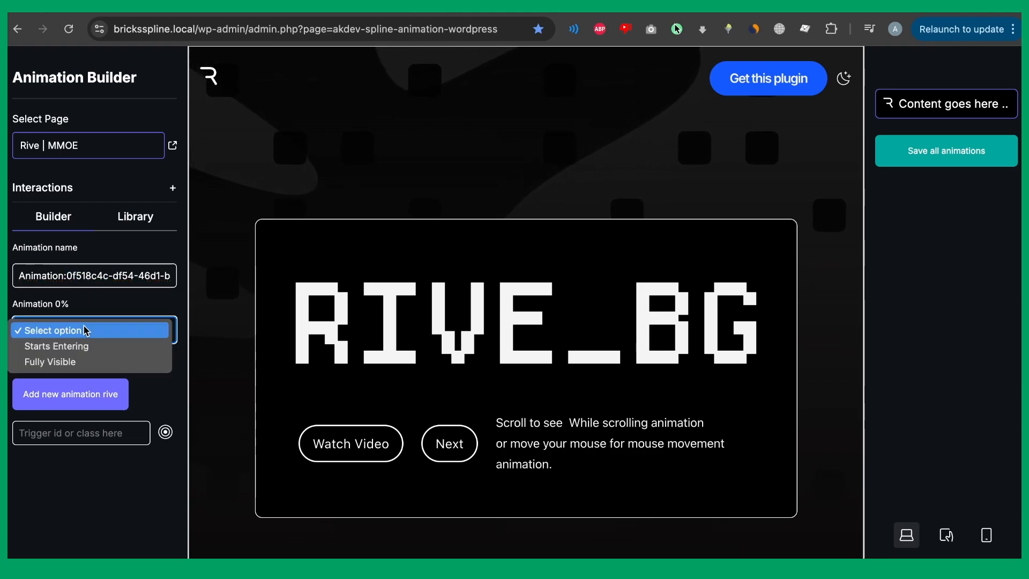
{"action": "left_click", "coordinate": [77, 360]}
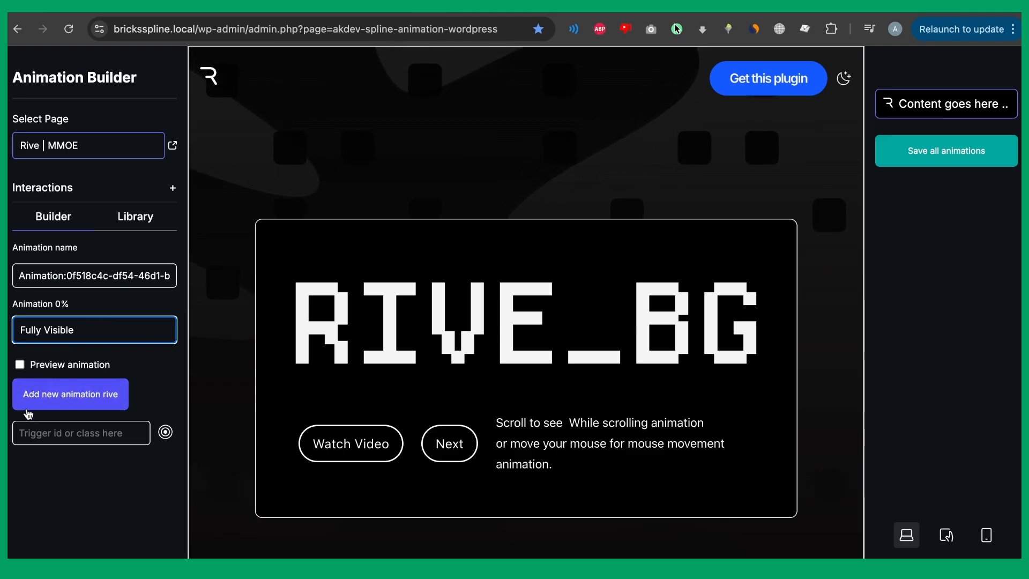
Set the trigger element to body and add the first keyframe.
{"action": "left_click", "coordinate": [29, 431]}
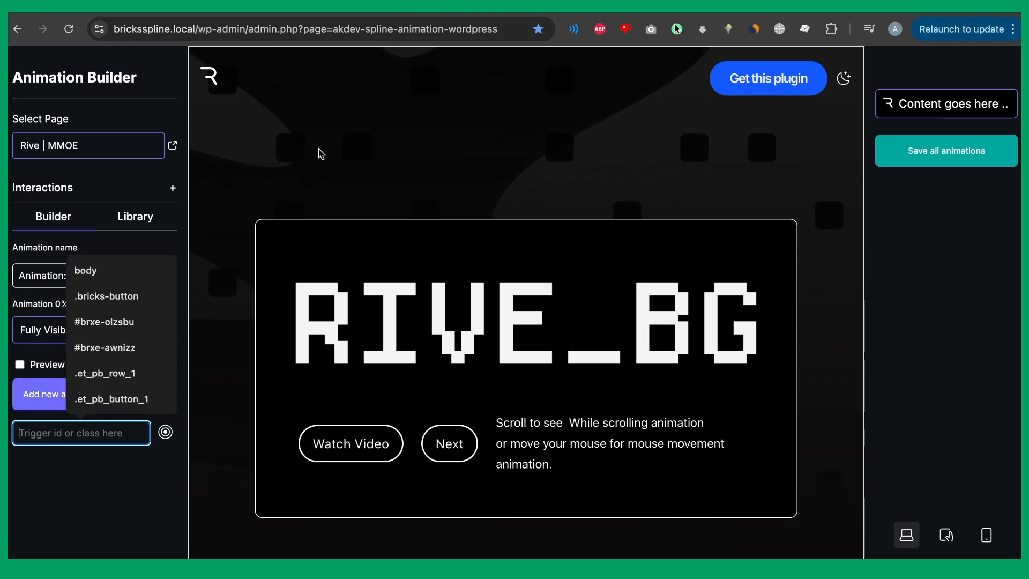
{"action": "type", "text": "bod"}
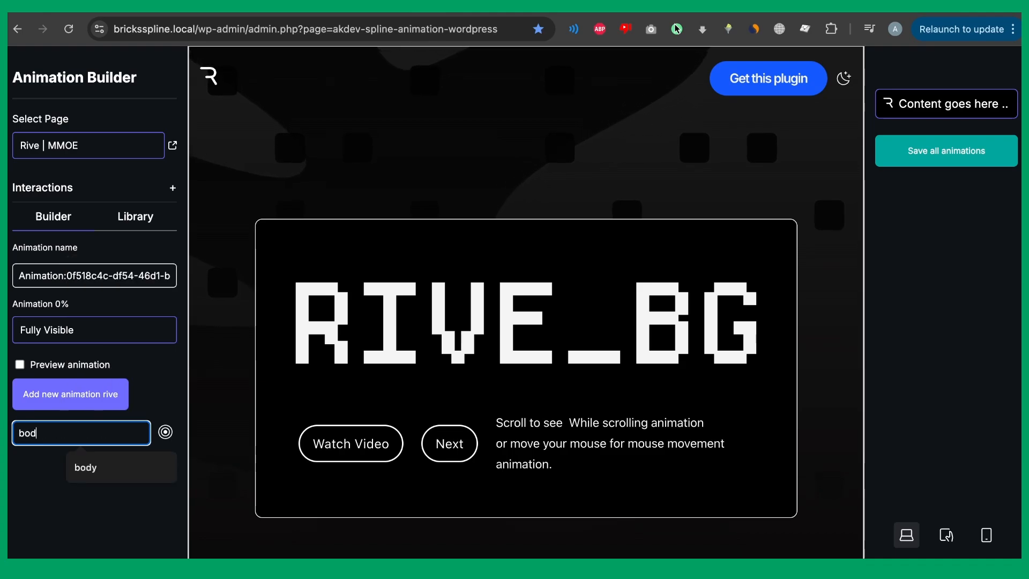
{"action": "type", "text": "y"}
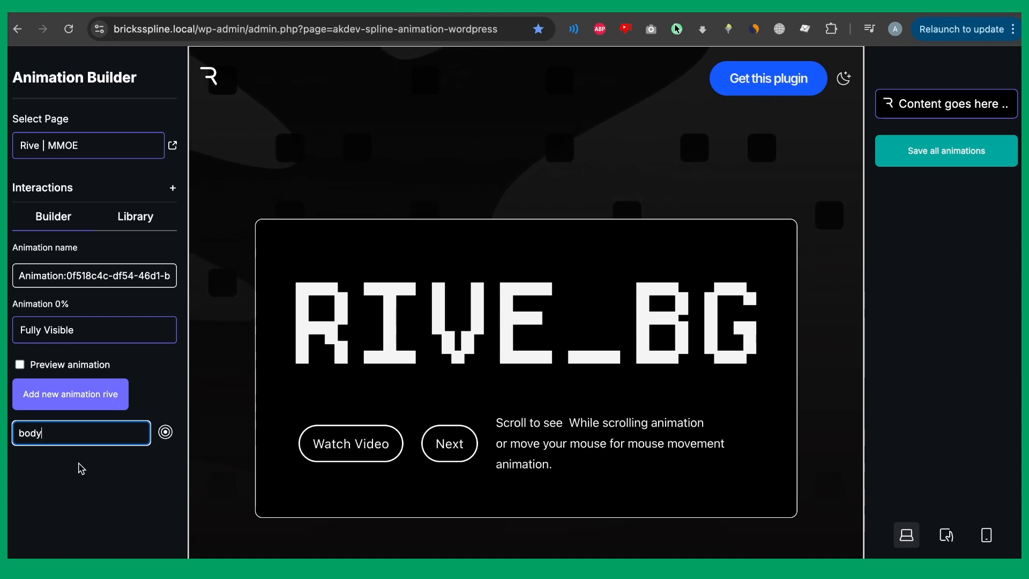
{"action": "left_click", "coordinate": [110, 396]}
{"action": "scroll", "coordinate": [30, 364], "scroll_direction": "down", "scroll_amount": 3}
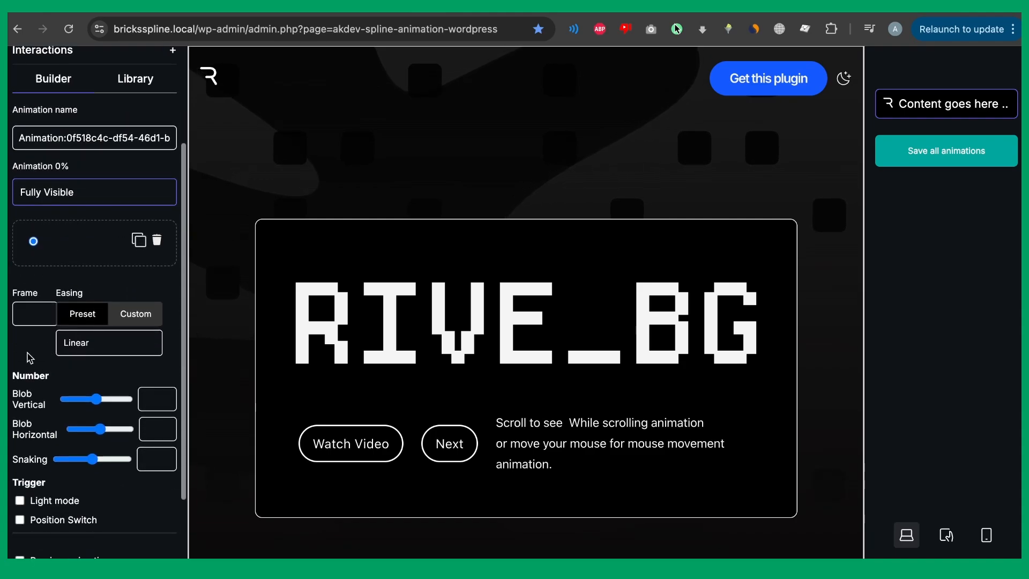
Set Snaking to 0 on the first keyframe.
{"action": "left_click", "coordinate": [23, 306]}
{"action": "scroll", "coordinate": [83, 301], "scroll_direction": "down", "scroll_amount": 3}
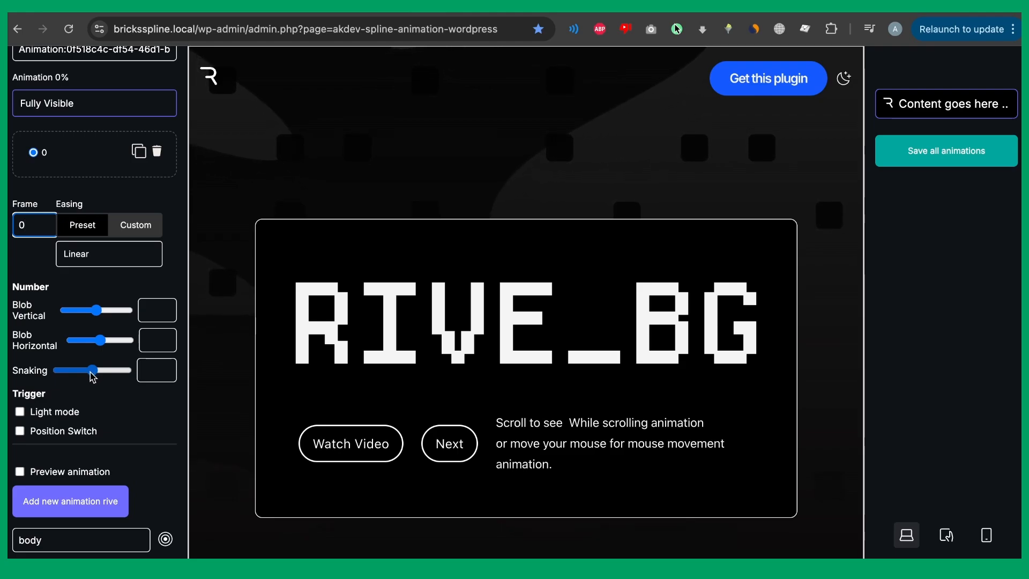
{"action": "left_click_drag", "start_coordinate": [91, 373], "coordinate": [62, 376]}
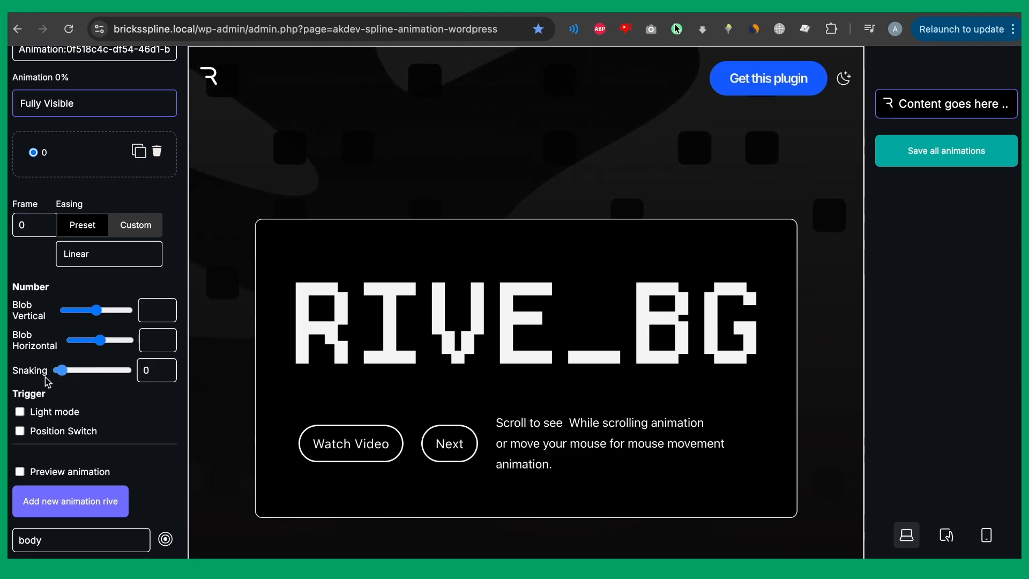
Add a second keyframe at frame 76 with Snaking raised to 100.
{"action": "left_click", "coordinate": [139, 151]}
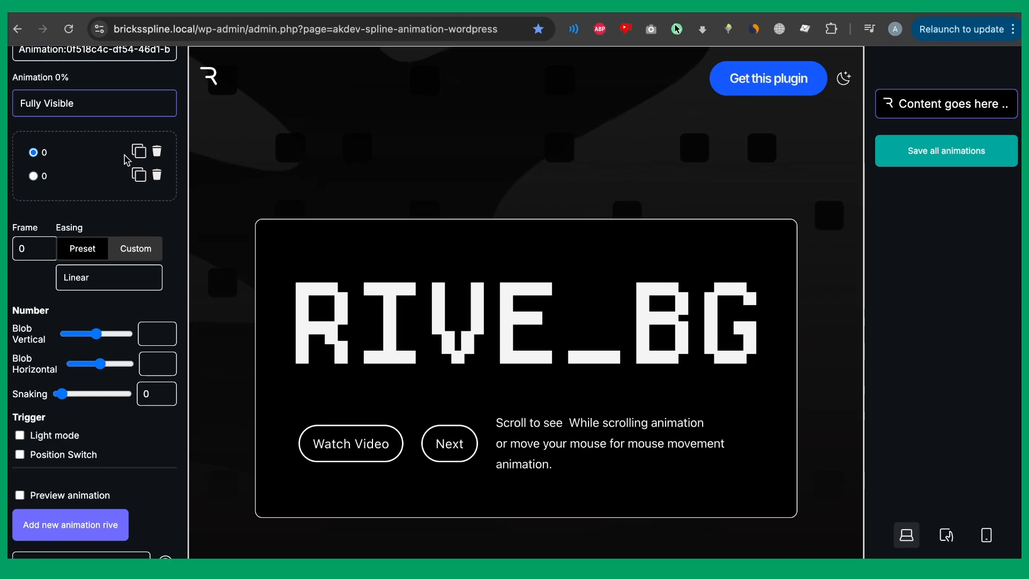
{"action": "scroll", "coordinate": [104, 212], "scroll_direction": "down", "scroll_amount": 1}
{"action": "scroll", "coordinate": [410, 185], "scroll_direction": "down", "scroll_amount": 10}
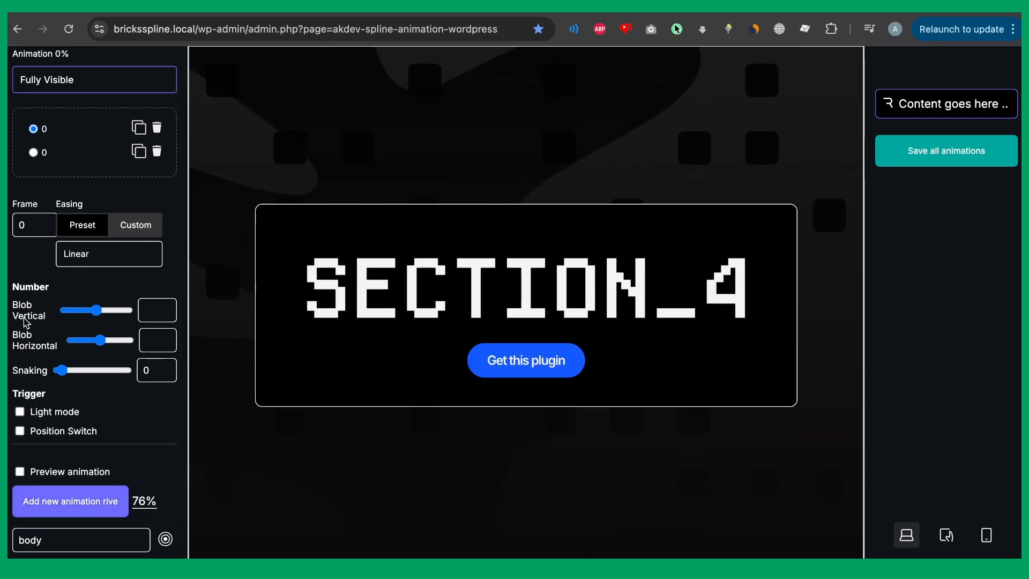
{"action": "double_click", "coordinate": [23, 230]}
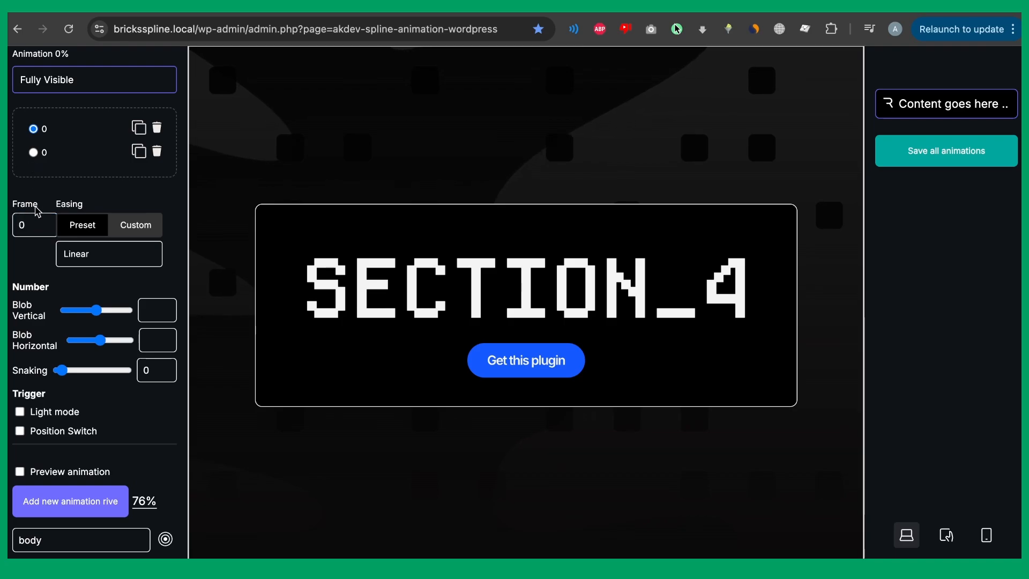
{"action": "double_click", "coordinate": [27, 214]}
{"action": "type", "text": "76"}
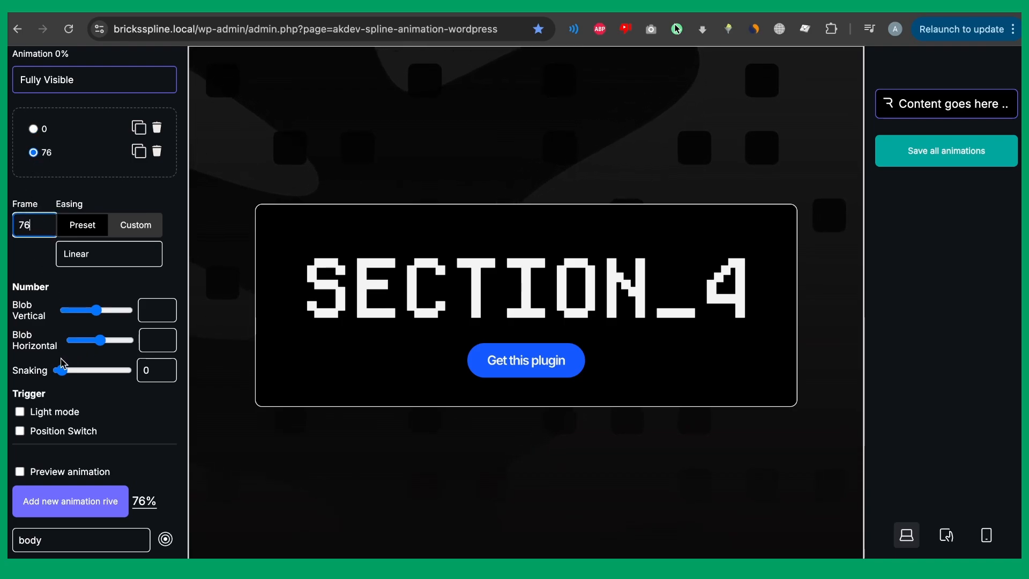
{"action": "left_click_drag", "start_coordinate": [62, 370], "coordinate": [153, 375]}
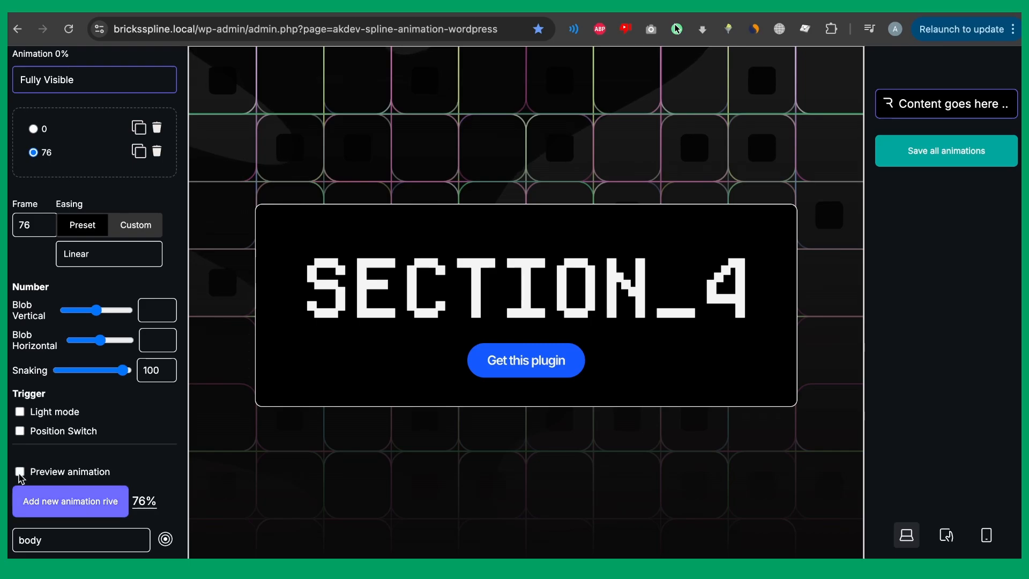
Preview the scroll animation across the page, then view the interaction library.
{"action": "left_click", "coordinate": [20, 471]}
{"action": "scroll", "coordinate": [372, 432], "scroll_direction": "down", "scroll_amount": 10}
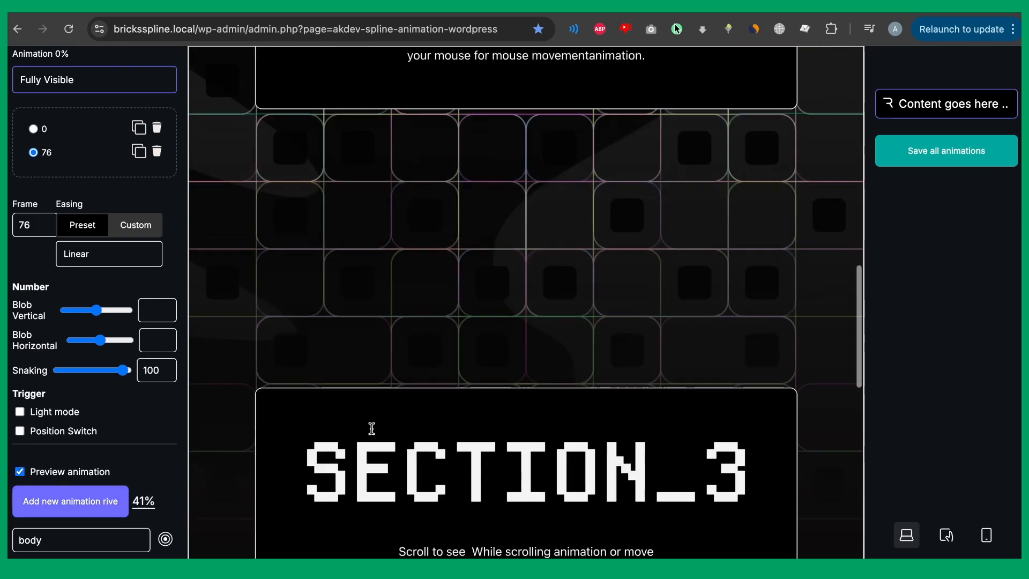
{"action": "scroll", "coordinate": [372, 430], "scroll_direction": "down", "scroll_amount": 10}
{"action": "scroll", "coordinate": [373, 433], "scroll_direction": "up", "scroll_amount": 20}
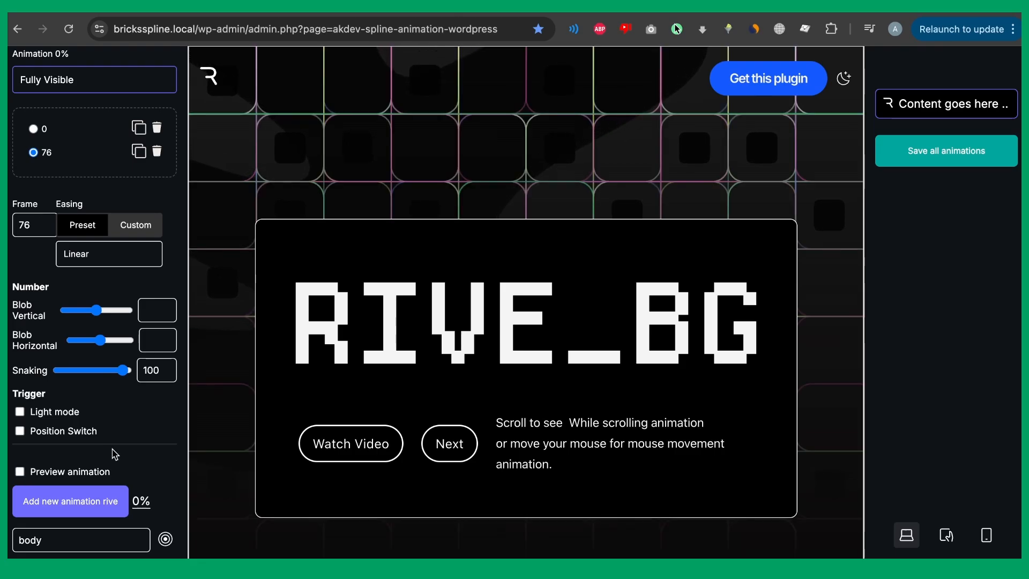
{"action": "scroll", "coordinate": [107, 348], "scroll_direction": "up", "scroll_amount": 5}
{"action": "left_click", "coordinate": [141, 225]}
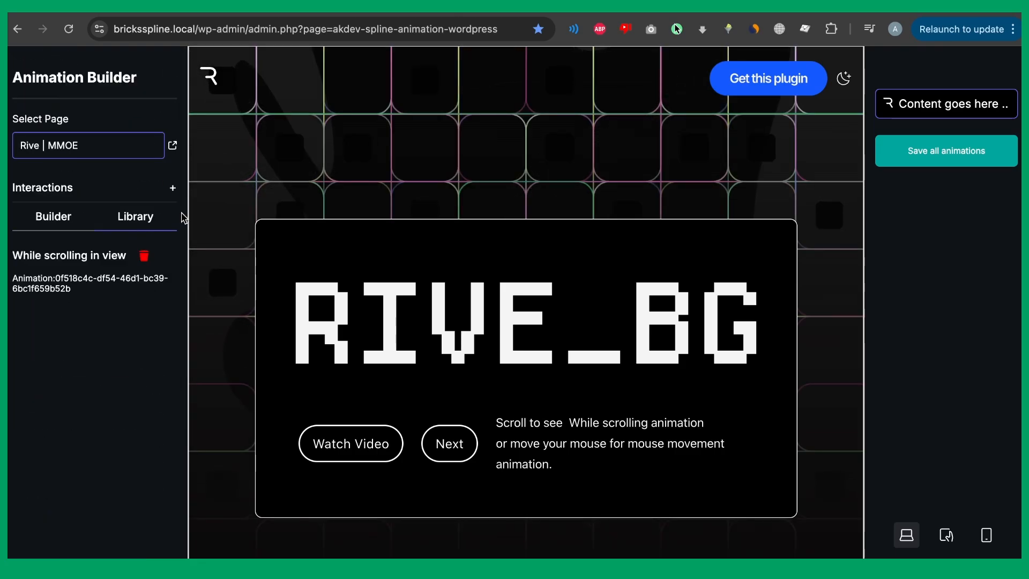
Add a Mouse move over element interaction triggered on body.
{"action": "left_click", "coordinate": [173, 190]}
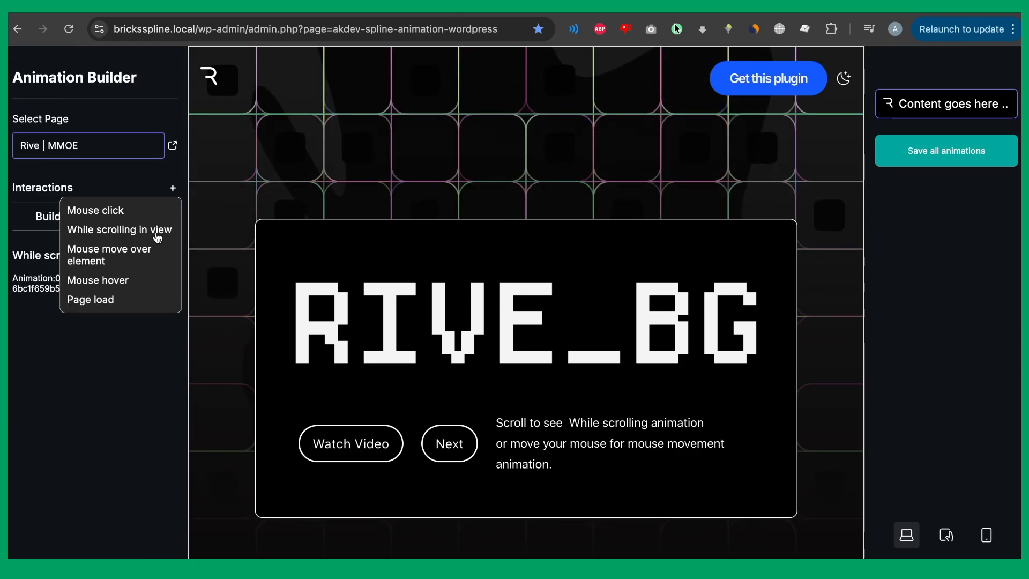
{"action": "left_click", "coordinate": [122, 254]}
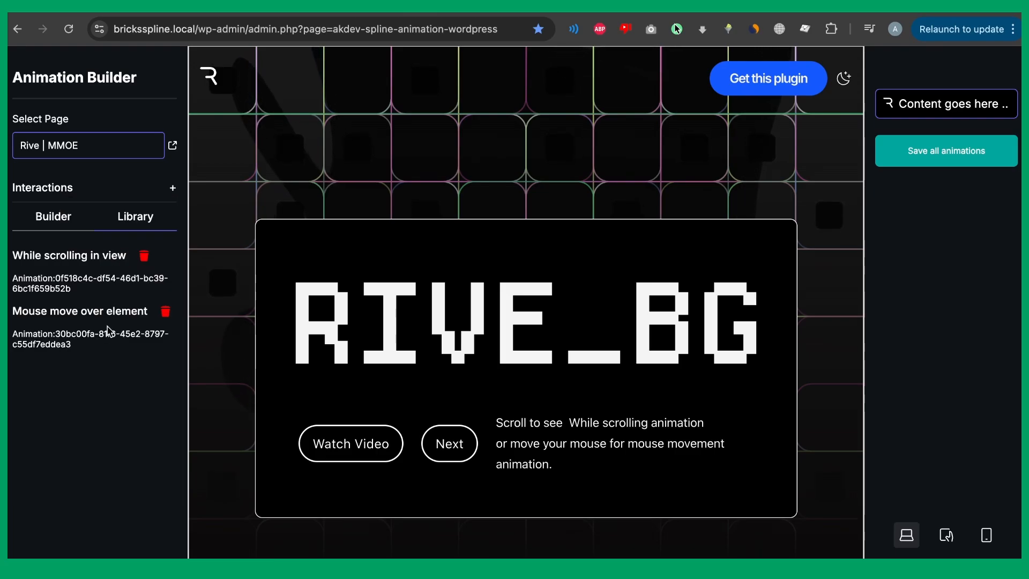
{"action": "left_click", "coordinate": [105, 312]}
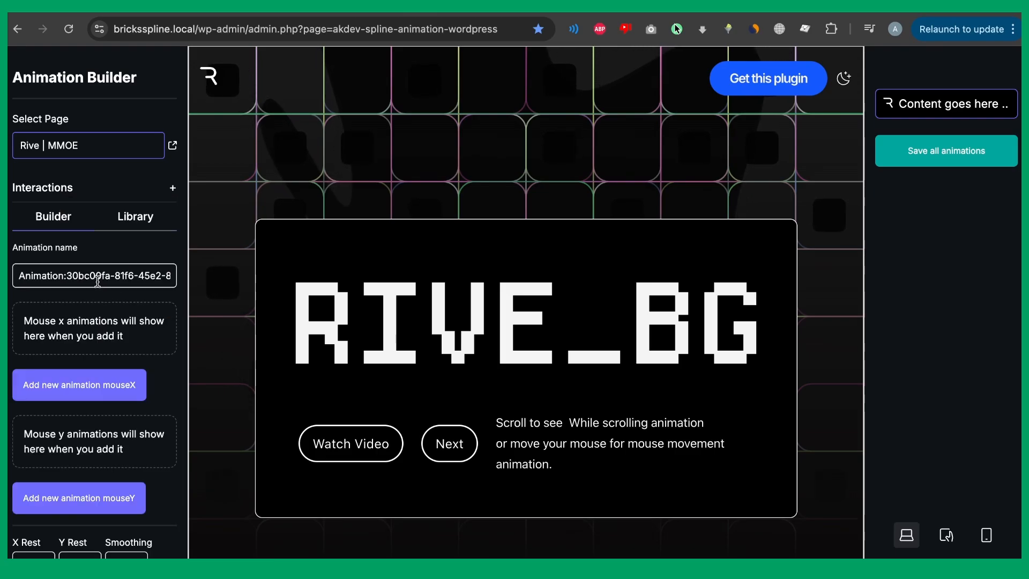
{"action": "scroll", "coordinate": [97, 281], "scroll_direction": "down", "scroll_amount": 1}
{"action": "scroll", "coordinate": [97, 281], "scroll_direction": "down", "scroll_amount": 3}
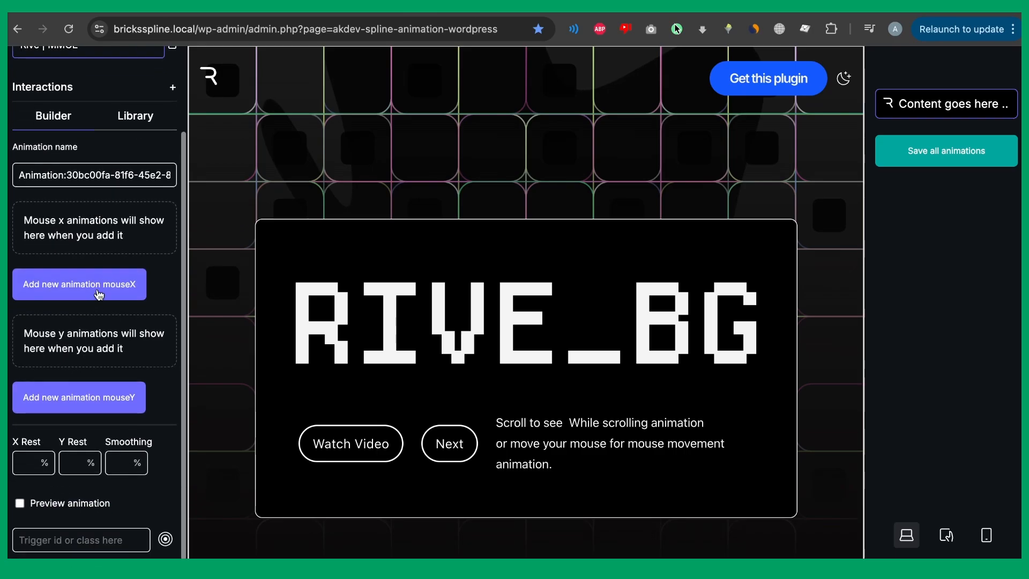
{"action": "left_click", "coordinate": [40, 541]}
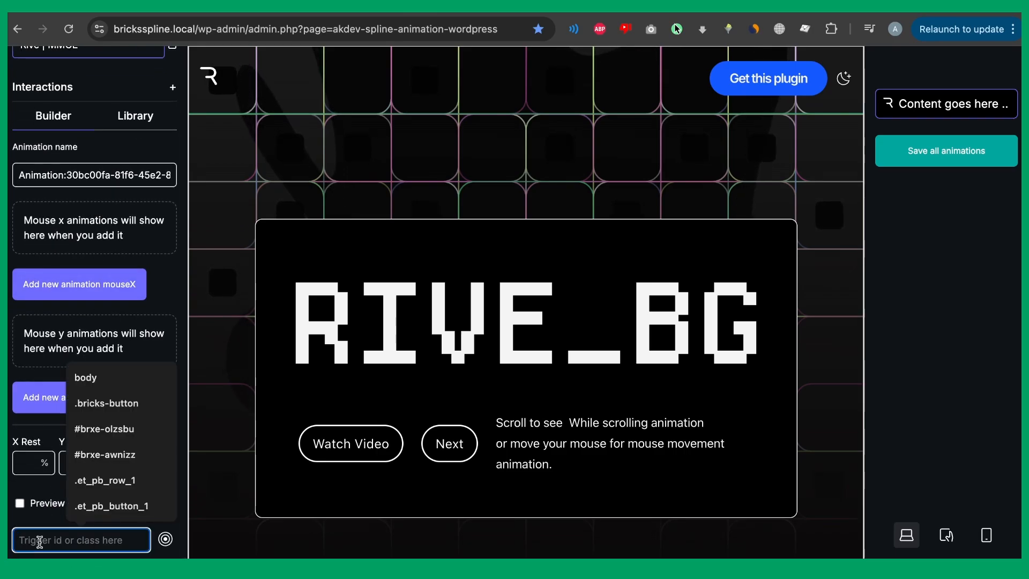
{"action": "type", "text": "body"}
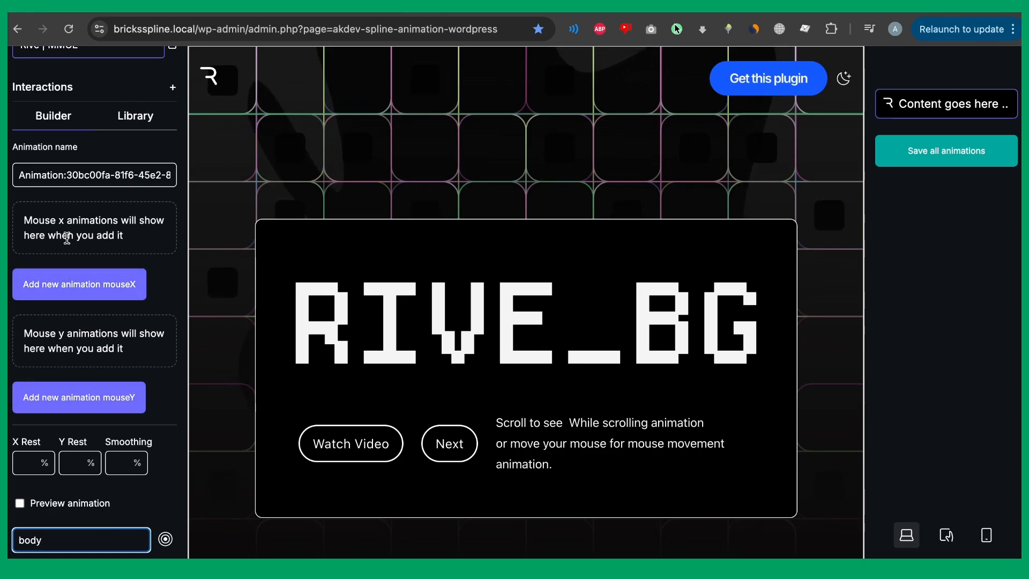
Add a first Mouse X keyframe at 0% with Blob Horizontal 0.
{"action": "left_click", "coordinate": [71, 279]}
{"action": "left_click", "coordinate": [40, 384]}
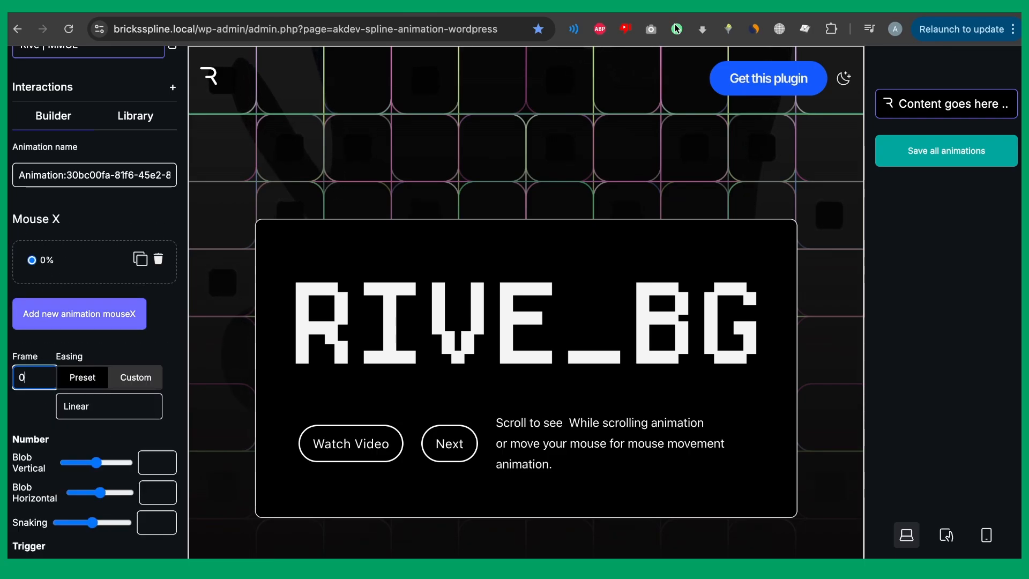
{"action": "scroll", "coordinate": [85, 369], "scroll_direction": "down", "scroll_amount": 2}
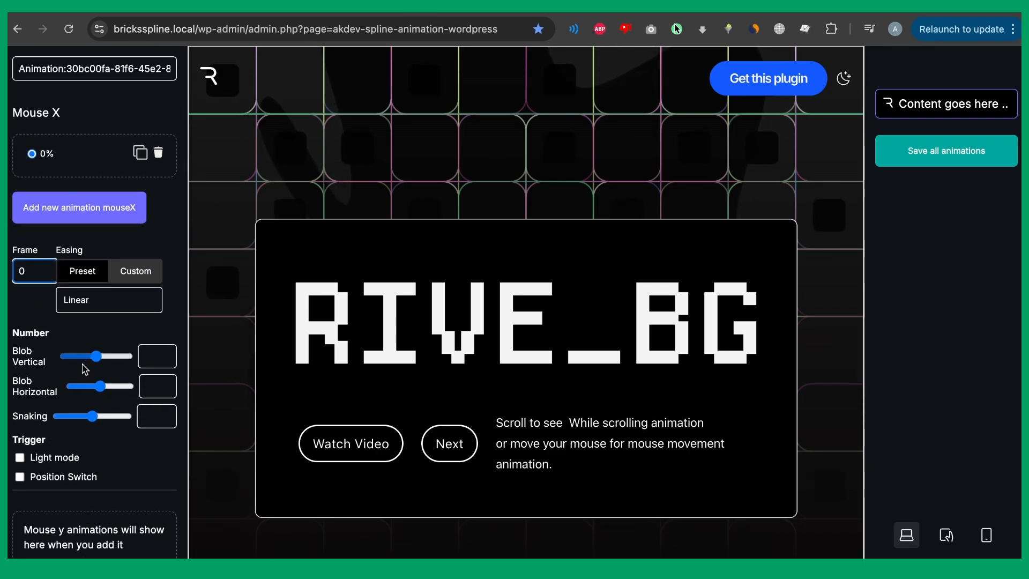
{"action": "left_click_drag", "start_coordinate": [100, 385], "coordinate": [74, 386]}
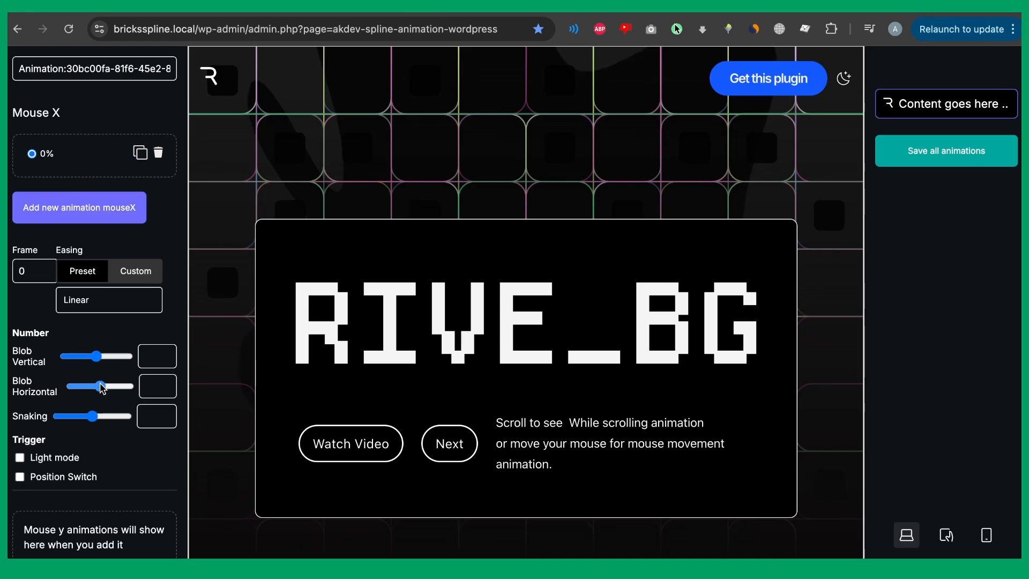
Add a second Mouse X keyframe at 100% with Blob Horizontal 100, plus a first Mouse Y keyframe.
{"action": "left_click", "coordinate": [141, 154]}
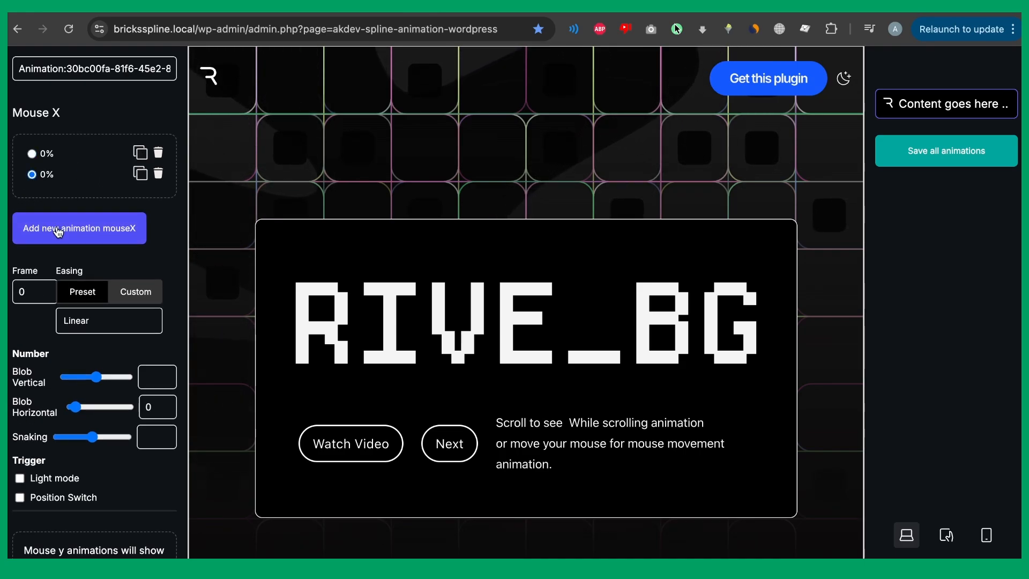
{"action": "double_click", "coordinate": [25, 296]}
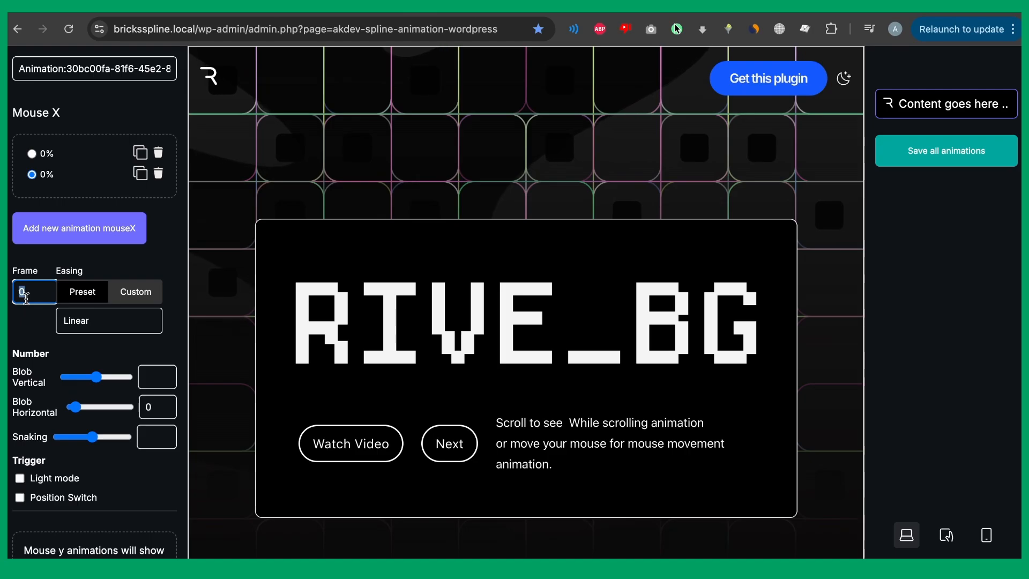
{"action": "type", "text": "100"}
{"action": "left_click_drag", "start_coordinate": [75, 406], "coordinate": [126, 407]}
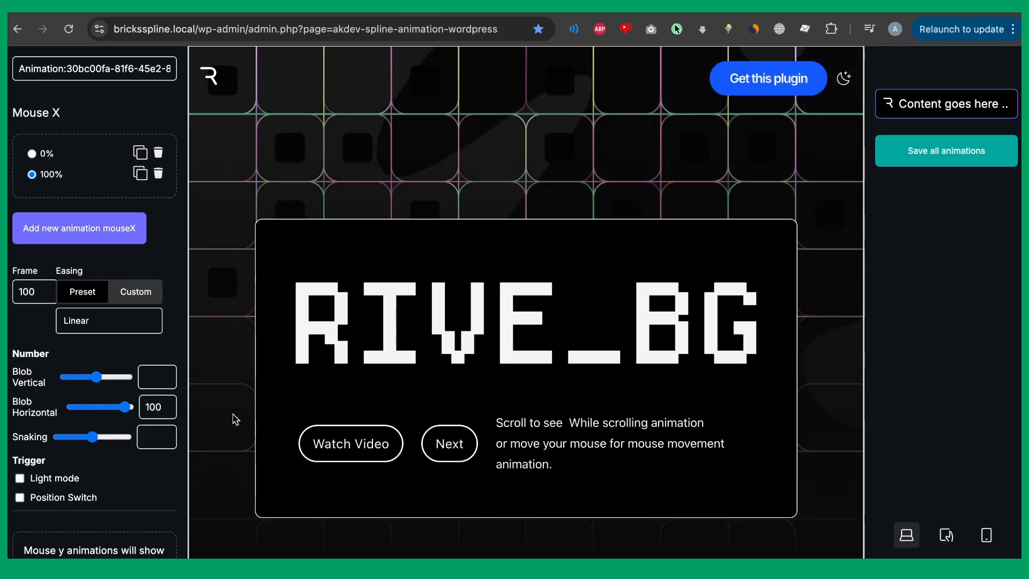
{"action": "scroll", "coordinate": [58, 418], "scroll_direction": "down", "scroll_amount": 4}
{"action": "left_click", "coordinate": [56, 413]}
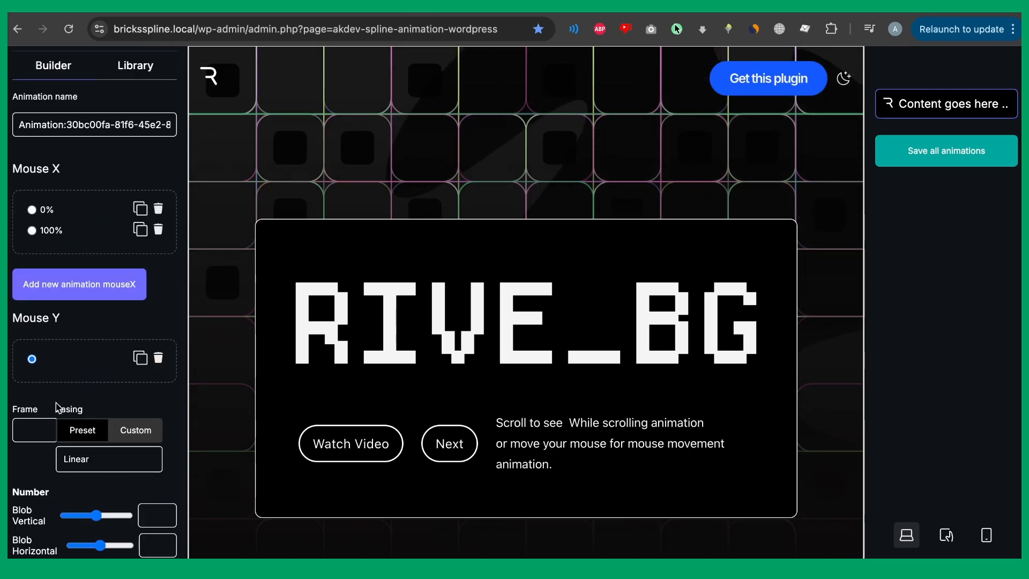
Set the first Mouse Y keyframe to 0% with Blob Vertical 0.
{"action": "left_click", "coordinate": [33, 430]}
{"action": "type", "text": "0"}
{"action": "scroll", "coordinate": [33, 430], "scroll_direction": "down", "scroll_amount": 4}
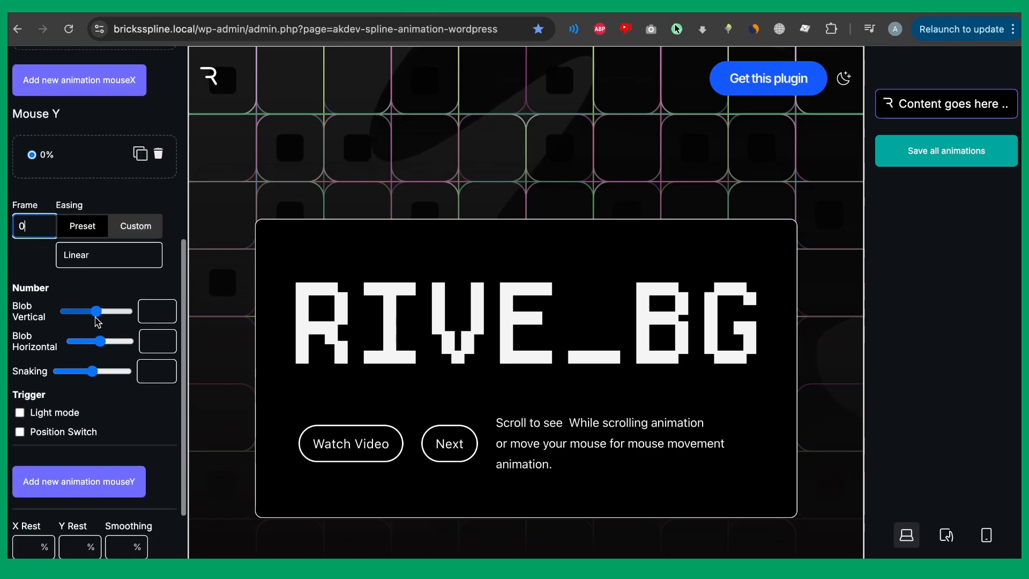
{"action": "left_click_drag", "start_coordinate": [96, 311], "coordinate": [65, 311]}
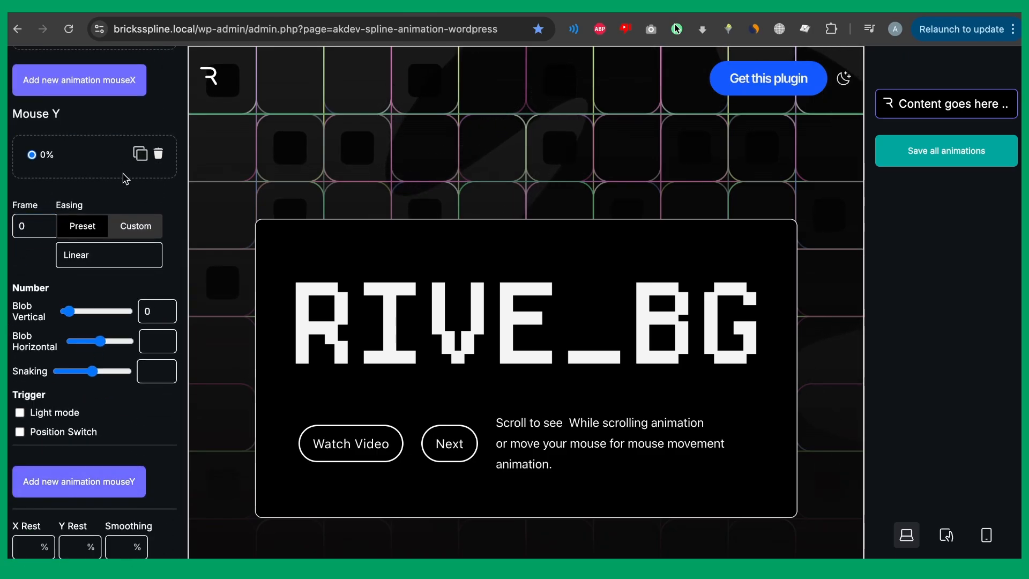
Add a second Mouse Y keyframe at 100% with Blob Vertical 100.
{"action": "left_click", "coordinate": [140, 155]}
{"action": "left_click", "coordinate": [32, 176]}
{"action": "double_click", "coordinate": [24, 246]}
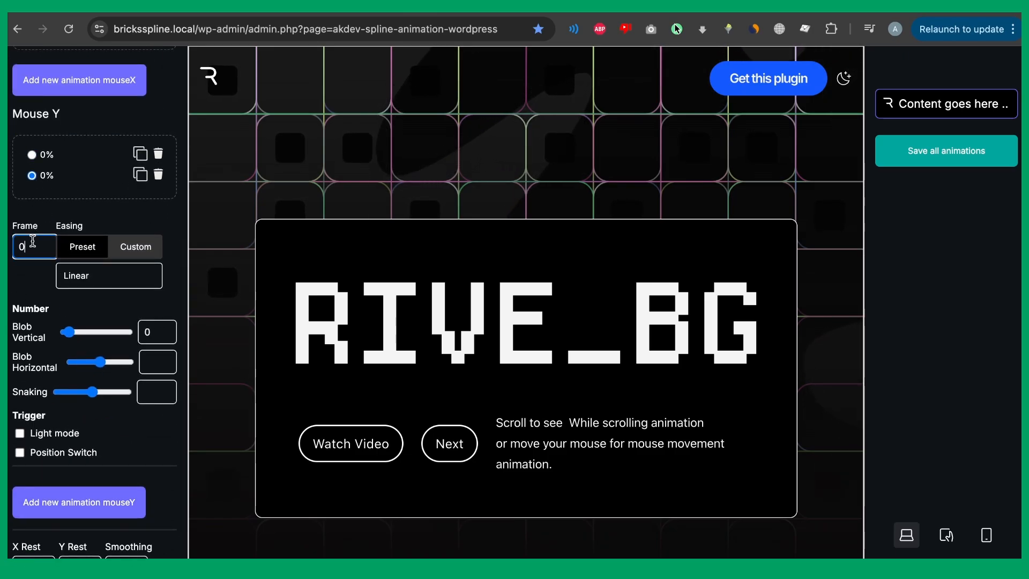
{"action": "type", "text": "100"}
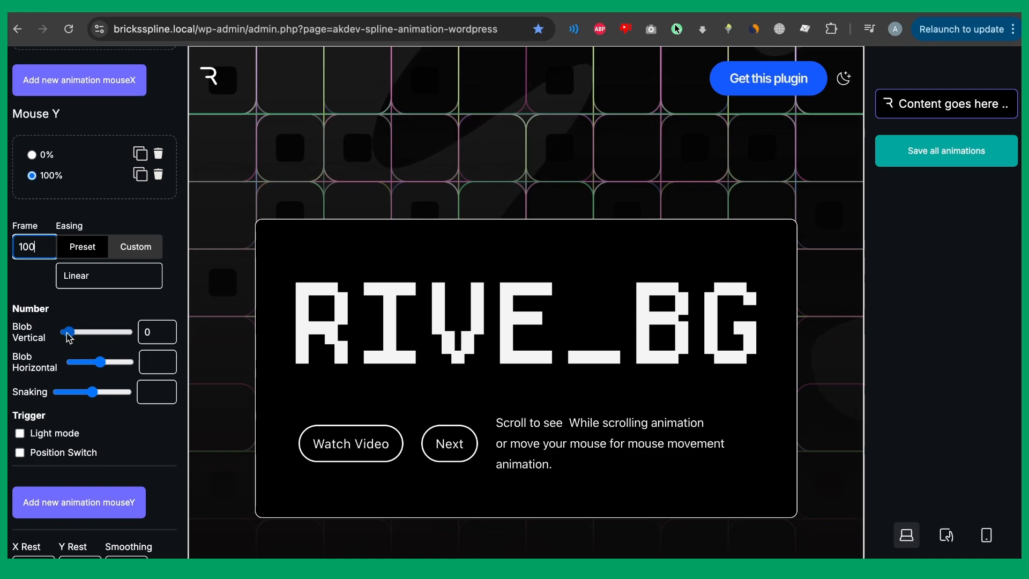
{"action": "left_click_drag", "start_coordinate": [69, 332], "coordinate": [127, 332]}
Enter X Rest 50, Y Rest 50 and Smoothing 100 for the mouse interaction.
{"action": "scroll", "coordinate": [82, 401], "scroll_direction": "down", "scroll_amount": 2}
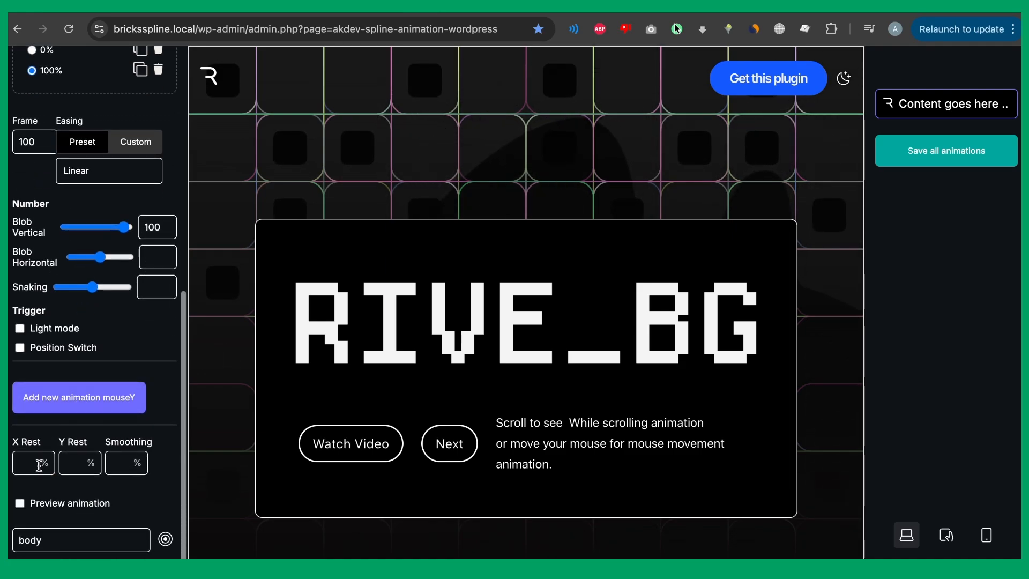
{"action": "left_click", "coordinate": [32, 471]}
{"action": "type", "text": "50"}
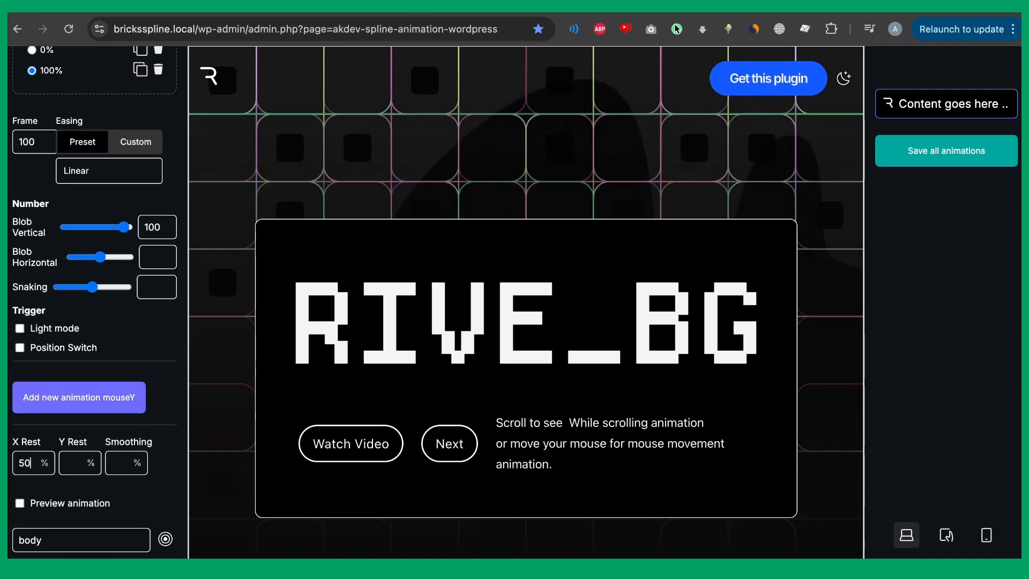
{"action": "key", "text": "Tab"}
{"action": "type", "text": "50"}
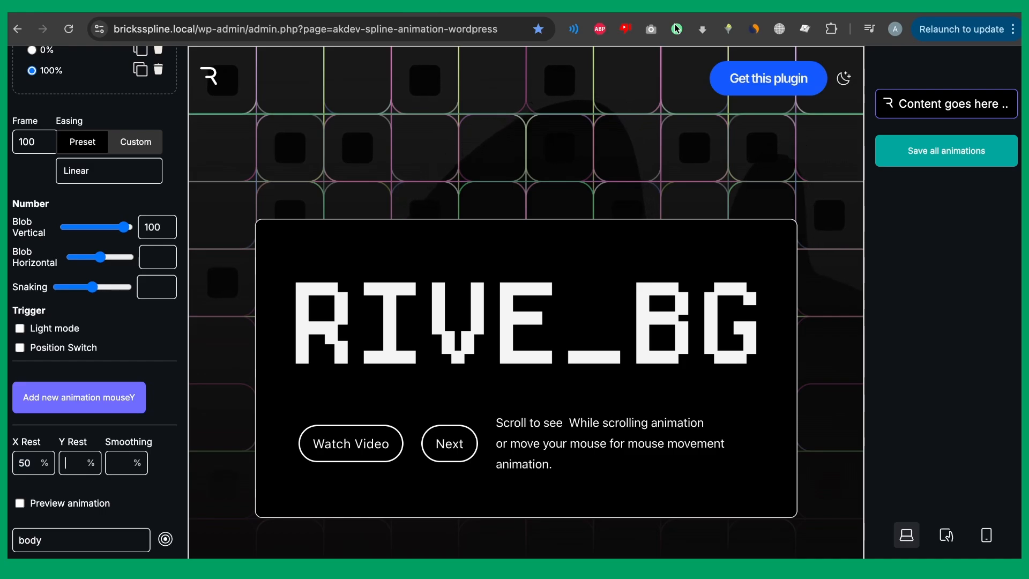
{"action": "type", "text": "5"}
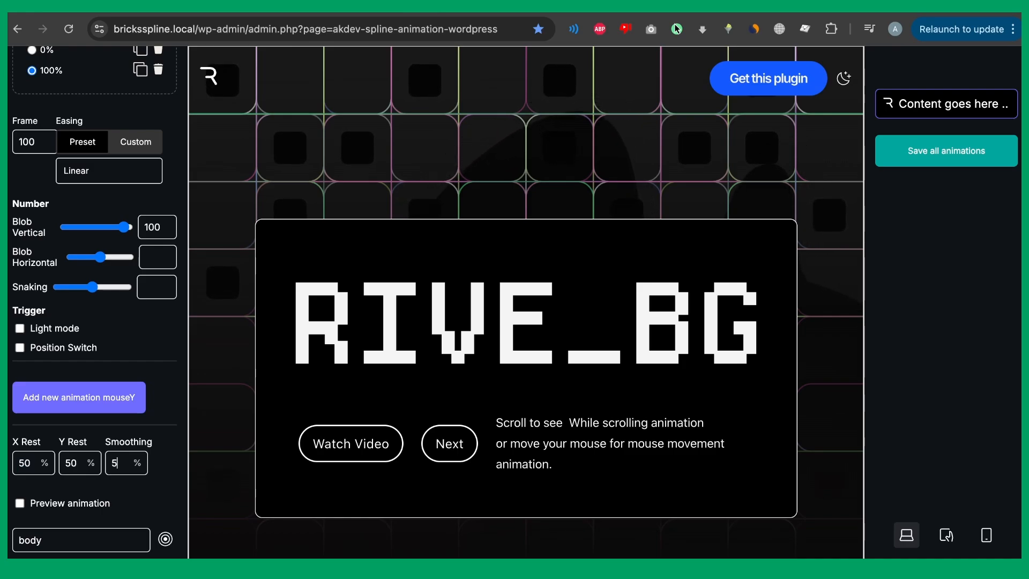
{"action": "key", "text": "BackSpace"}
{"action": "type", "text": "100"}
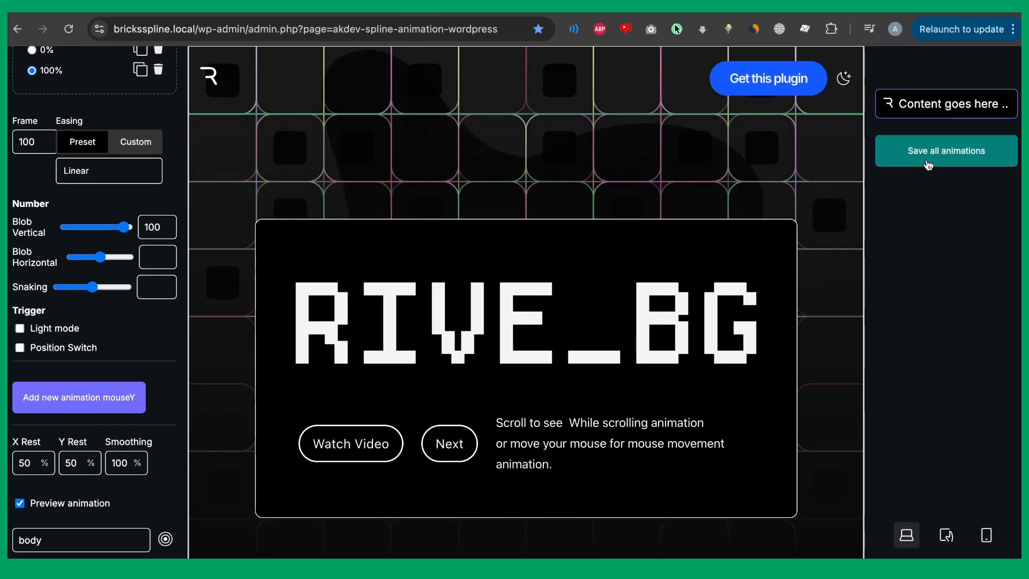
{"action": "scroll", "coordinate": [134, 241], "scroll_direction": "up", "scroll_amount": 15}
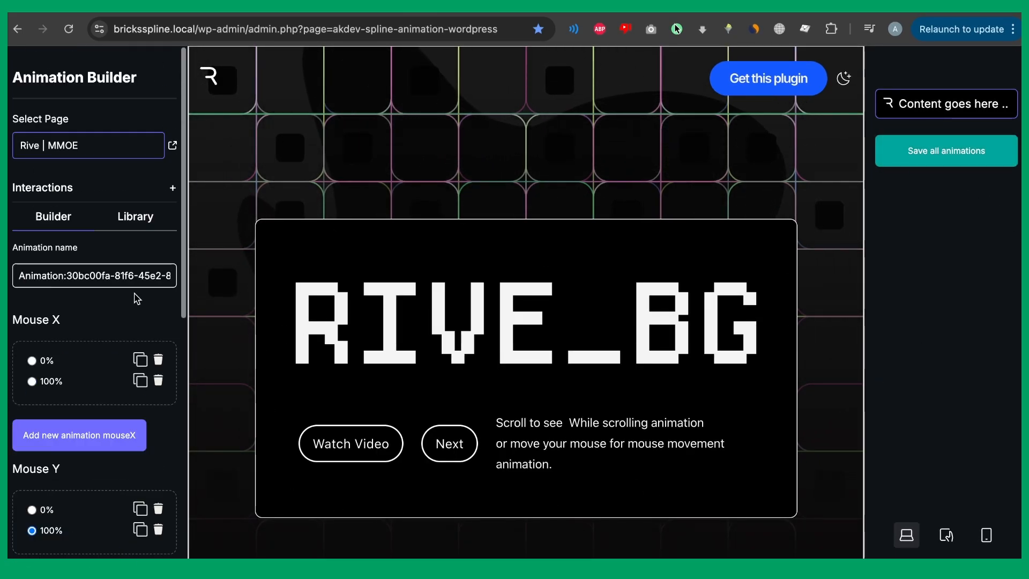
Open the live rive-mmoe page and scroll down to SECTION_4 and back up.
{"action": "left_click", "coordinate": [172, 146]}
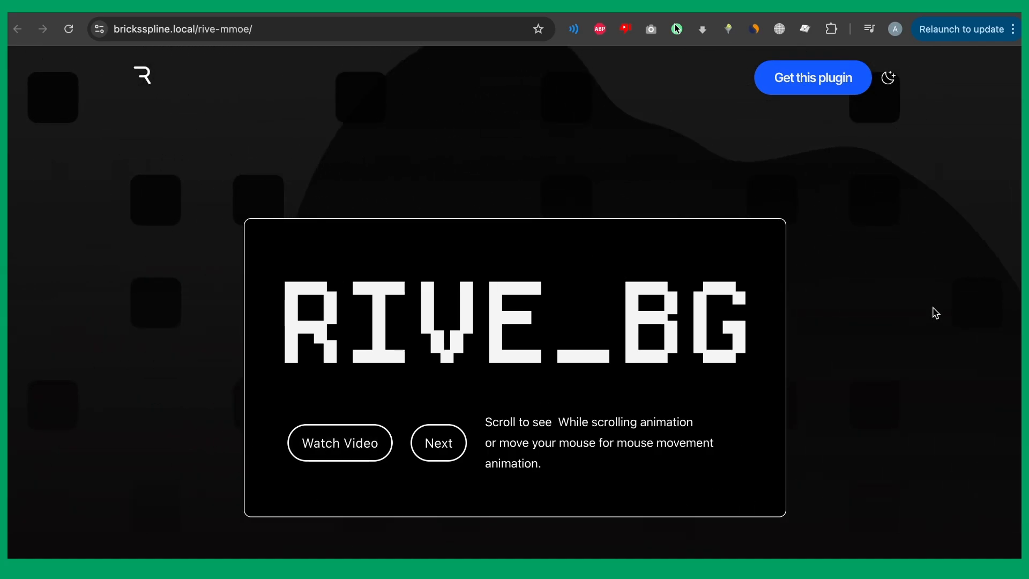
{"action": "scroll", "coordinate": [501, 191], "scroll_direction": "down", "scroll_amount": 6}
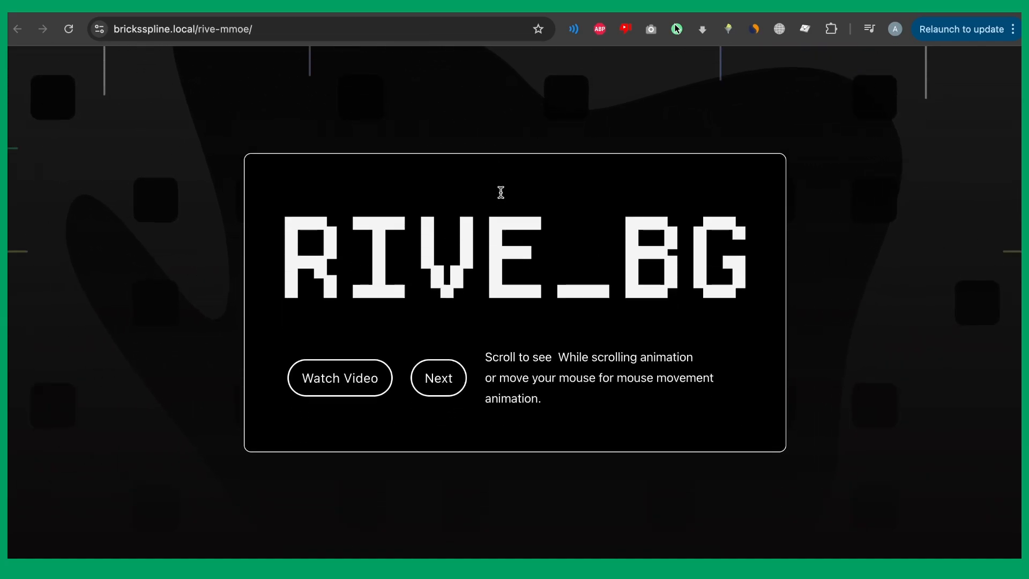
{"action": "scroll", "coordinate": [502, 232], "scroll_direction": "down", "scroll_amount": 10}
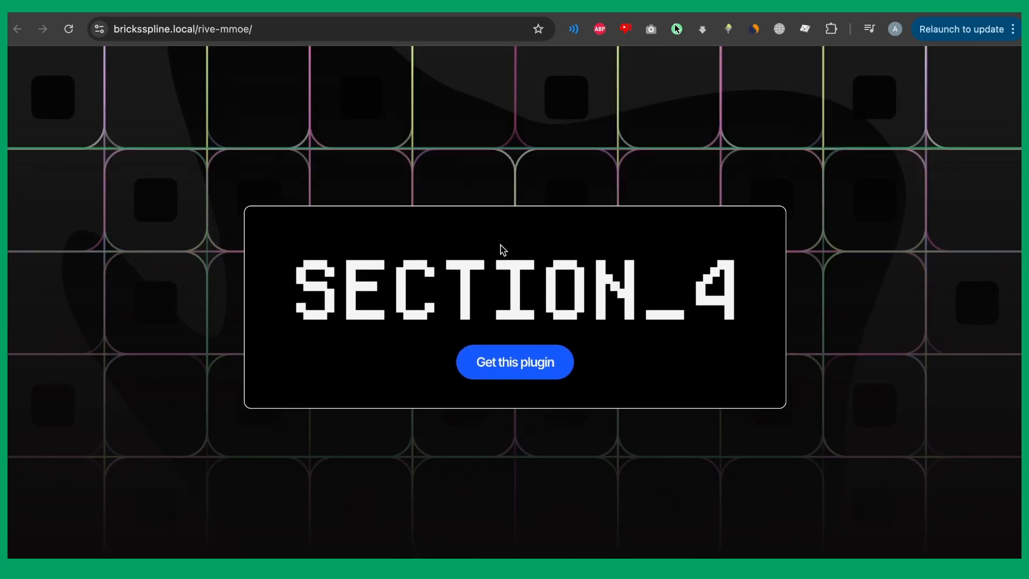
{"action": "scroll", "coordinate": [500, 244], "scroll_direction": "up", "scroll_amount": 8}
{"action": "scroll", "coordinate": [501, 247], "scroll_direction": "up", "scroll_amount": 6}
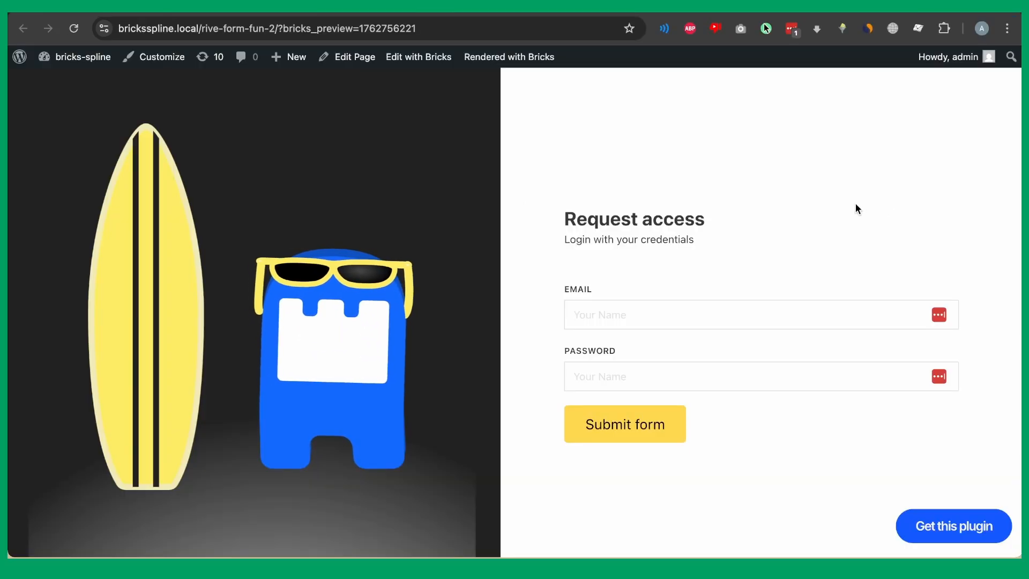
{"action": "left_click", "coordinate": [619, 314]}
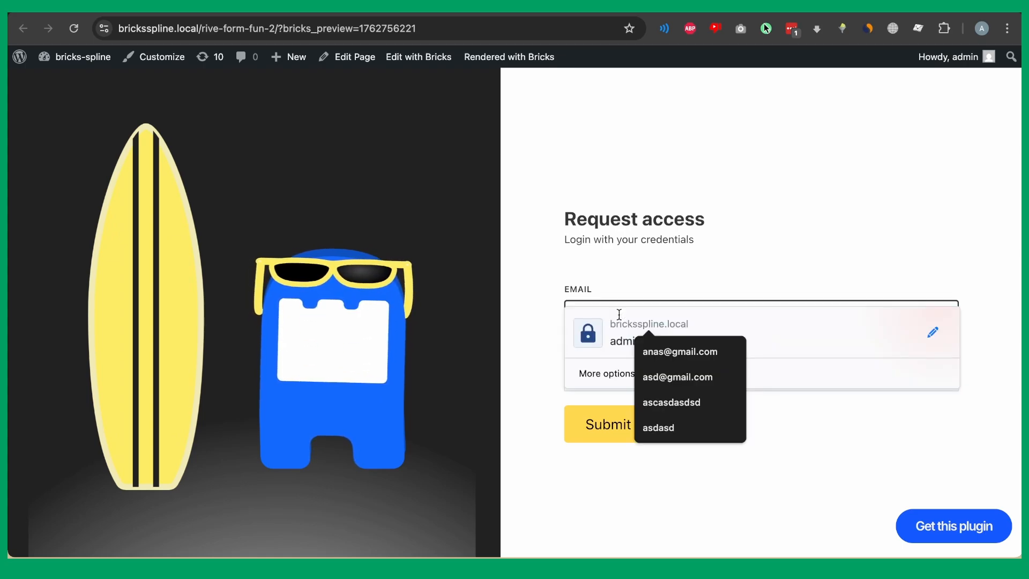
{"action": "type", "text": "dasdasdasd"}
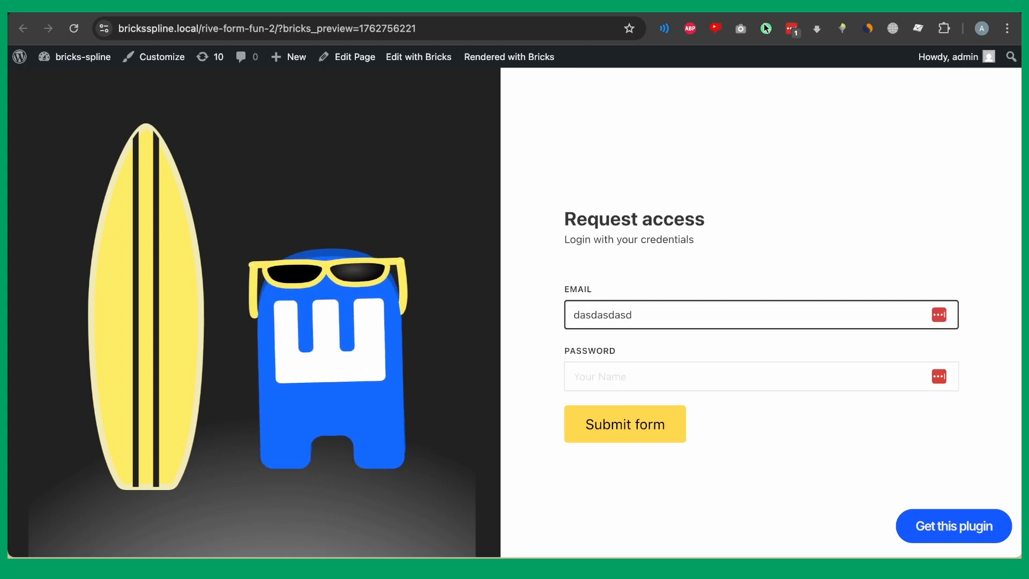
{"action": "key", "text": "super+a"}
{"action": "type", "text": "asdasdasd"}
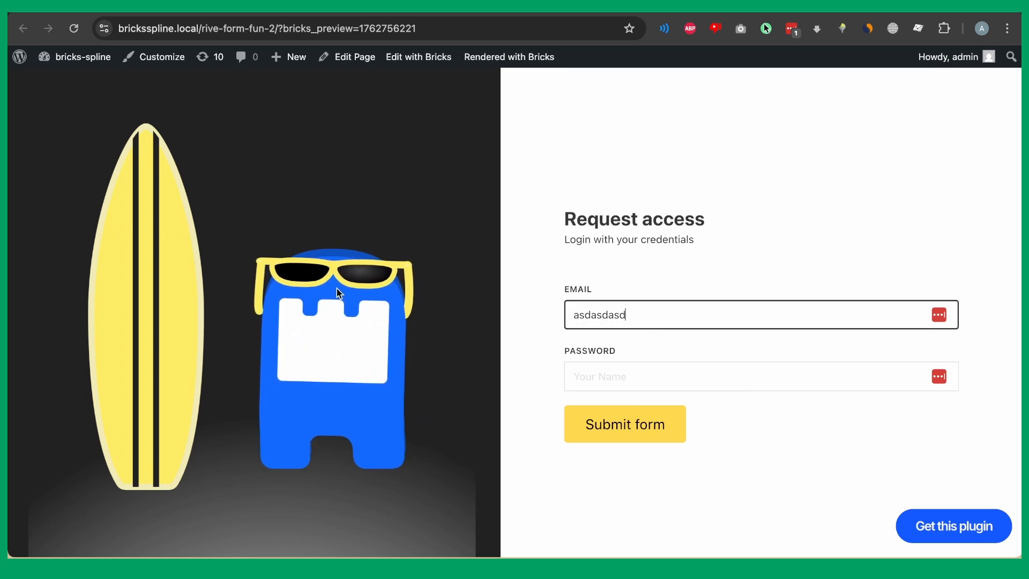
{"action": "key", "text": "super+a"}
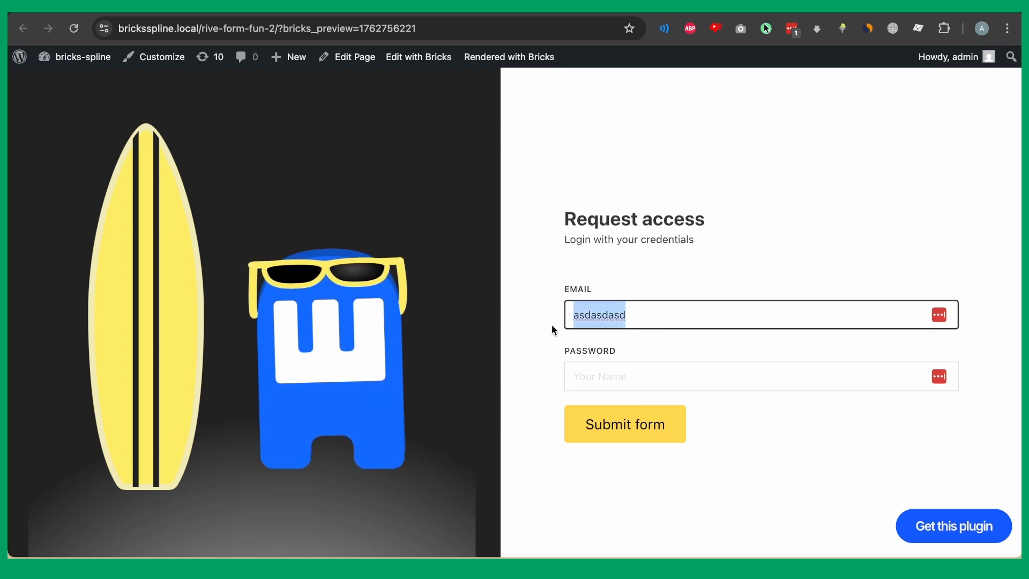
{"action": "key", "text": "BackSpace"}
{"action": "left_click", "coordinate": [502, 323]}
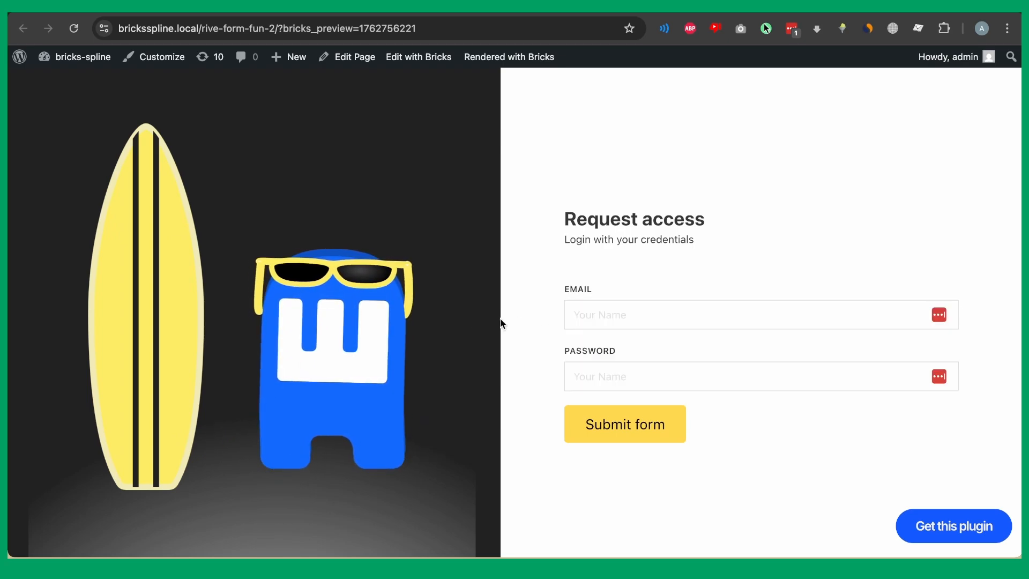
{"action": "left_click", "coordinate": [602, 384]}
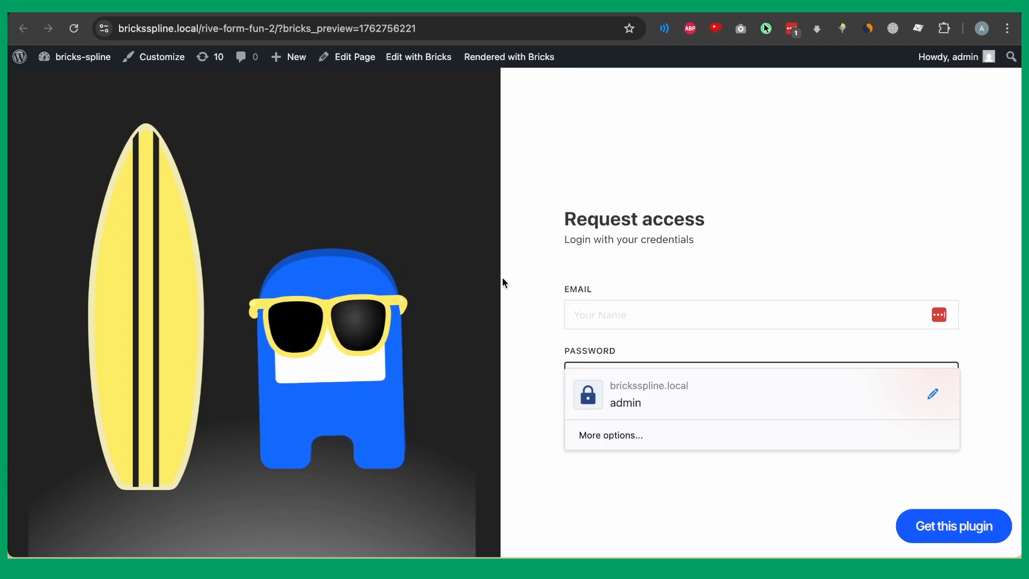
{"action": "left_click", "coordinate": [547, 318]}
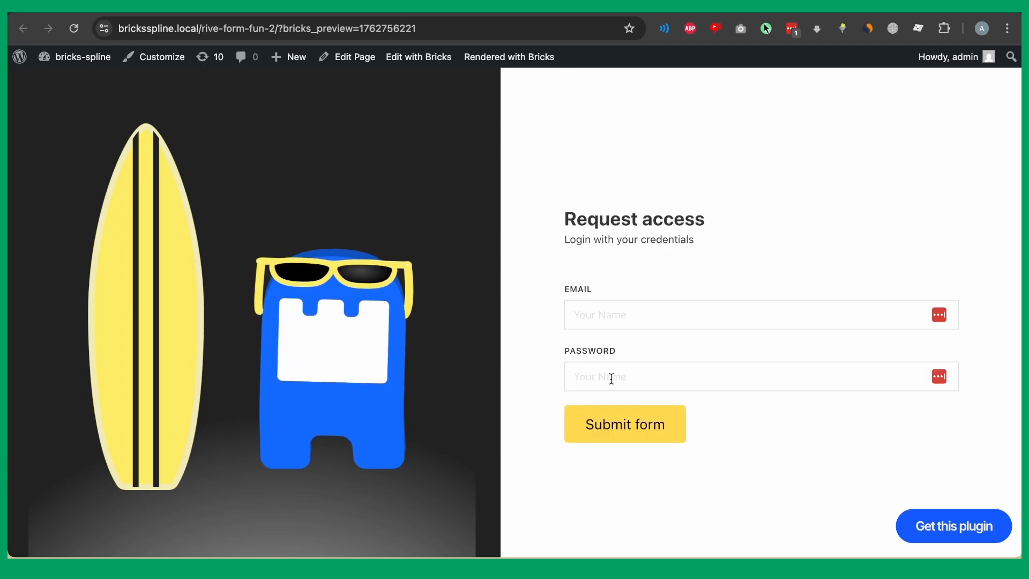
{"action": "left_click", "coordinate": [625, 418]}
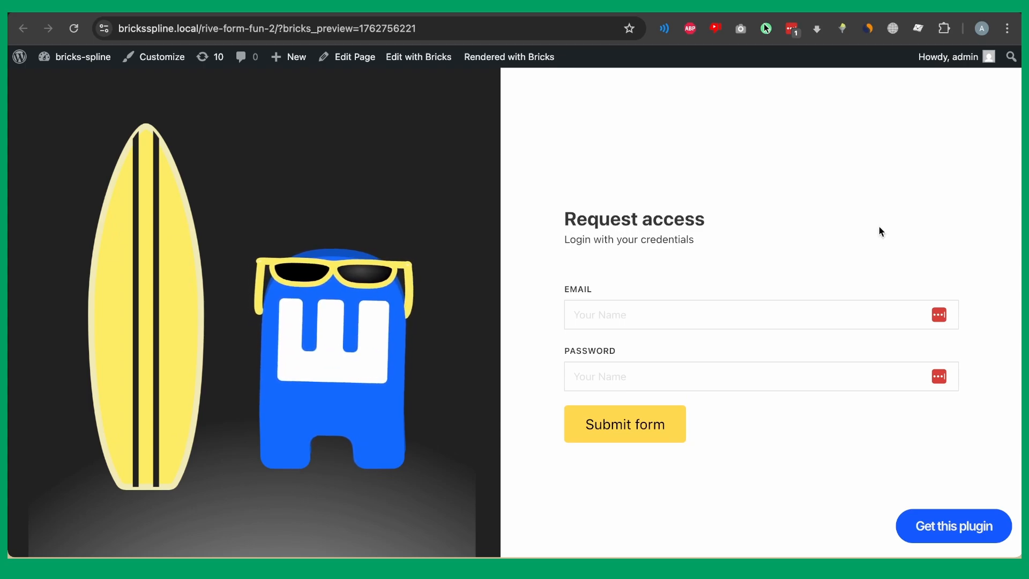
{"action": "left_click", "coordinate": [835, 308]}
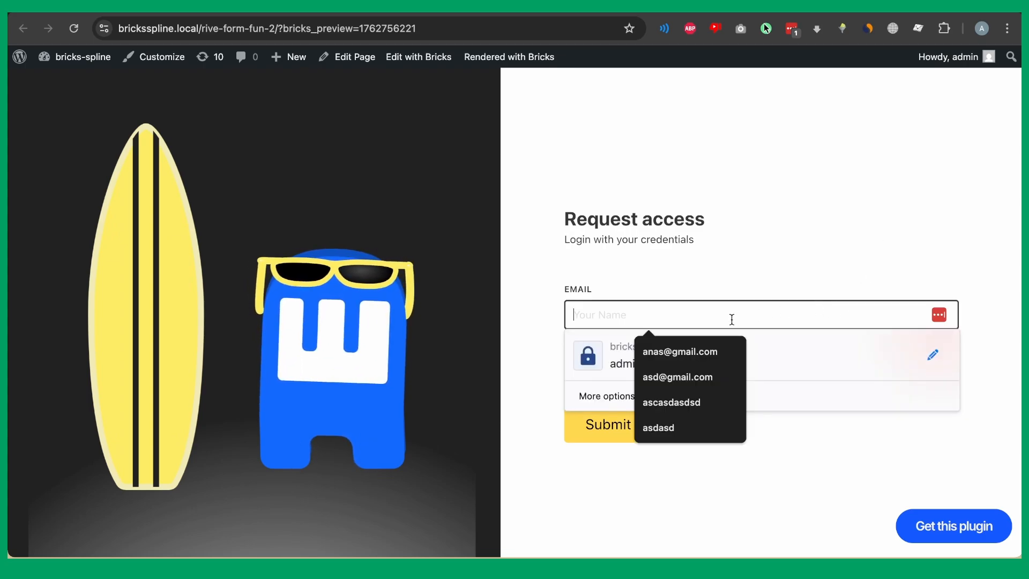
{"action": "type", "text": "asdasdasd"}
{"action": "key", "text": "ctrl+a"}
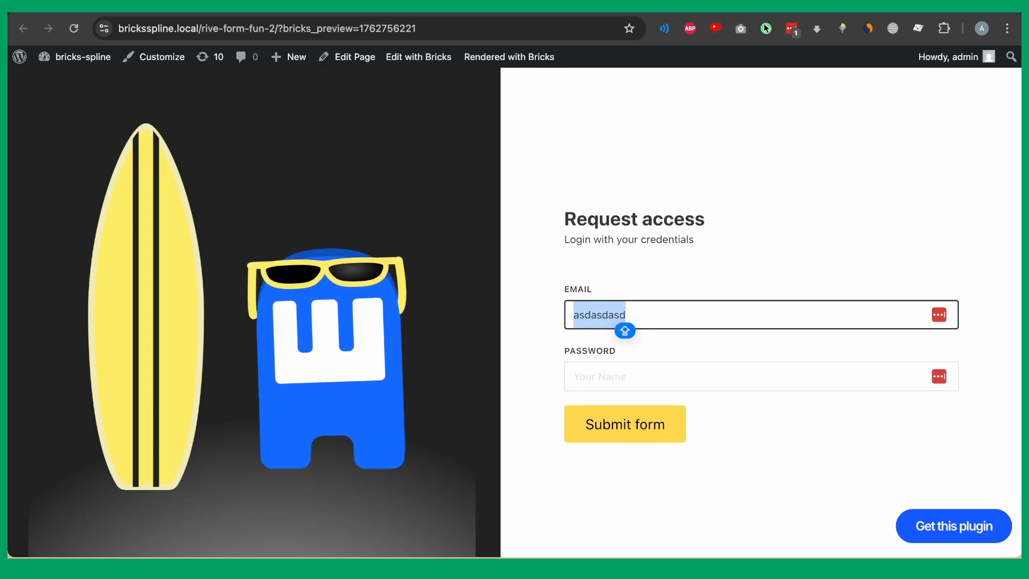
{"action": "key", "text": "BackSpace"}
{"action": "left_click", "coordinate": [516, 377]}
{"action": "left_click", "coordinate": [603, 377]}
{"action": "type", "text": "asdasd"}
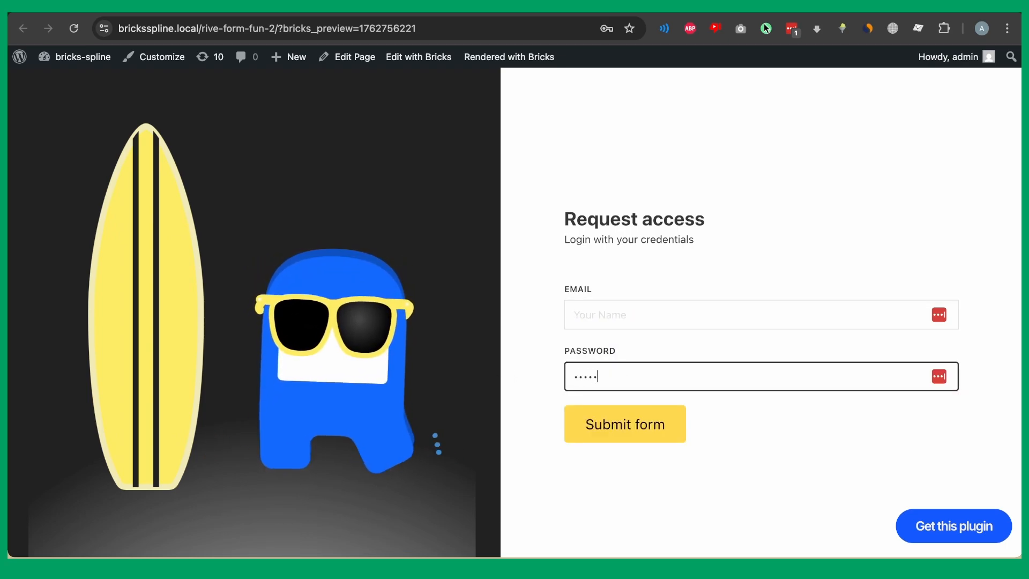
{"action": "key", "text": "ctrl+a"}
{"action": "key", "text": "BackSpace"}
{"action": "left_click", "coordinate": [498, 409]}
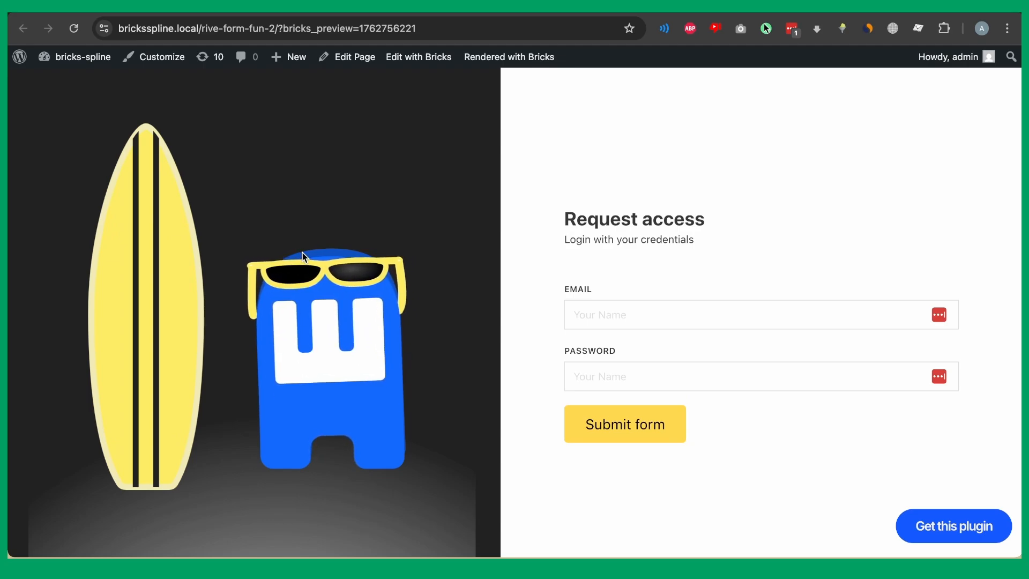
{"action": "left_click", "coordinate": [599, 307]}
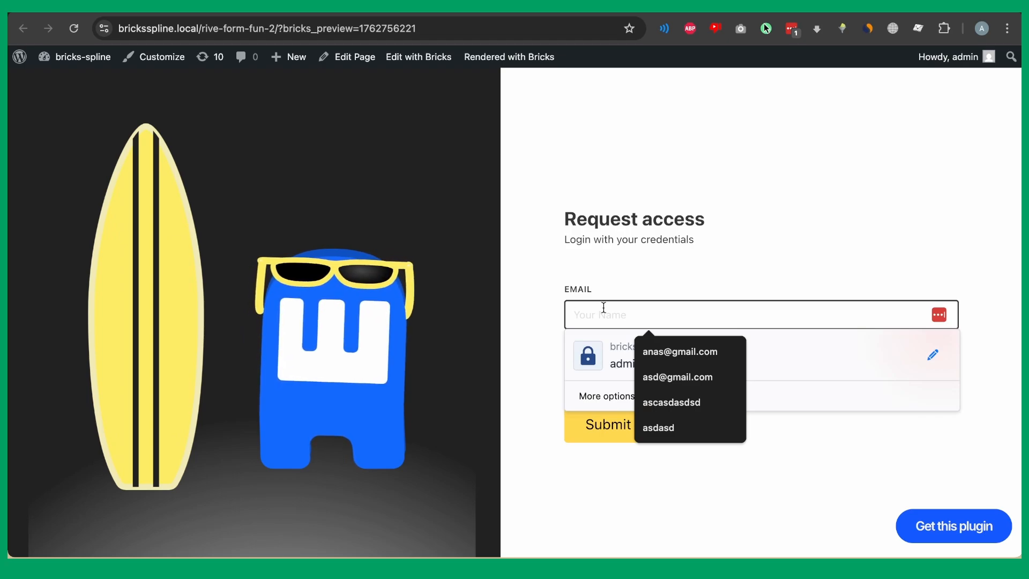
{"action": "type", "text": "ff"}
{"action": "key", "text": "BackSpace"}
{"action": "key", "text": "BackSpace"}
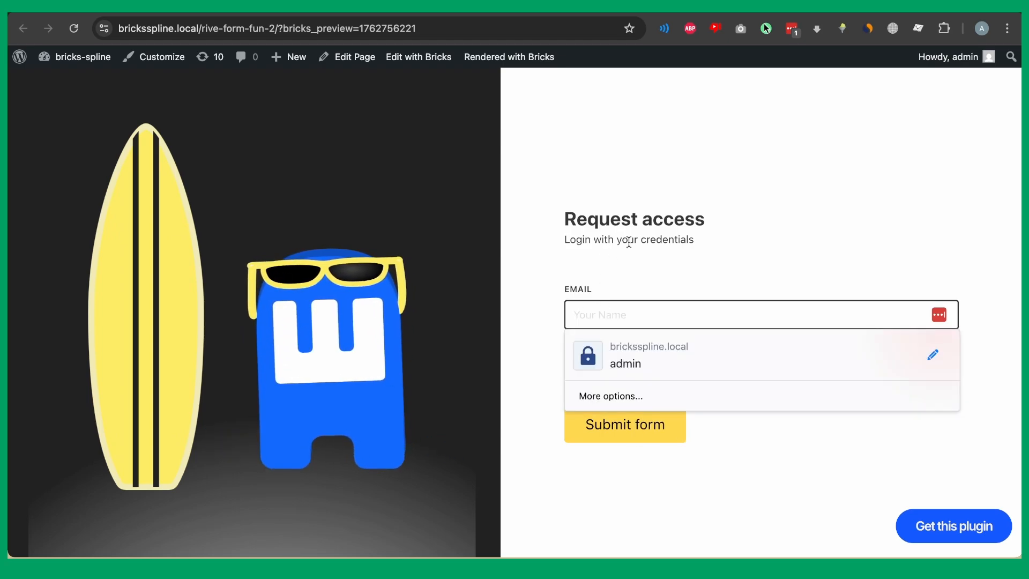
{"action": "left_click", "coordinate": [697, 238]}
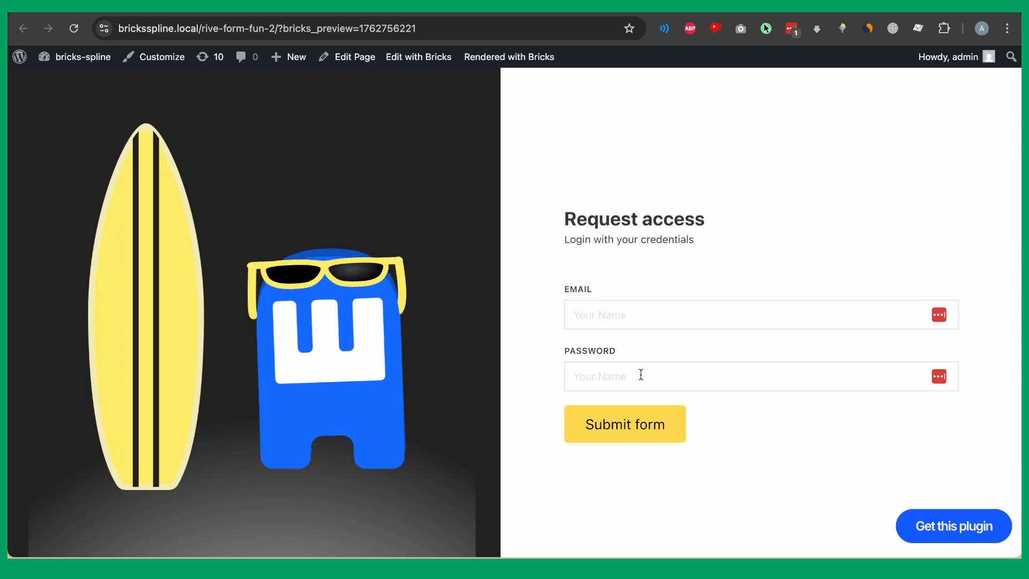
Clear the DevTools console and run riveInstances.list.
{"action": "key", "text": "alt+super+j"}
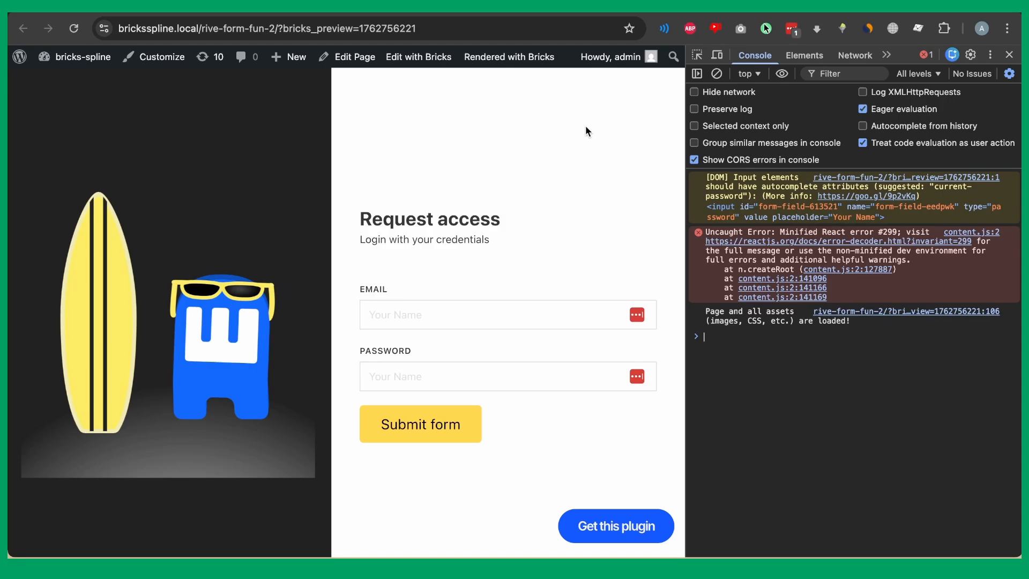
{"action": "left_click", "coordinate": [717, 74]}
{"action": "type", "text": "riveInstances"}
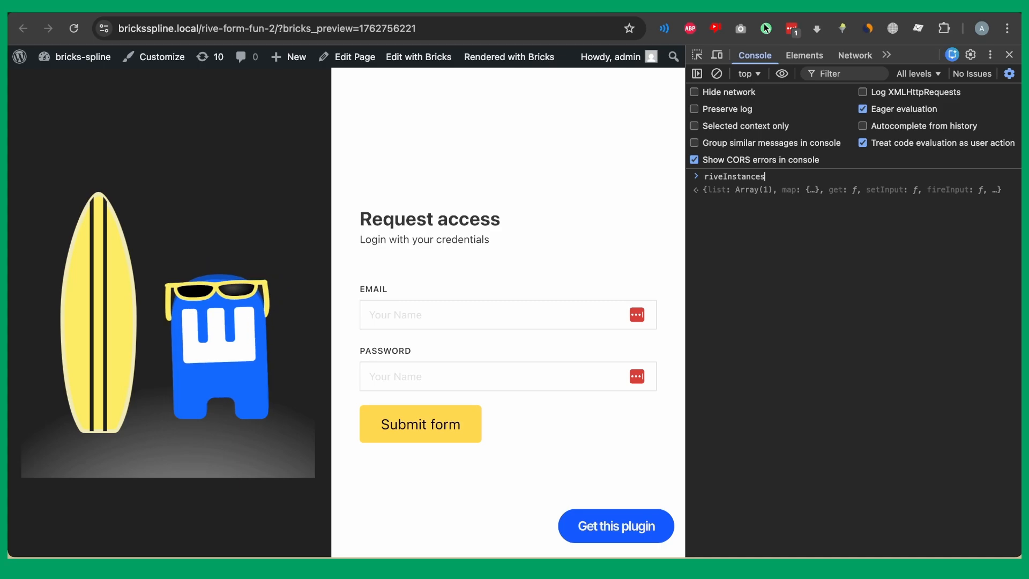
{"action": "type", "text": ".list"}
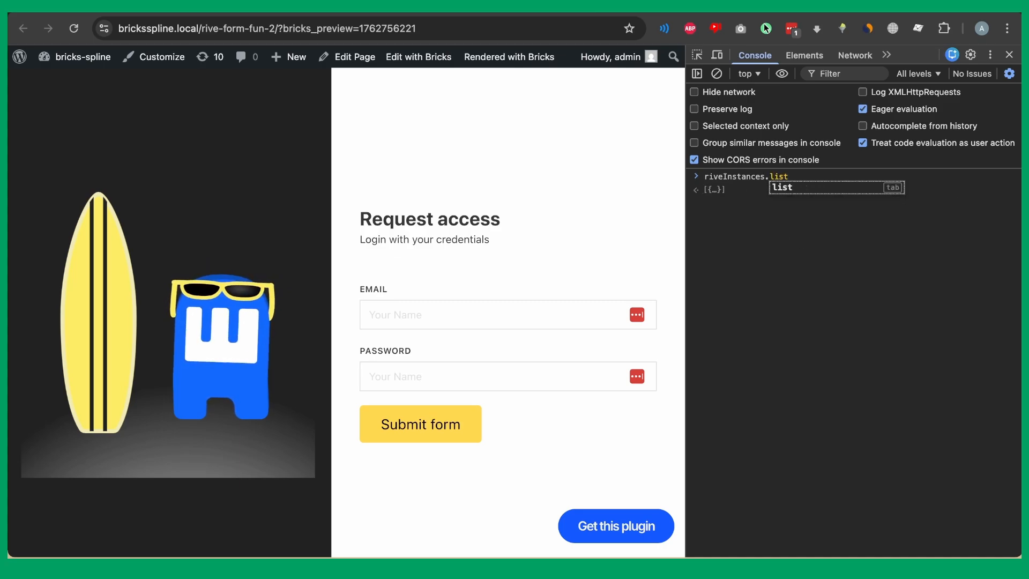
{"action": "key", "text": "Return"}
Expand the first Rive instance to reveal id c2ab87-New Artboard, State Machine 1 and its inputs.
{"action": "left_click", "coordinate": [732, 192]}
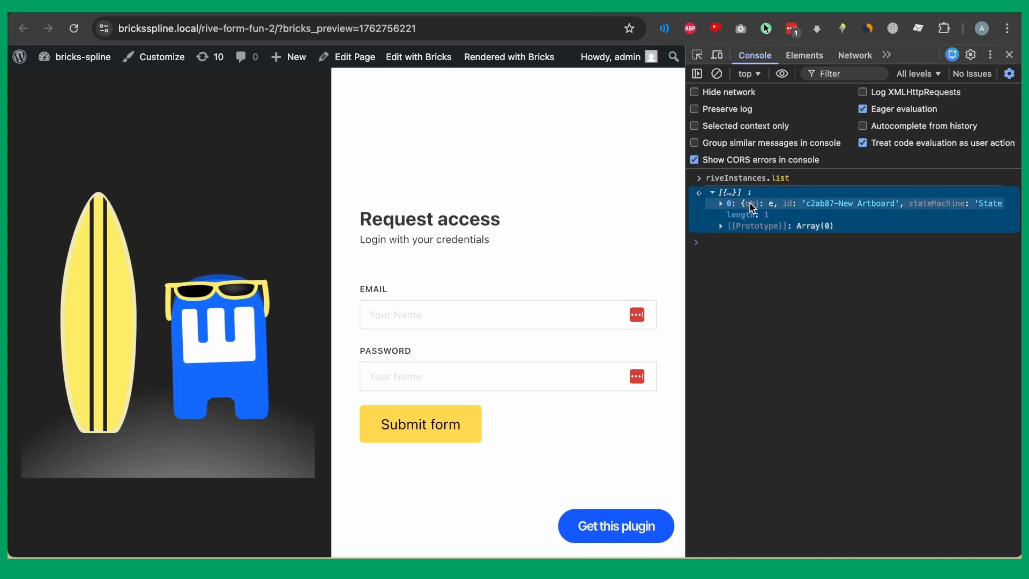
{"action": "left_click", "coordinate": [782, 204]}
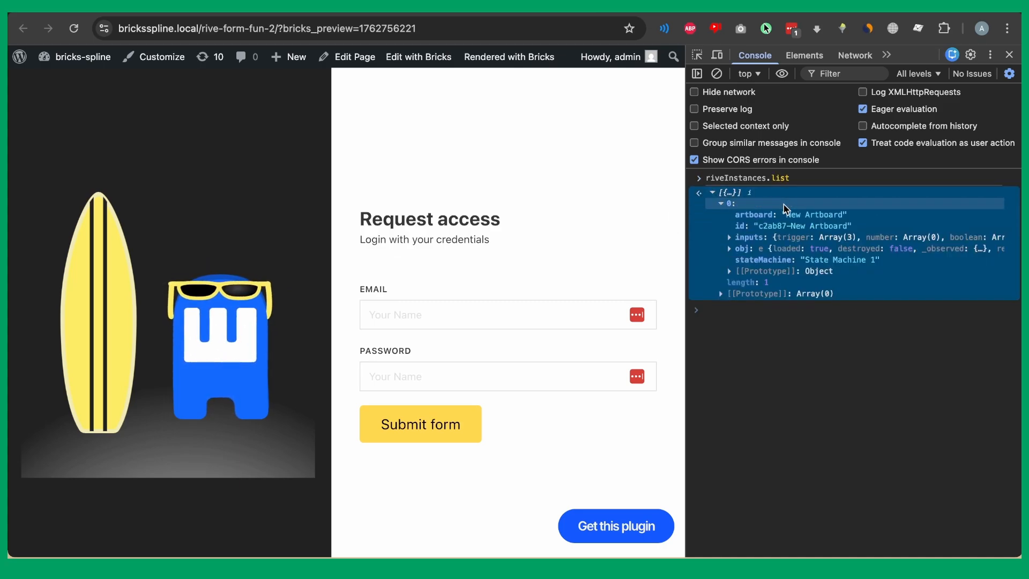
{"action": "left_click", "coordinate": [753, 237]}
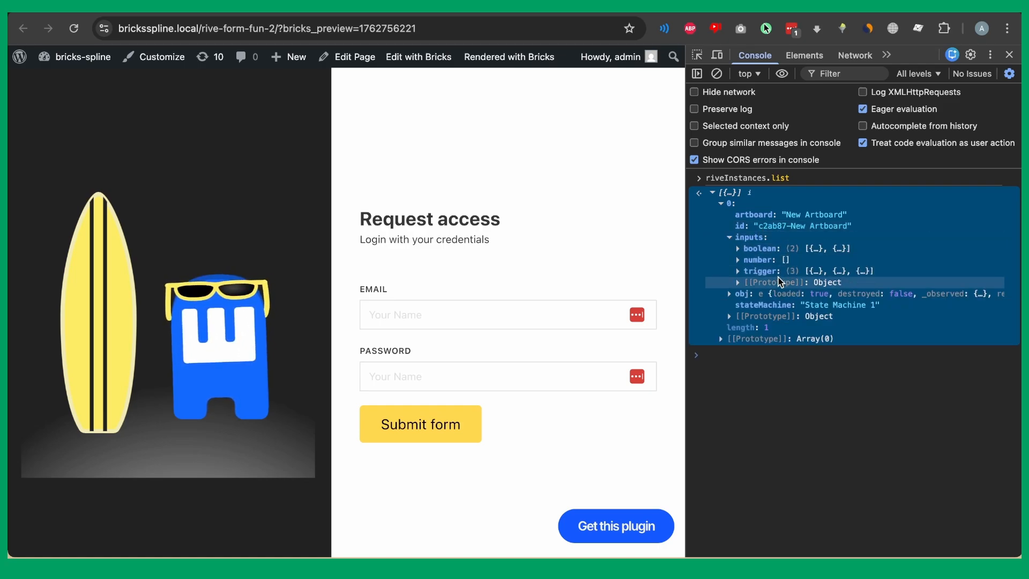
{"action": "left_click", "coordinate": [778, 237]}
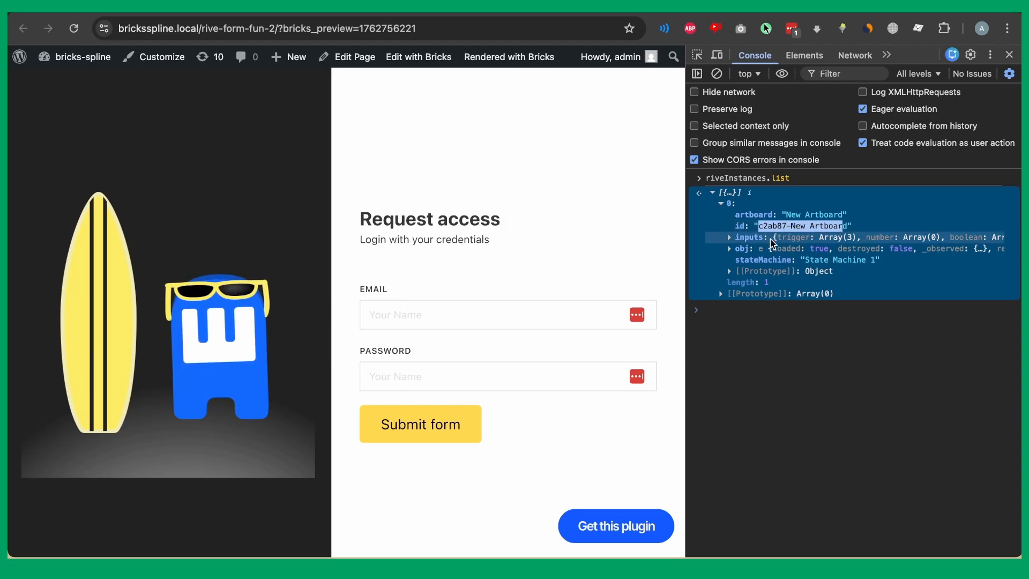
{"action": "left_click", "coordinate": [585, 7]}
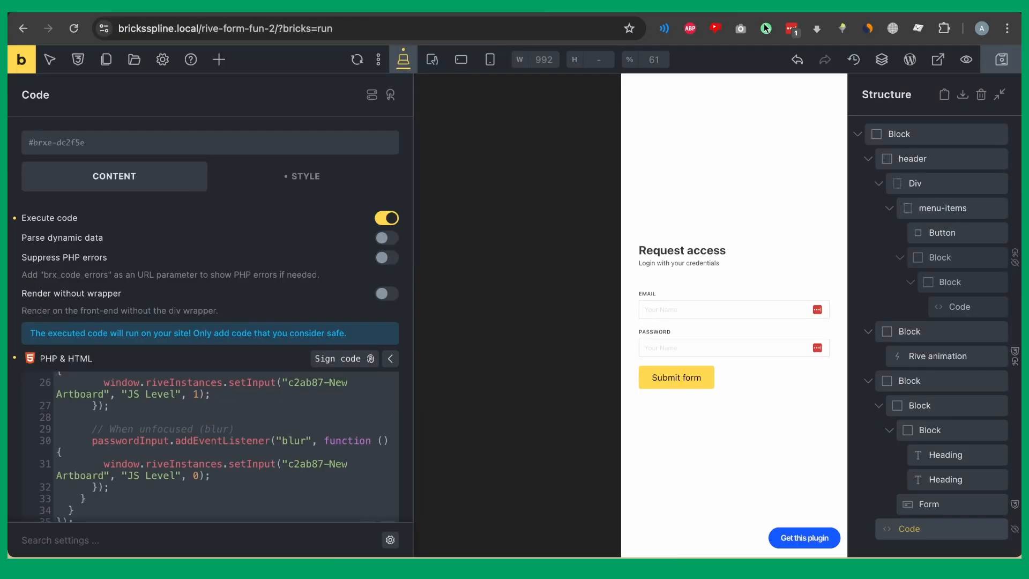
Select the Rive animation element in the Structure panel to show its settings (ID brxe-c2ab87).
{"action": "scroll", "coordinate": [953, 240], "scroll_direction": "up", "scroll_amount": 1}
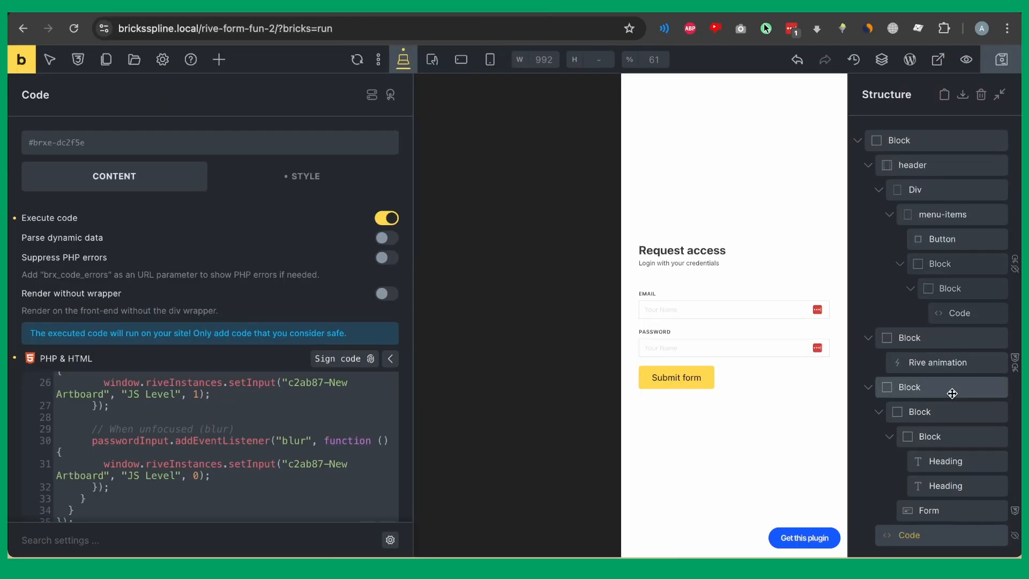
{"action": "left_click", "coordinate": [944, 368]}
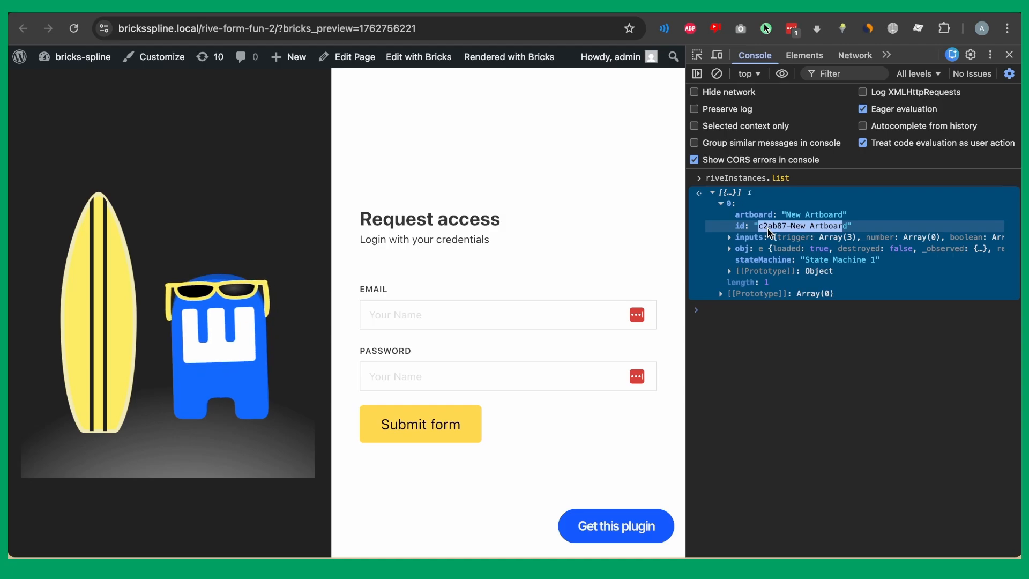
Inspect the Rive instance's inputs in the Console: booleans JS Level and Surfing, triggers typing, loggin and Password.
{"action": "left_click", "coordinate": [509, 56]}
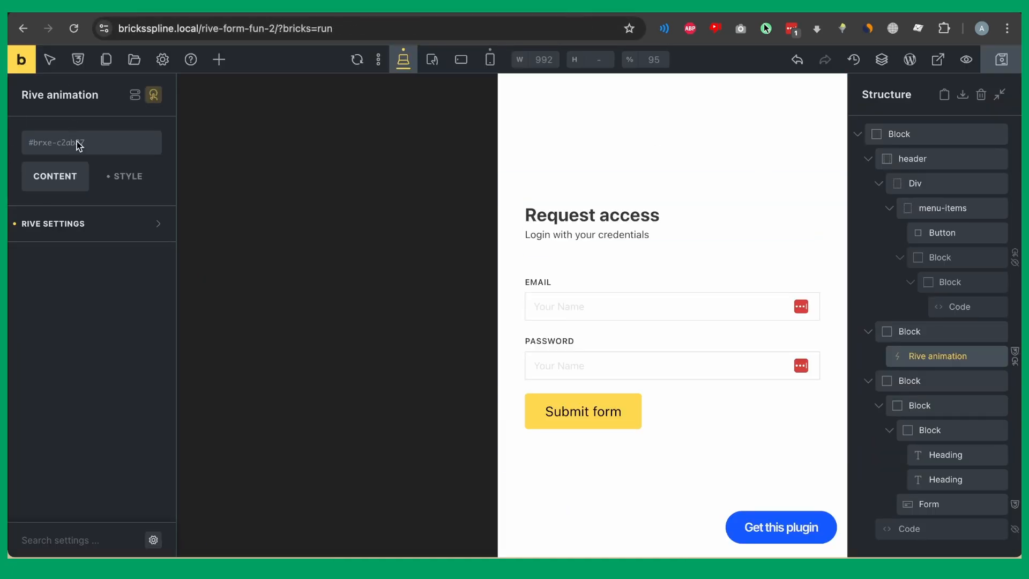
{"action": "left_click", "coordinate": [105, 225]}
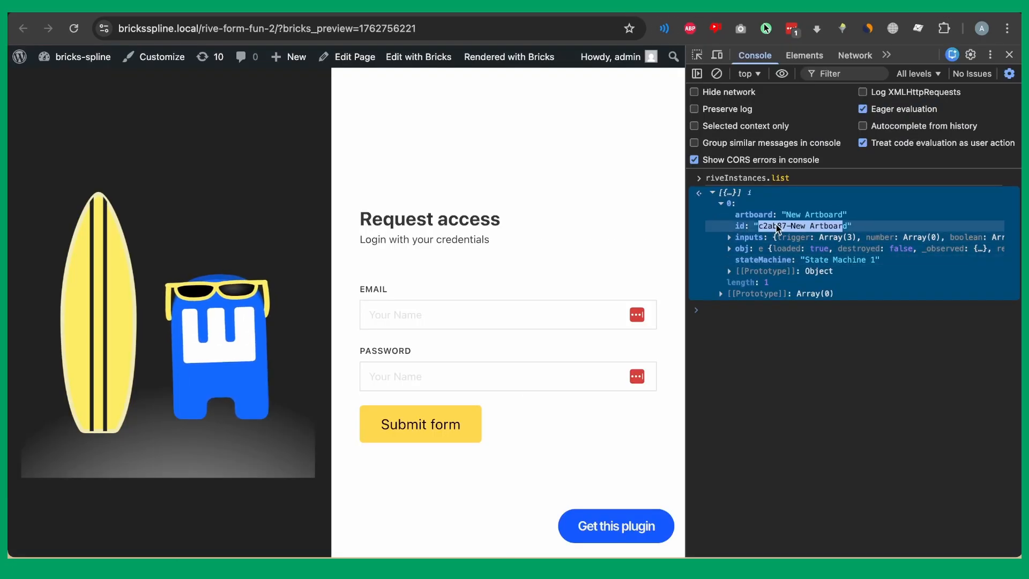
{"action": "left_click", "coordinate": [766, 237]}
{"action": "left_click", "coordinate": [770, 253]}
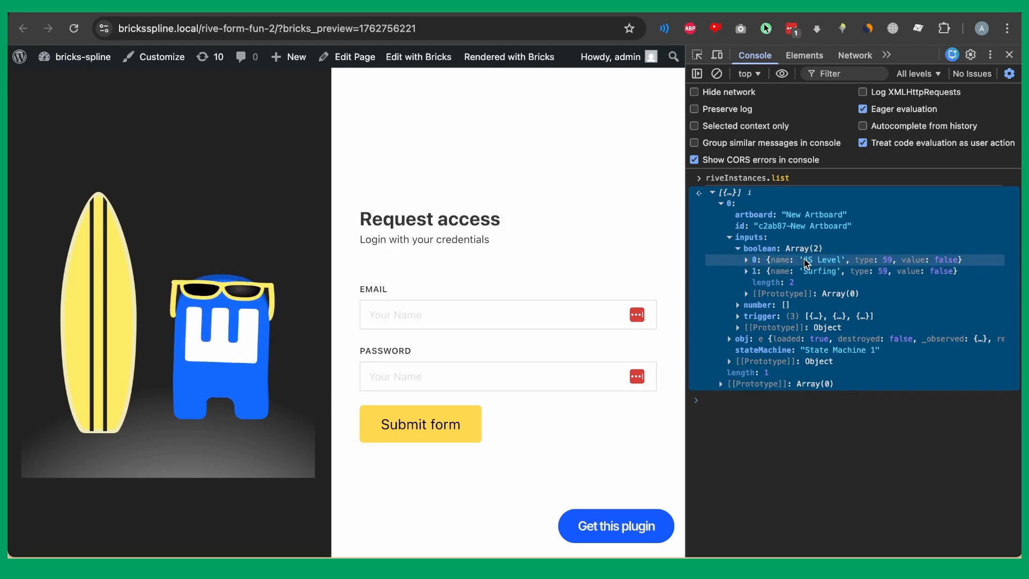
{"action": "left_click", "coordinate": [769, 316]}
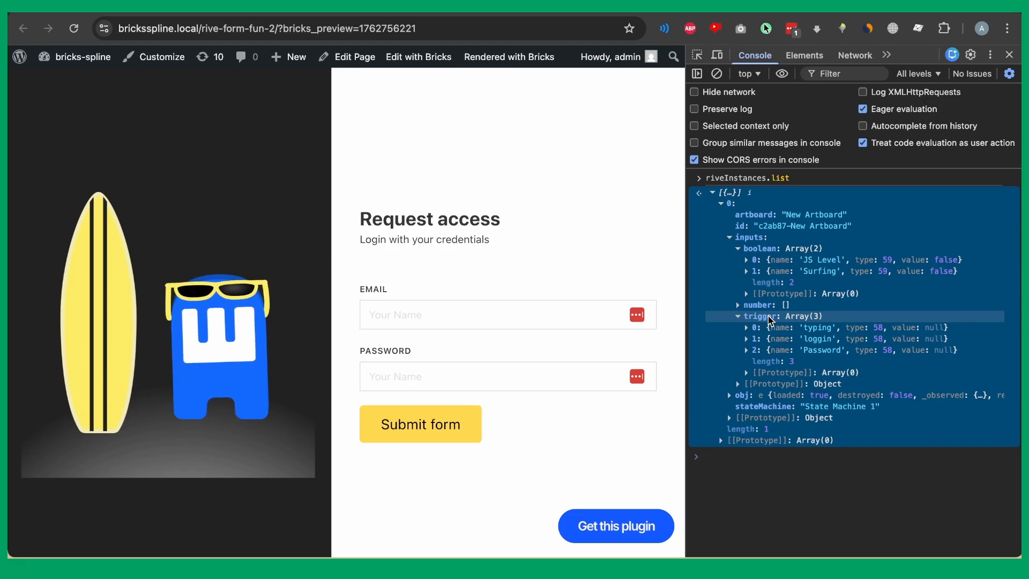
{"action": "left_click", "coordinate": [769, 317]}
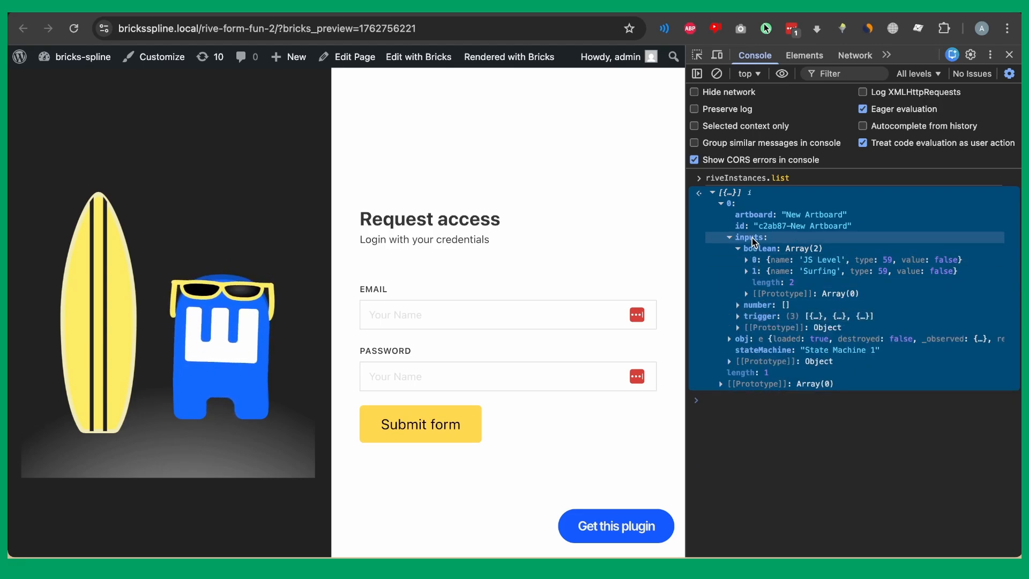
{"action": "left_click", "coordinate": [751, 237]}
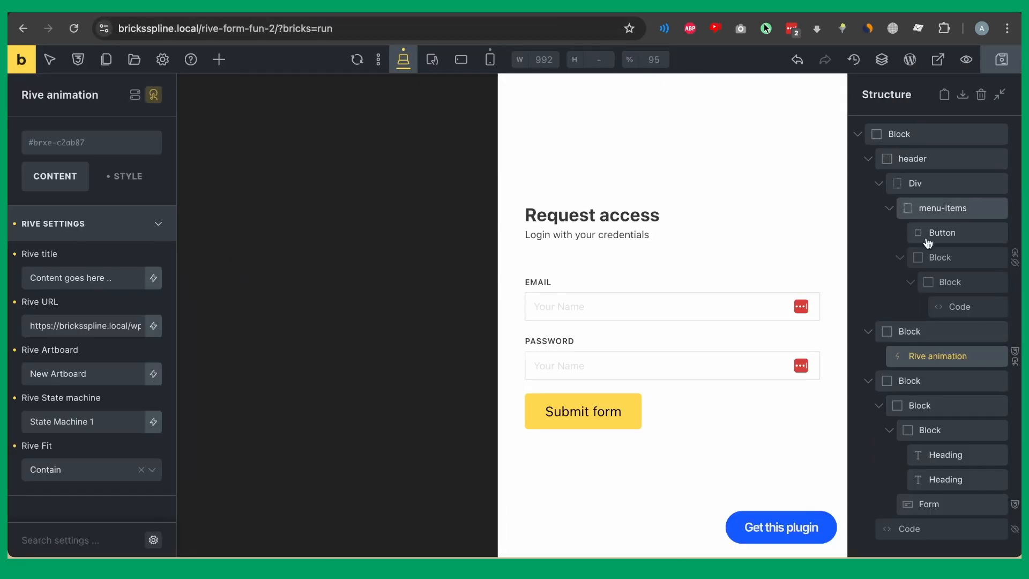
Open the Code element's JavaScript and scroll through its typing and password focus handlers.
{"action": "left_click", "coordinate": [915, 521]}
{"action": "scroll", "coordinate": [317, 319], "scroll_direction": "down", "scroll_amount": 5}
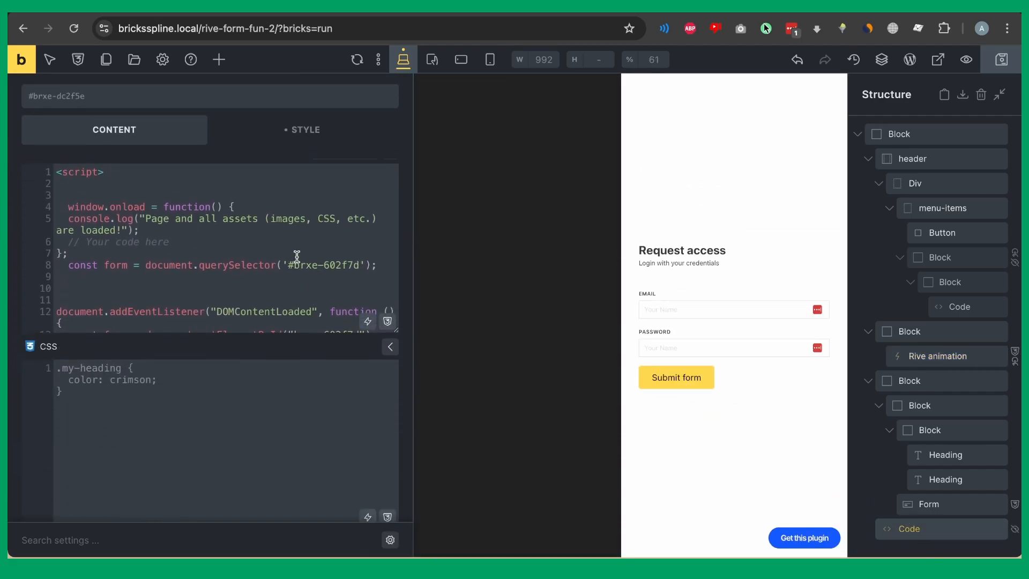
{"action": "scroll", "coordinate": [297, 256], "scroll_direction": "down", "scroll_amount": 5}
{"action": "scroll", "coordinate": [290, 241], "scroll_direction": "up", "scroll_amount": 2}
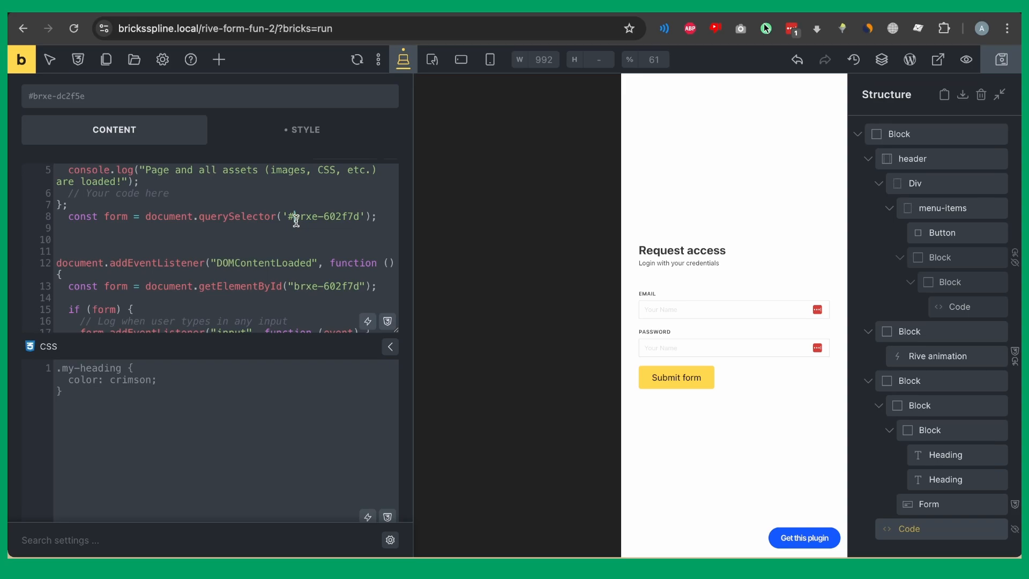
{"action": "left_click_drag", "start_coordinate": [296, 221], "coordinate": [360, 219]}
{"action": "scroll", "coordinate": [230, 260], "scroll_direction": "down", "scroll_amount": 5}
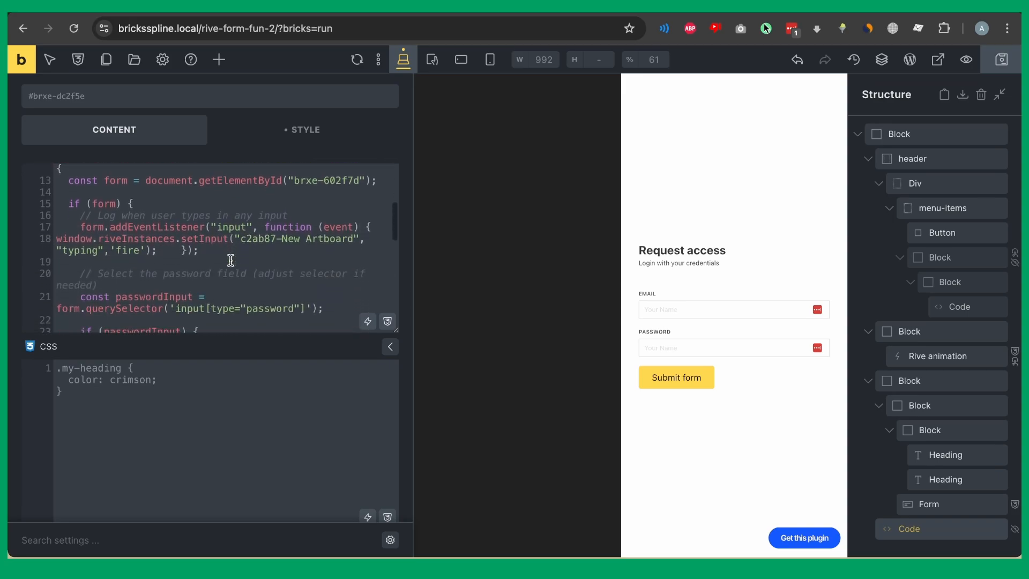
{"action": "scroll", "coordinate": [231, 260], "scroll_direction": "down", "scroll_amount": 1}
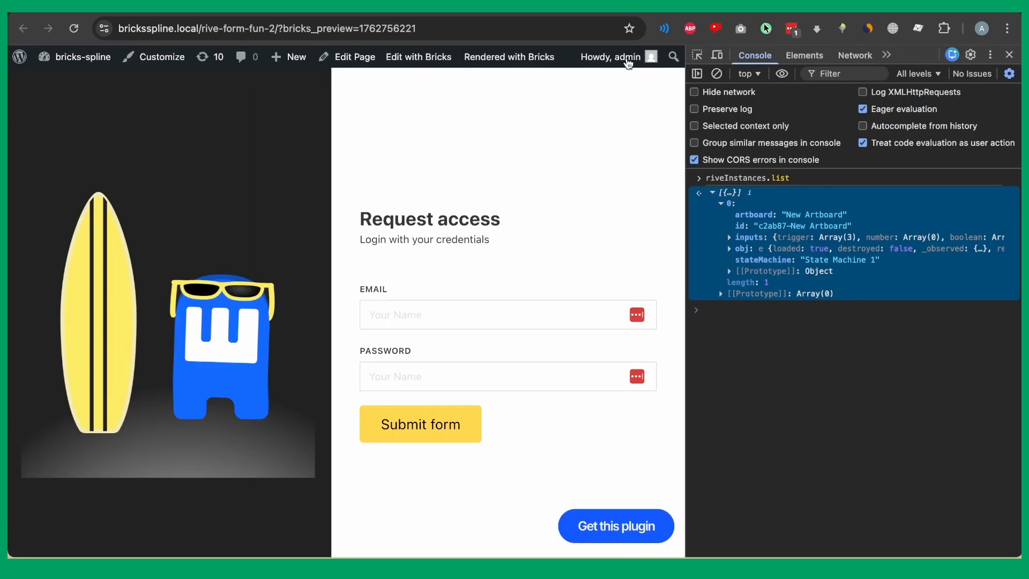
Type test text into the preview's Email field, then highlight the typing trigger line and JS Level value 1.
{"action": "left_click", "coordinate": [471, 315]}
{"action": "type", "text": "fgnfgfdg"}
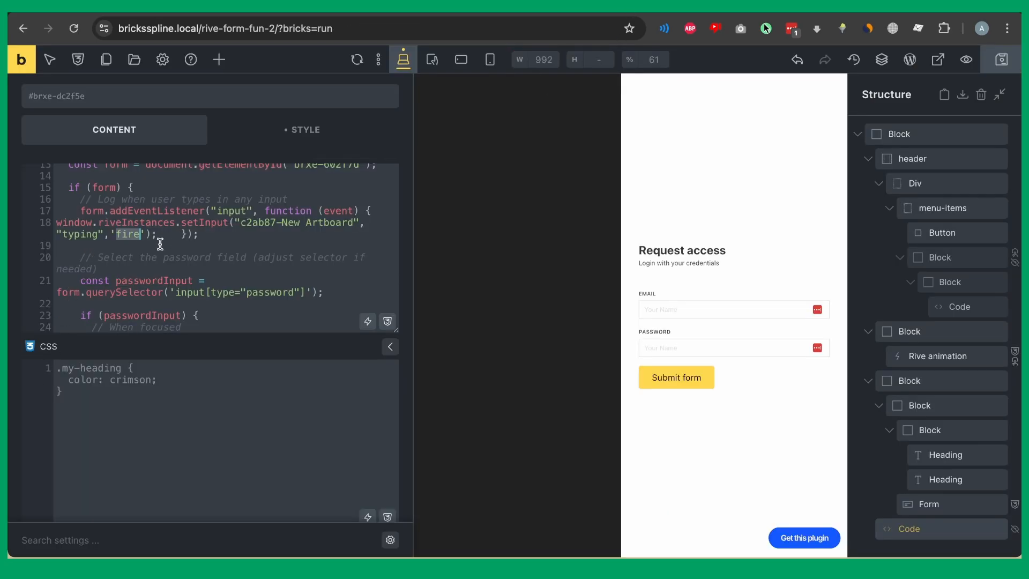
{"action": "left_click_drag", "start_coordinate": [198, 234], "coordinate": [55, 222]}
{"action": "scroll", "coordinate": [263, 229], "scroll_direction": "down", "scroll_amount": 4}
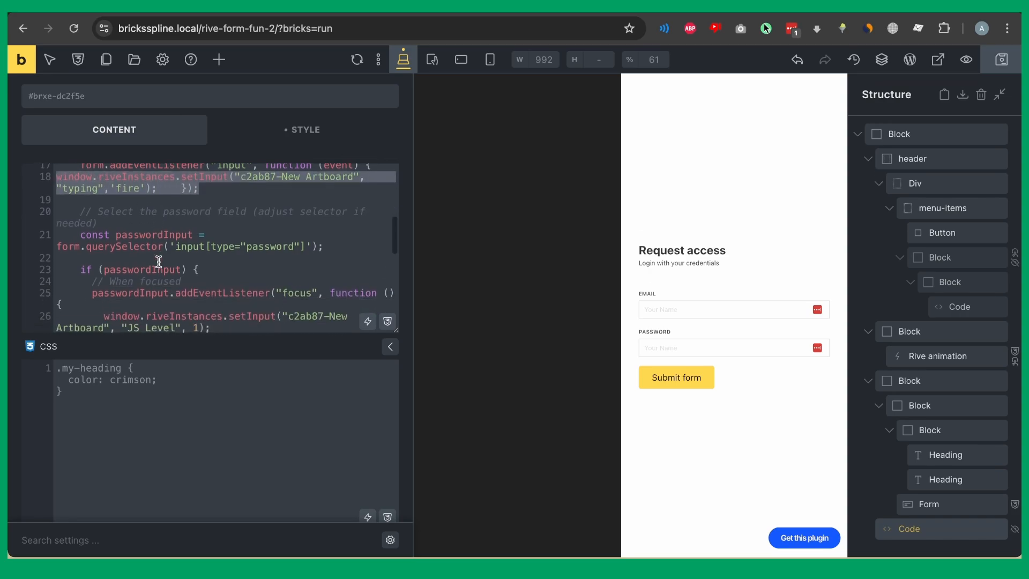
{"action": "scroll", "coordinate": [264, 229], "scroll_direction": "down", "scroll_amount": 1}
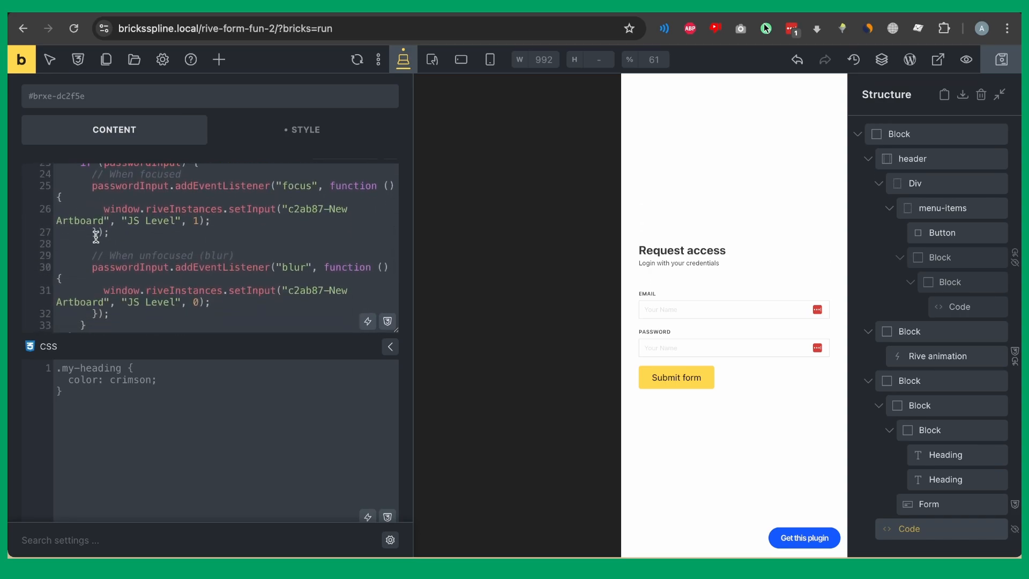
{"action": "left_click_drag", "start_coordinate": [128, 222], "coordinate": [157, 222]}
{"action": "left_click", "coordinate": [199, 220]}
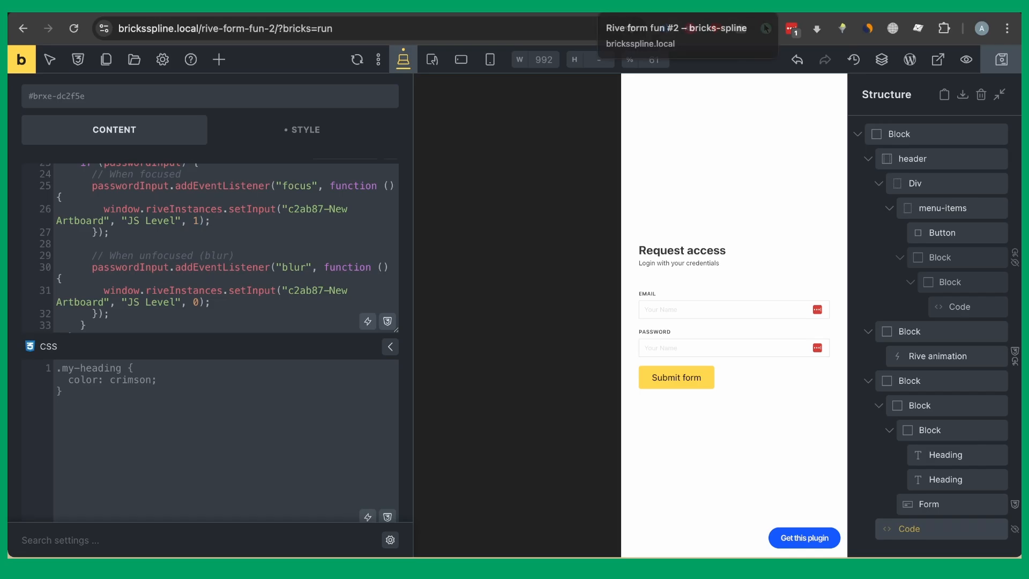
{"action": "left_click", "coordinate": [643, 7]}
Test the mascot's reaction to Password and Email focus, rechecking the script in between.
{"action": "left_click", "coordinate": [404, 376]}
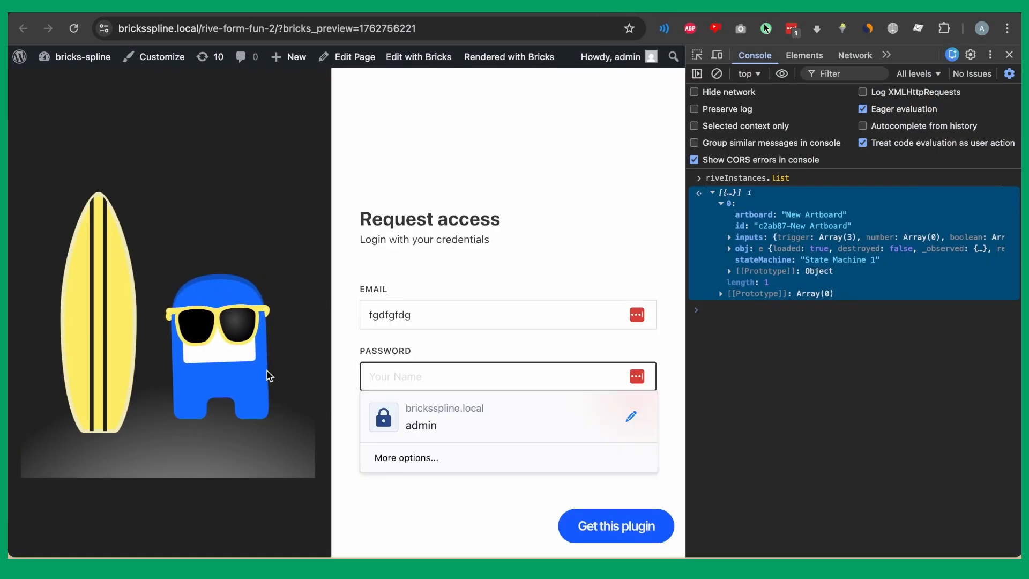
{"action": "left_click", "coordinate": [424, 311]}
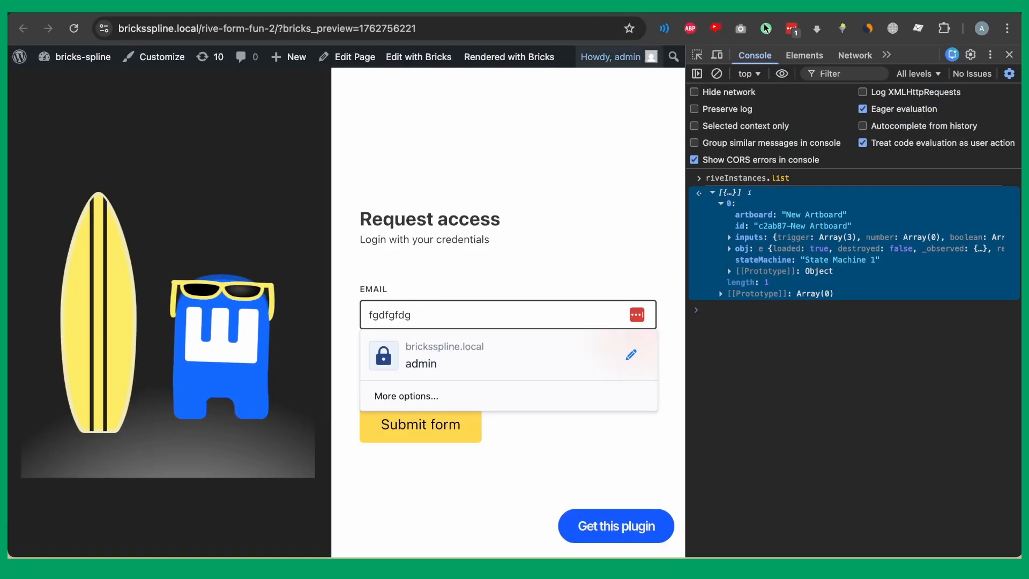
{"action": "left_click", "coordinate": [541, 7]}
{"action": "scroll", "coordinate": [199, 265], "scroll_direction": "down", "scroll_amount": 1}
{"action": "scroll", "coordinate": [199, 265], "scroll_direction": "down", "scroll_amount": 4}
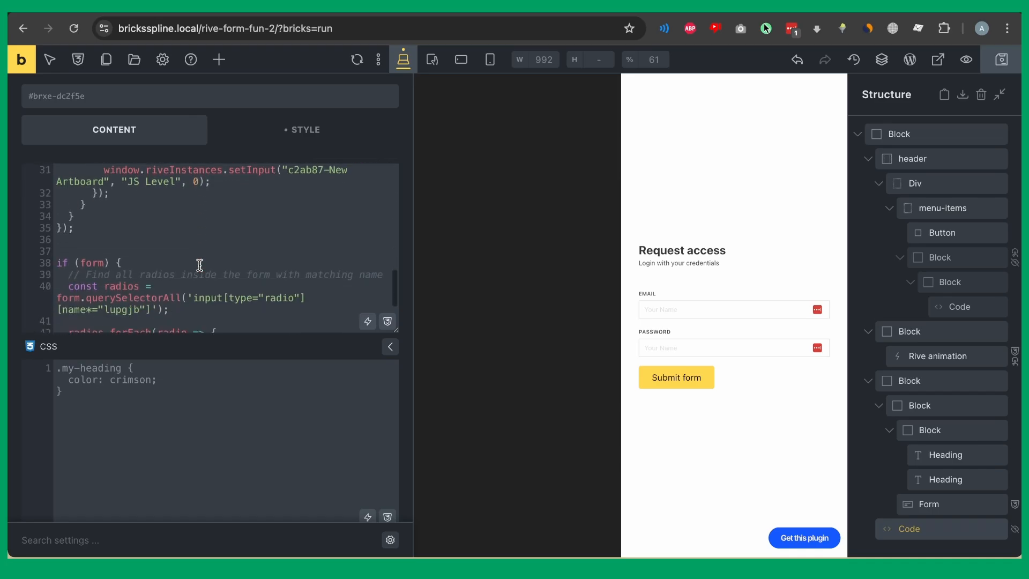
{"action": "scroll", "coordinate": [200, 265], "scroll_direction": "up", "scroll_amount": 6}
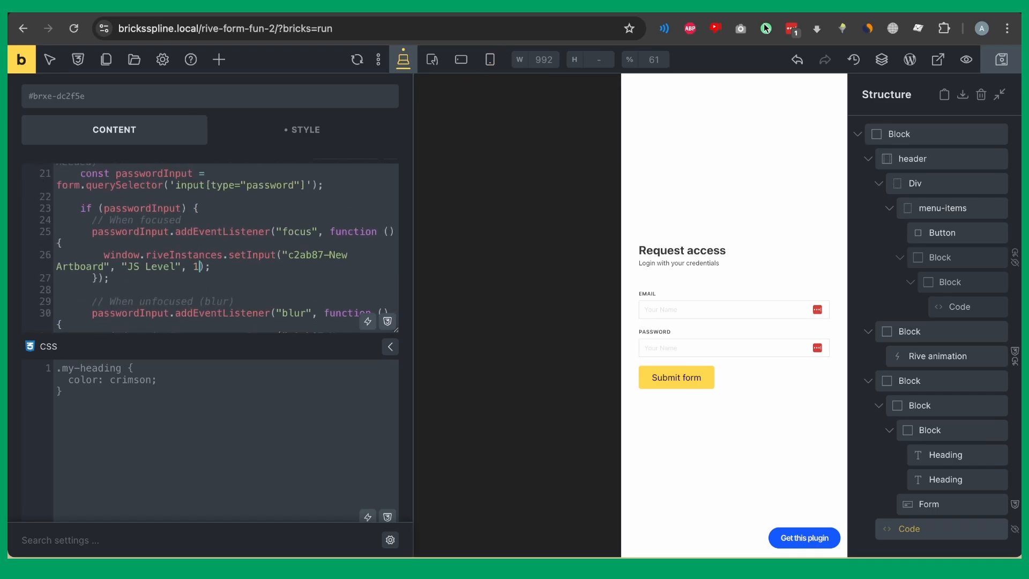
{"action": "left_click", "coordinate": [633, 6]}
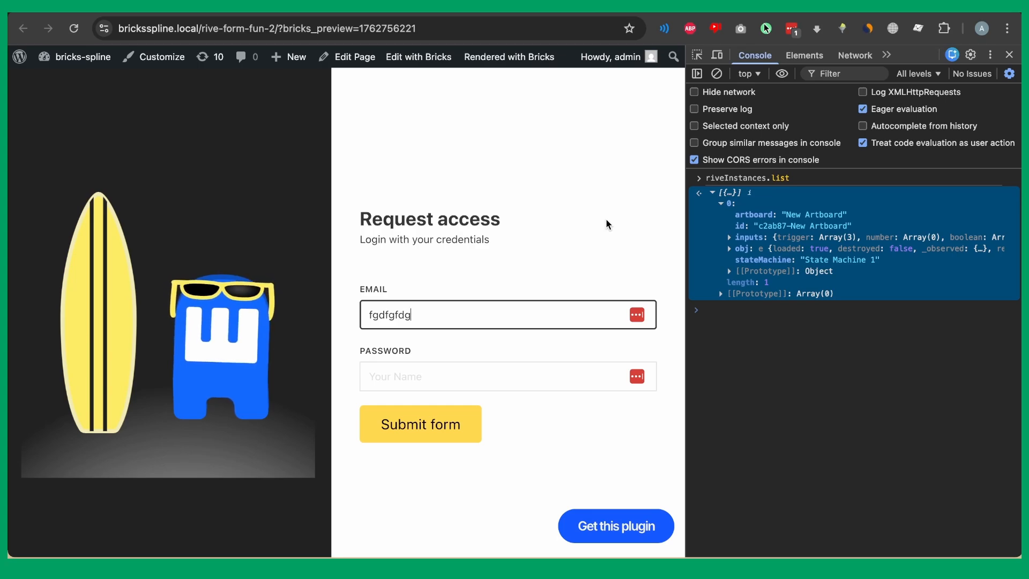
With DevTools closed, enter test text in Email and a test password, then submit the form.
{"action": "key", "text": "BackSpace"}
{"action": "key", "text": "BackSpace"}
{"action": "key", "text": "BackSpace"}
{"action": "key", "text": "BackSpace"}
{"action": "key", "text": "BackSpace"}
{"action": "key", "text": "BackSpace"}
{"action": "key", "text": "BackSpace"}
{"action": "key", "text": "BackSpace"}
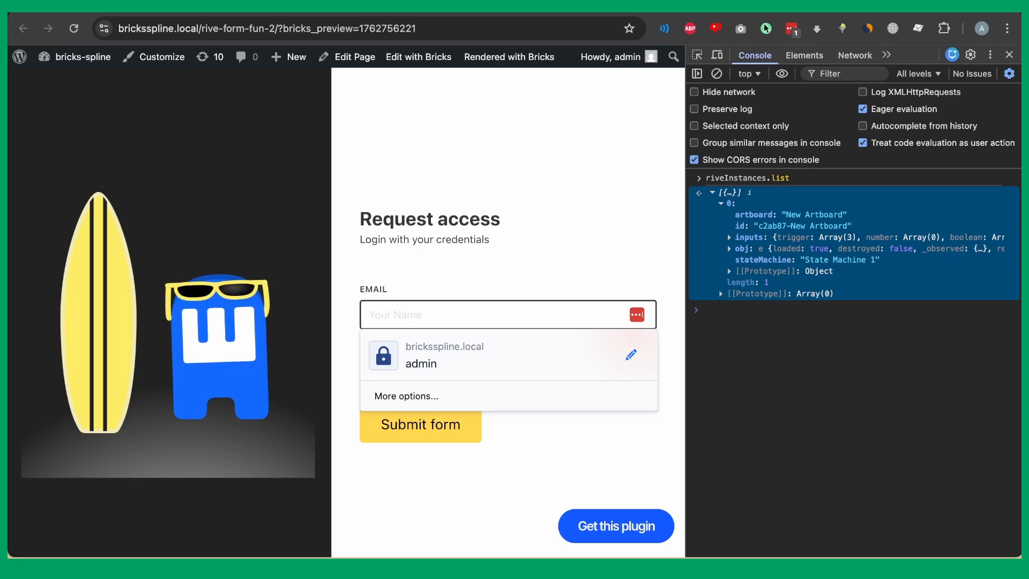
{"action": "left_click", "coordinate": [535, 273]}
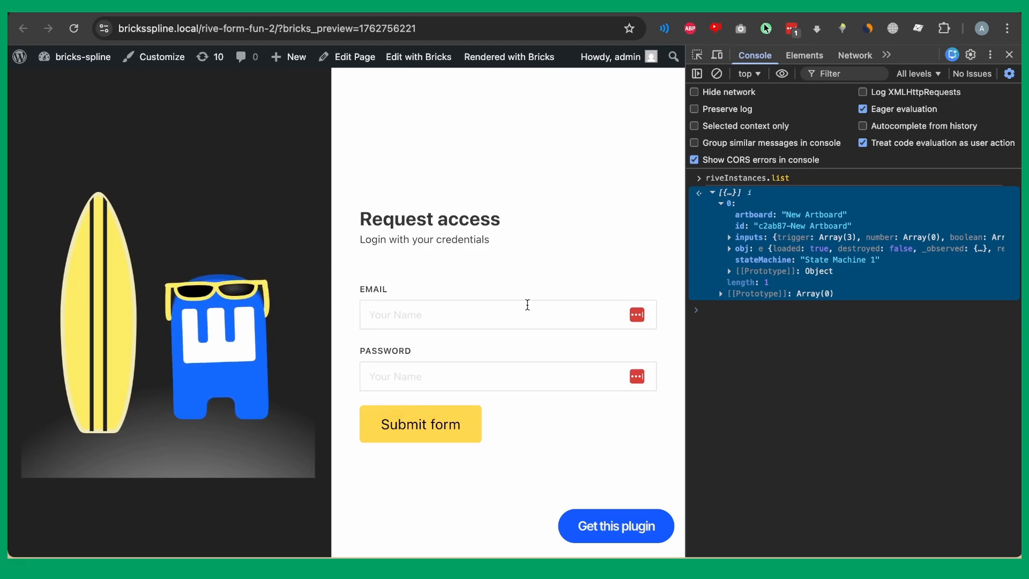
{"action": "key", "text": "super+alt+i"}
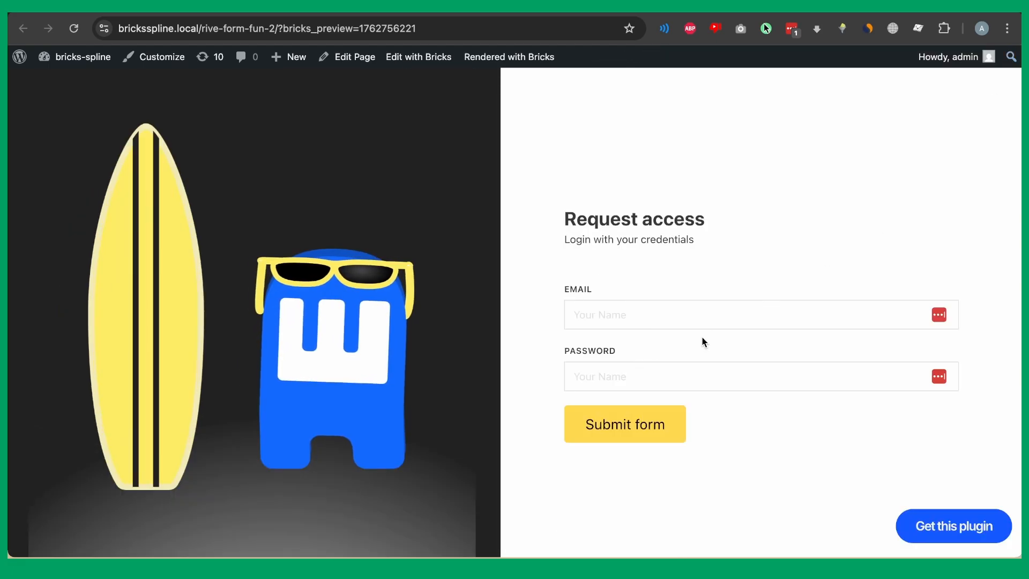
{"action": "left_click", "coordinate": [702, 315]}
{"action": "left_click", "coordinate": [508, 344]}
{"action": "left_click", "coordinate": [602, 312]}
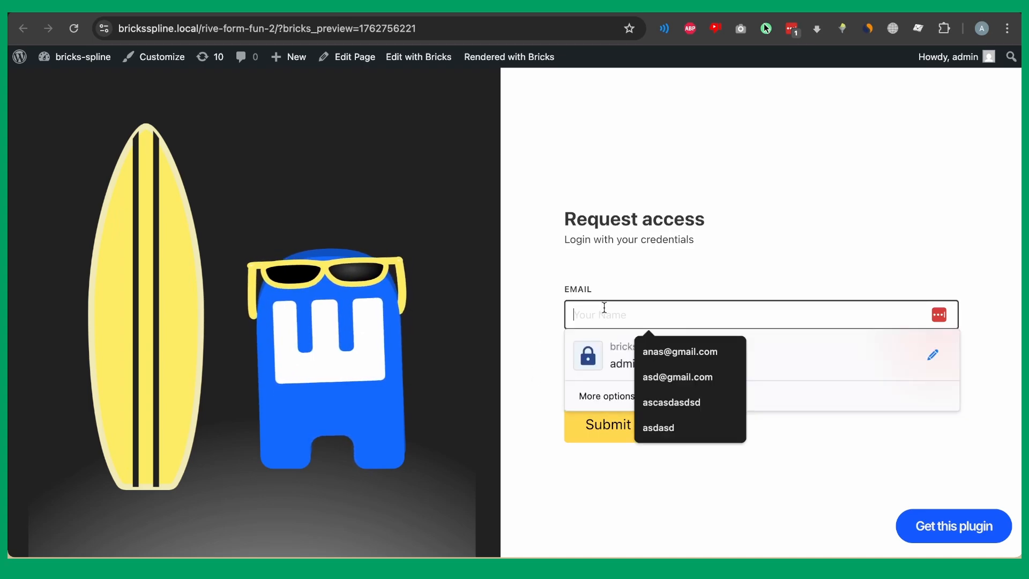
{"action": "type", "text": "zsfsaf"}
{"action": "left_click", "coordinate": [555, 375]}
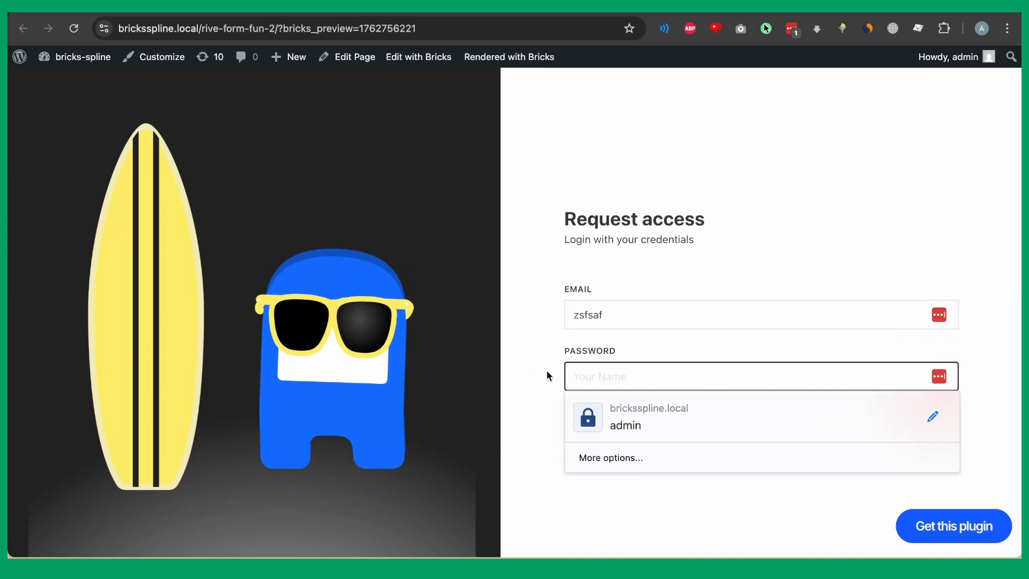
{"action": "type", "text": "asdf"}
{"action": "left_click", "coordinate": [641, 434]}
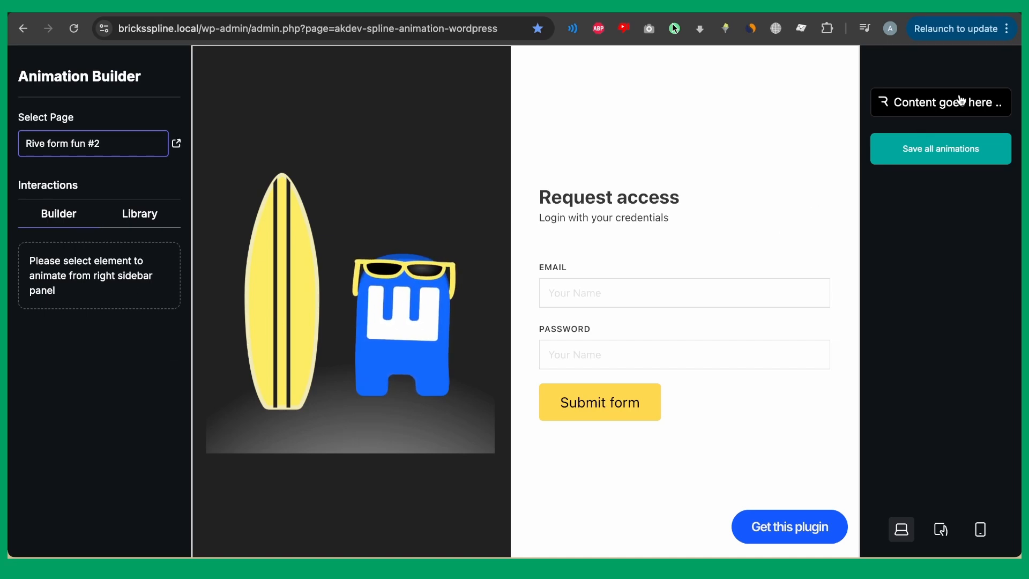
Select the Rive element and open the cta Mouse hover interaction from the Library.
{"action": "left_click", "coordinate": [946, 110]}
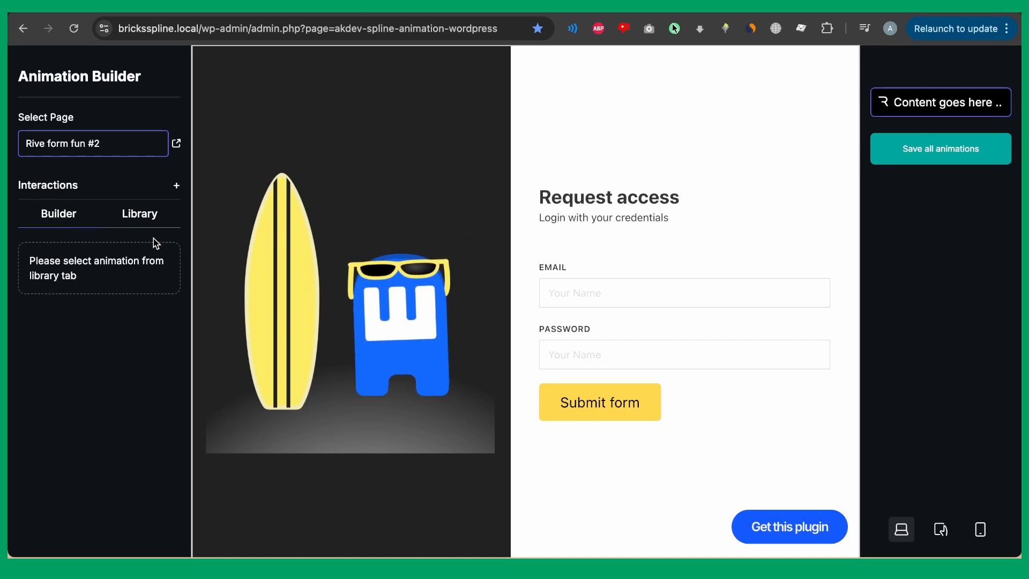
{"action": "left_click", "coordinate": [167, 212]}
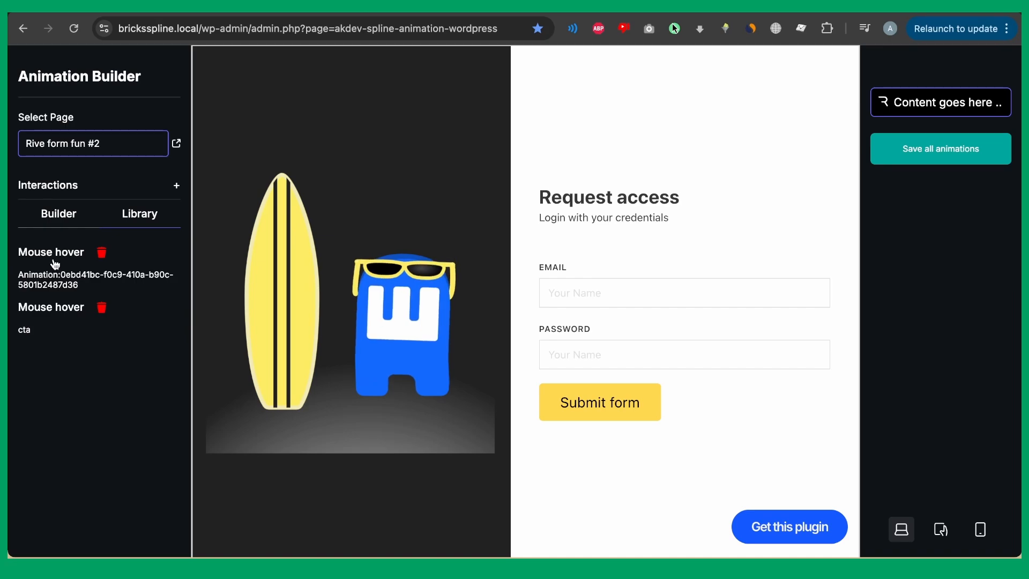
{"action": "left_click_drag", "start_coordinate": [55, 264], "coordinate": [34, 351]}
{"action": "left_click", "coordinate": [34, 351]}
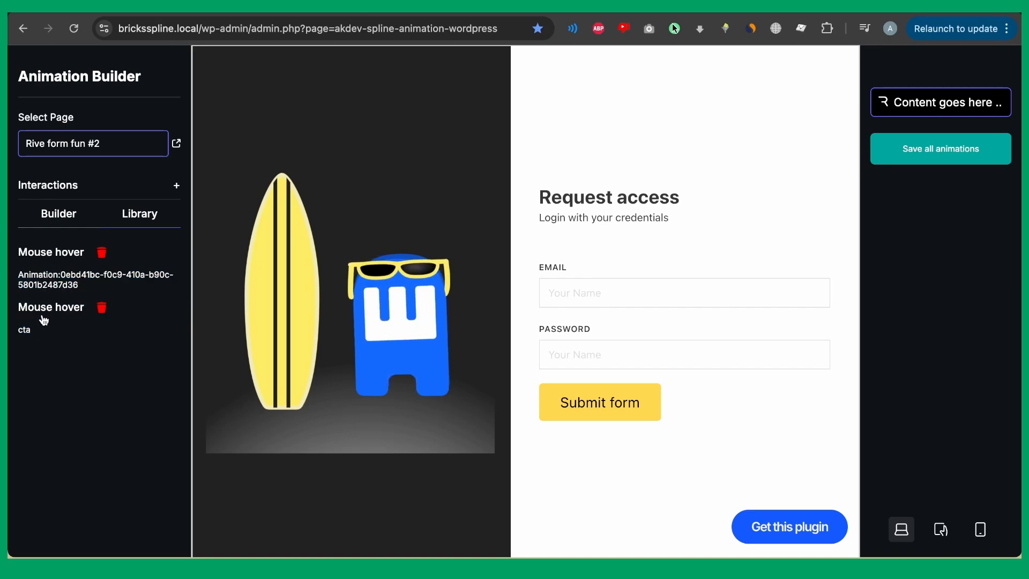
{"action": "left_click", "coordinate": [49, 311]}
{"action": "scroll", "coordinate": [90, 306], "scroll_direction": "down", "scroll_amount": 3}
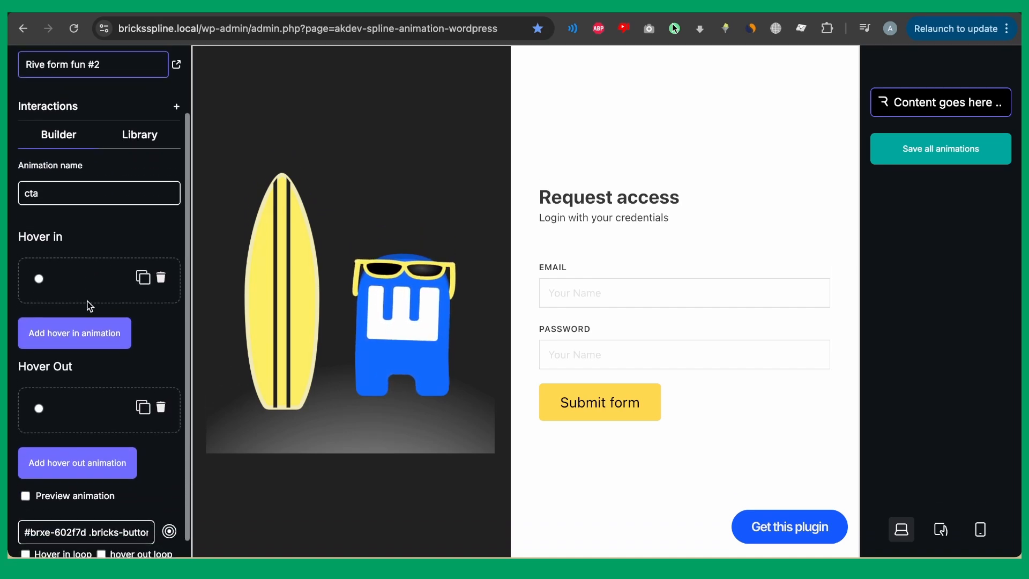
Make the Hover in step fire the Surfing trigger and leave Hover Out with no trigger.
{"action": "left_click", "coordinate": [39, 274]}
{"action": "scroll", "coordinate": [46, 295], "scroll_direction": "down", "scroll_amount": 3}
{"action": "scroll", "coordinate": [46, 295], "scroll_direction": "down", "scroll_amount": 8}
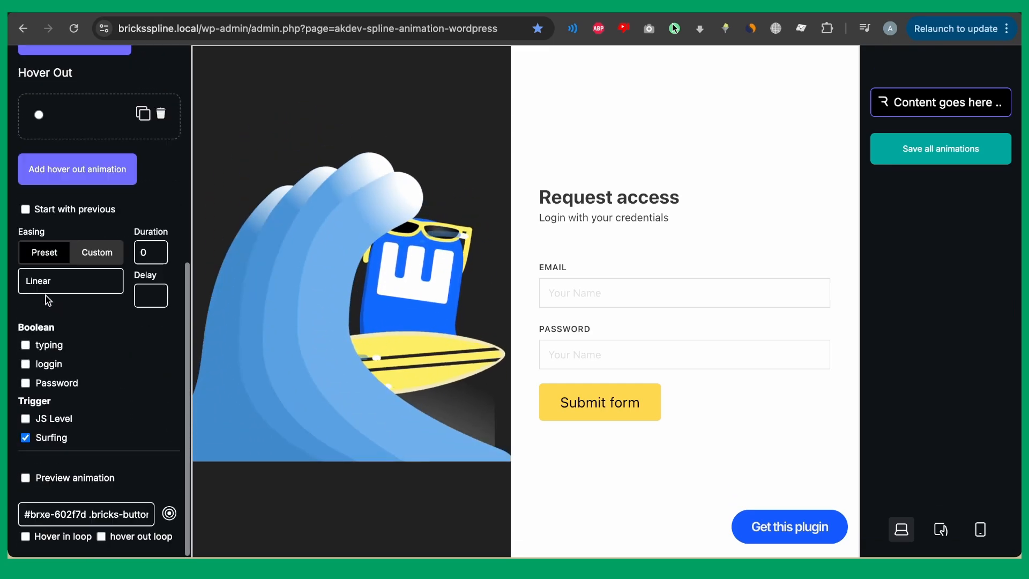
{"action": "left_click", "coordinate": [25, 438]}
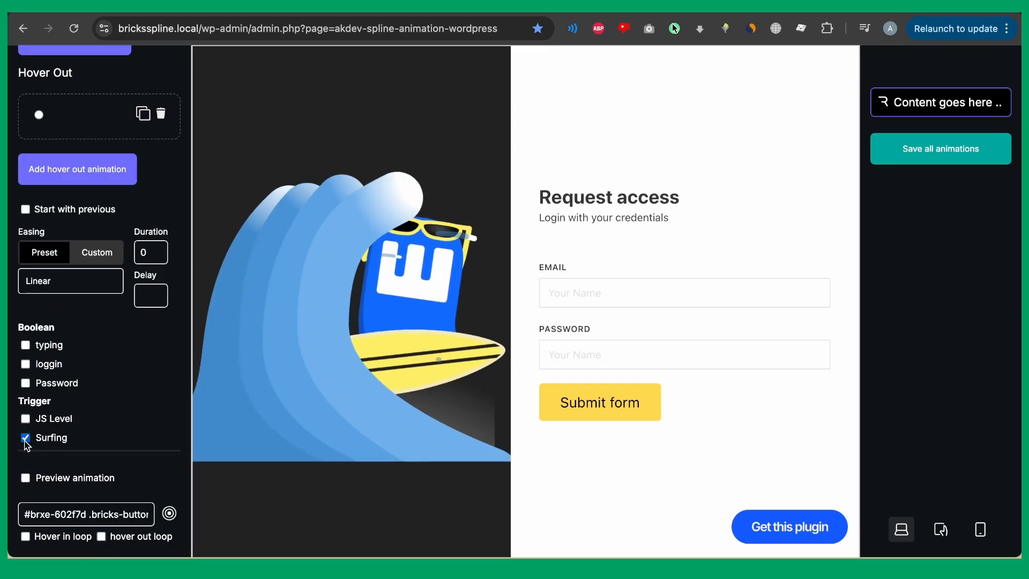
{"action": "scroll", "coordinate": [33, 435], "scroll_direction": "up", "scroll_amount": 3}
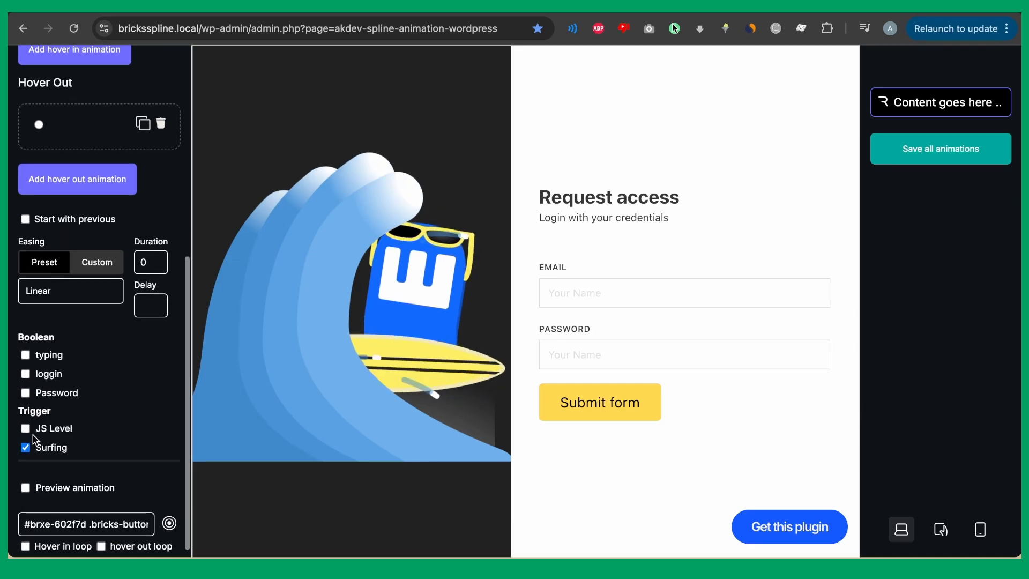
{"action": "left_click", "coordinate": [38, 194]}
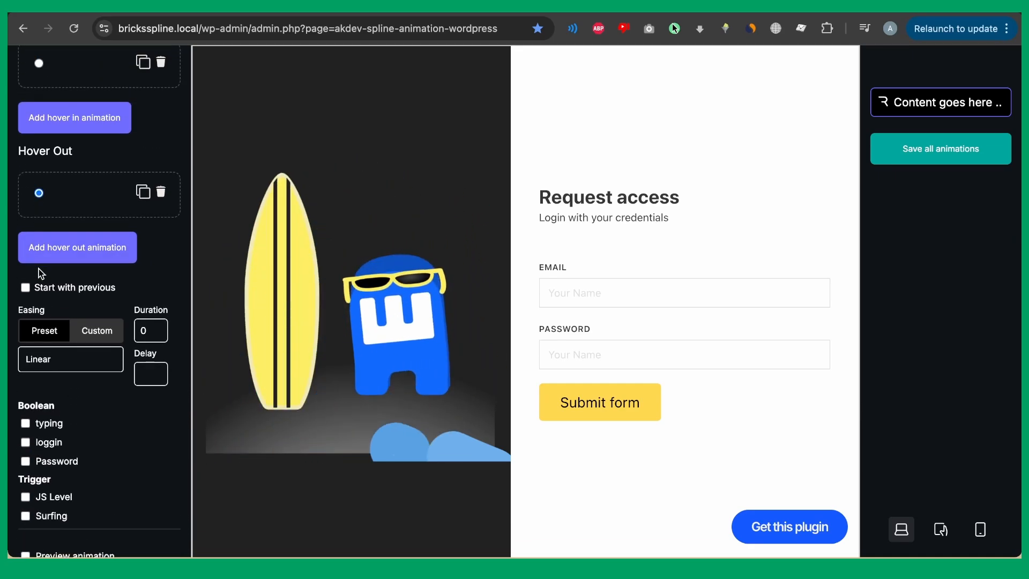
{"action": "scroll", "coordinate": [37, 271], "scroll_direction": "down", "scroll_amount": 3}
{"action": "left_click", "coordinate": [25, 437]}
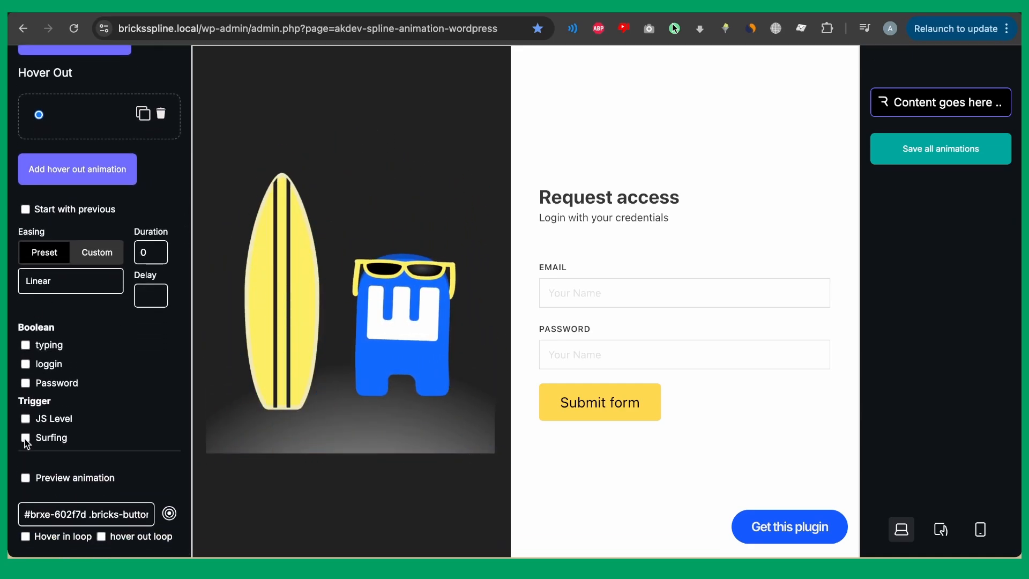
{"action": "scroll", "coordinate": [61, 317], "scroll_direction": "up", "scroll_amount": 1}
{"action": "scroll", "coordinate": [62, 316], "scroll_direction": "down", "scroll_amount": 1}
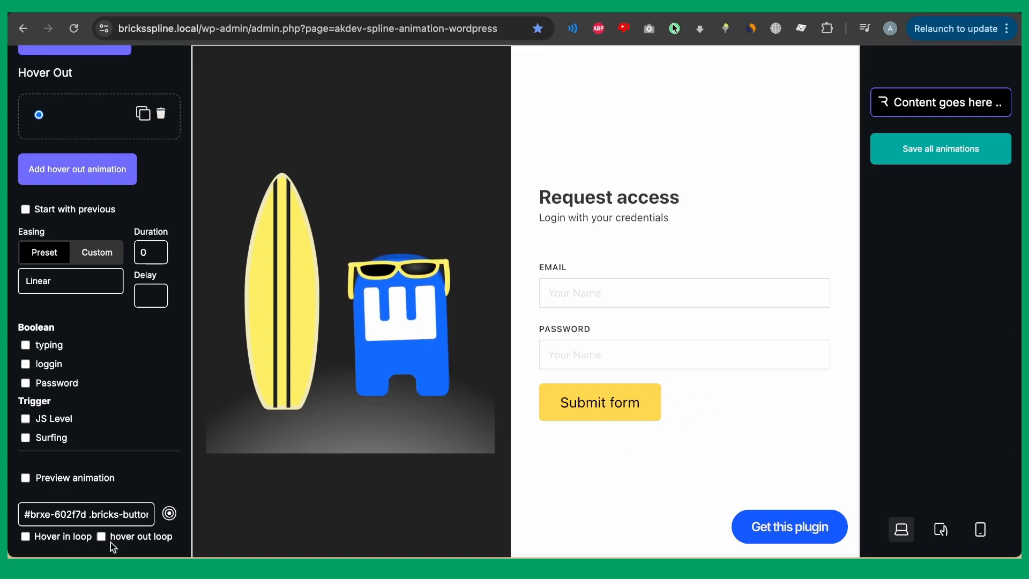
Preview the animation live while hovering the Submit form button, then turn preview off.
{"action": "left_click", "coordinate": [25, 477]}
{"action": "mouse_move", "coordinate": [588, 401]}
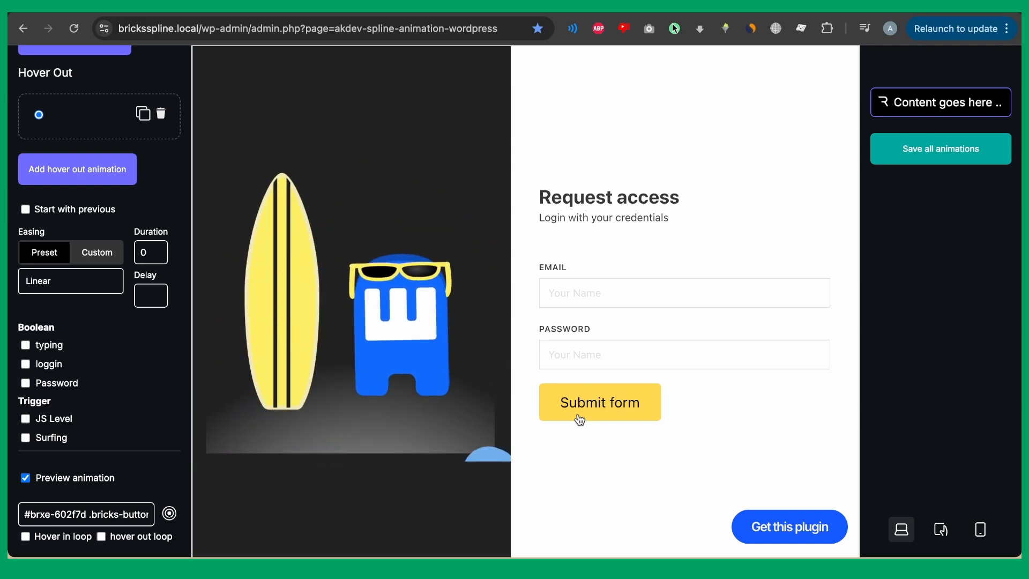
{"action": "left_click", "coordinate": [26, 480]}
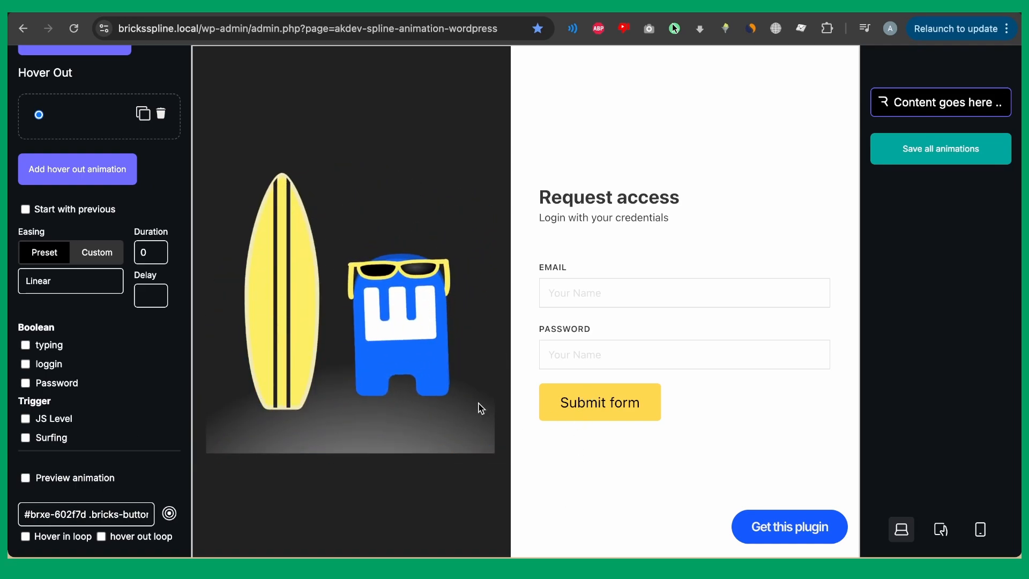